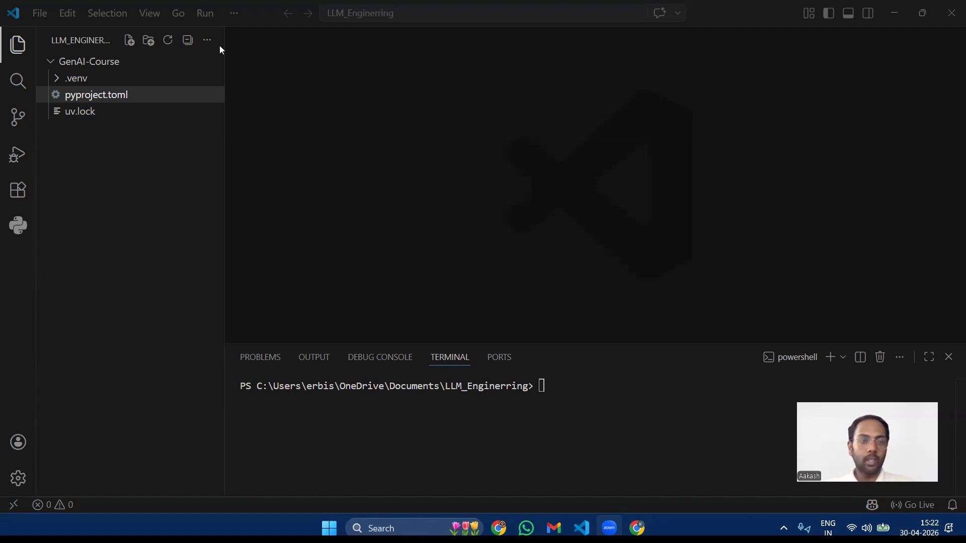
Step: Expand the .venv folder and its etc, include, share, Scripts and Lib subfolders to examine the virtual environment's contents
click(56, 80)
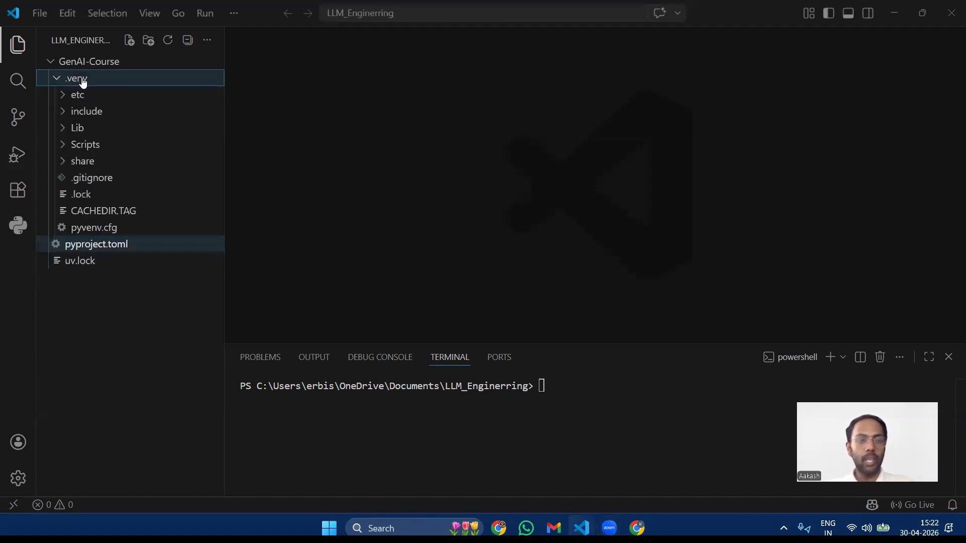
click(62, 95)
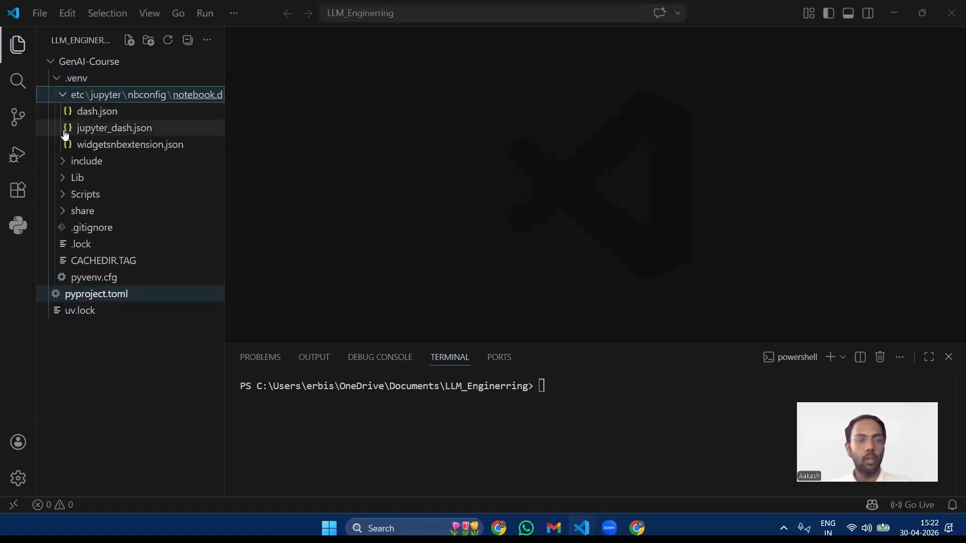
click(62, 162)
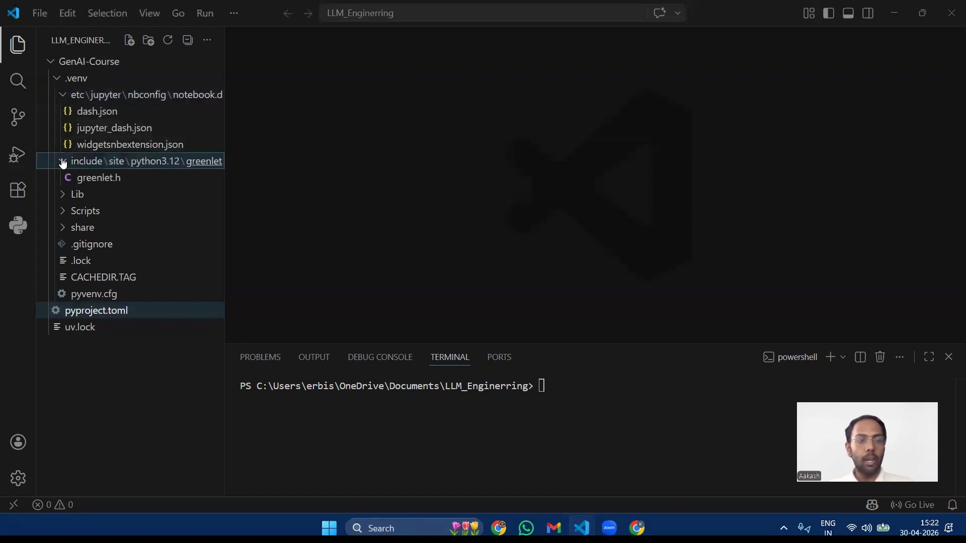
click(62, 227)
click(62, 210)
click(63, 196)
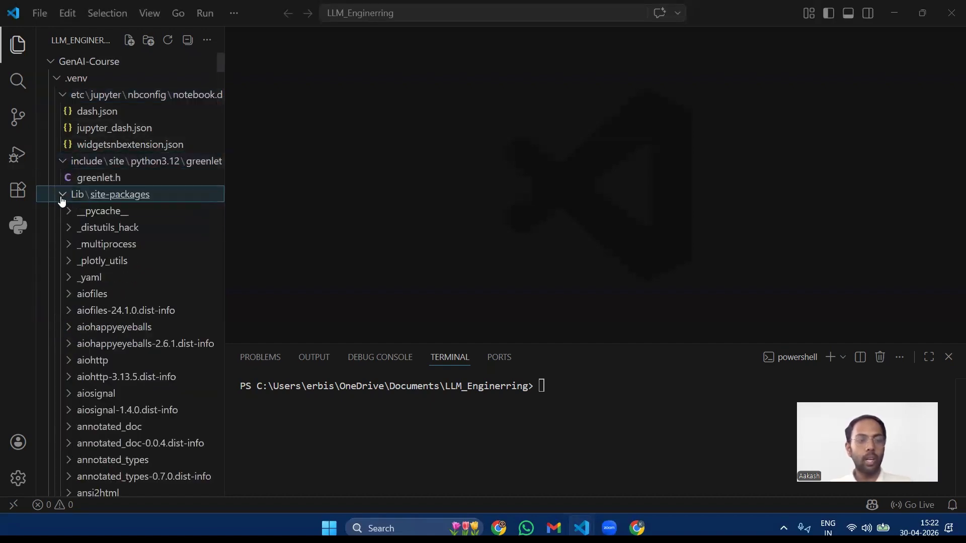
Step: Collapse the Lib, include, etc, Scripts and share subfolders, leaving only the .venv folder itself expanded
click(63, 196)
click(63, 165)
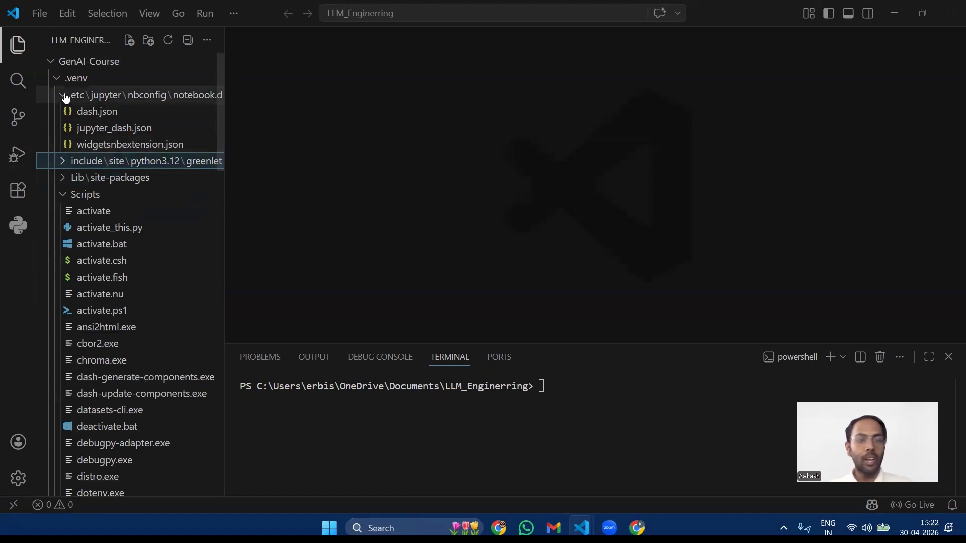
click(62, 95)
click(63, 146)
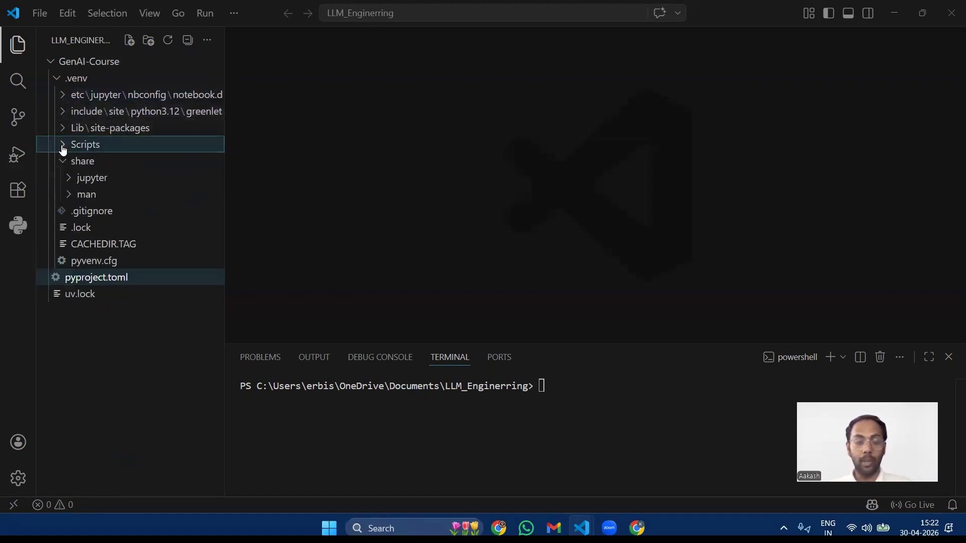
click(63, 161)
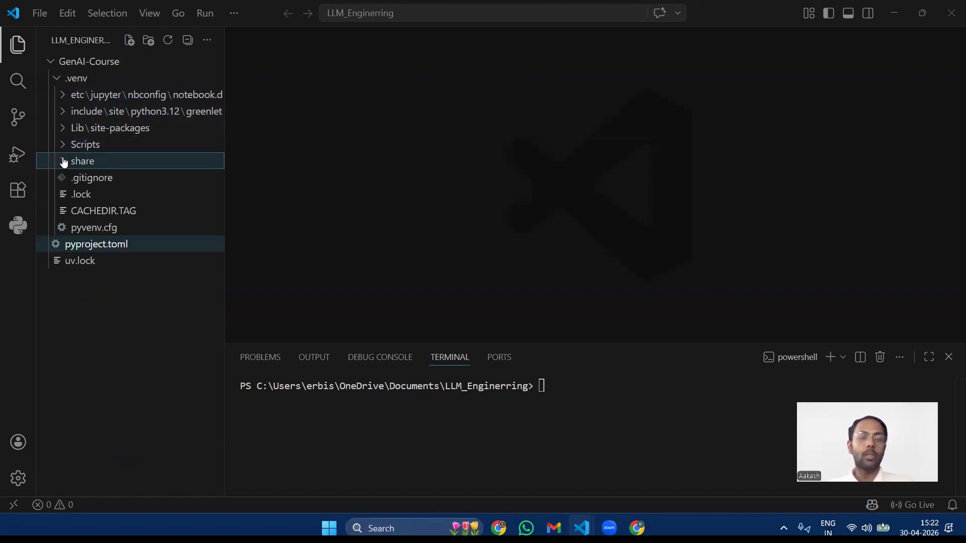
click(325, 192)
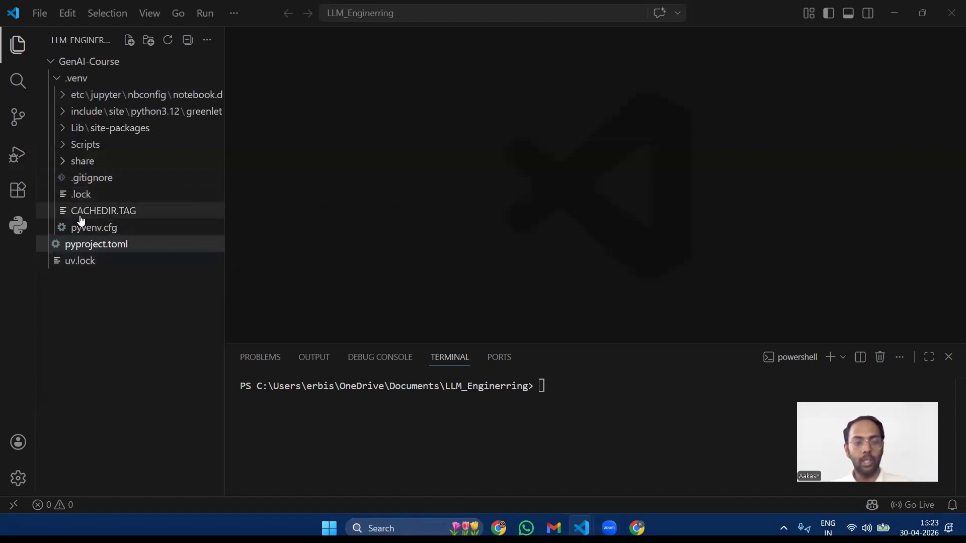
Step: Open the .lock file inside .venv to view its contents, and close it
click(86, 200)
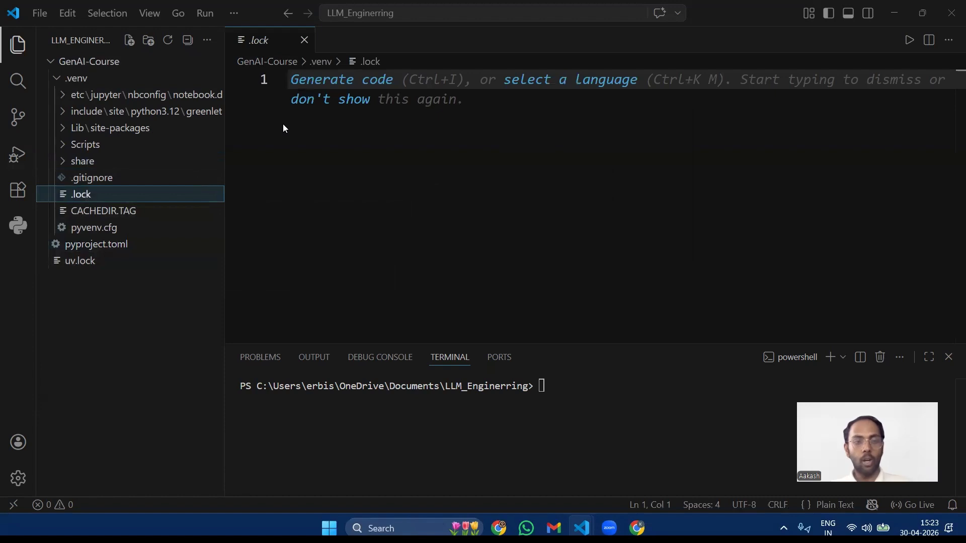
click(304, 40)
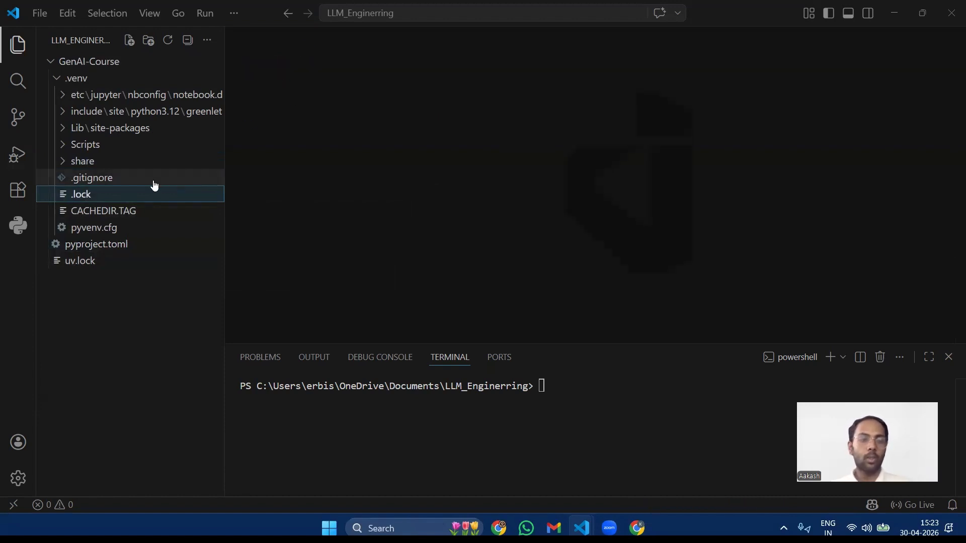
click(393, 200)
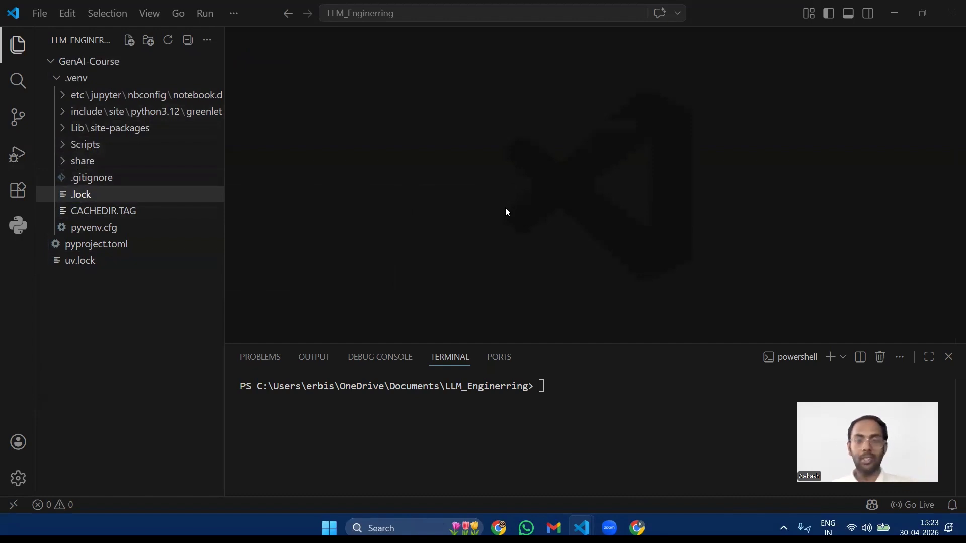
Step: Open pyproject.toml in a permanent tab and examine the Python version requirement and the first dependencies
click(99, 249)
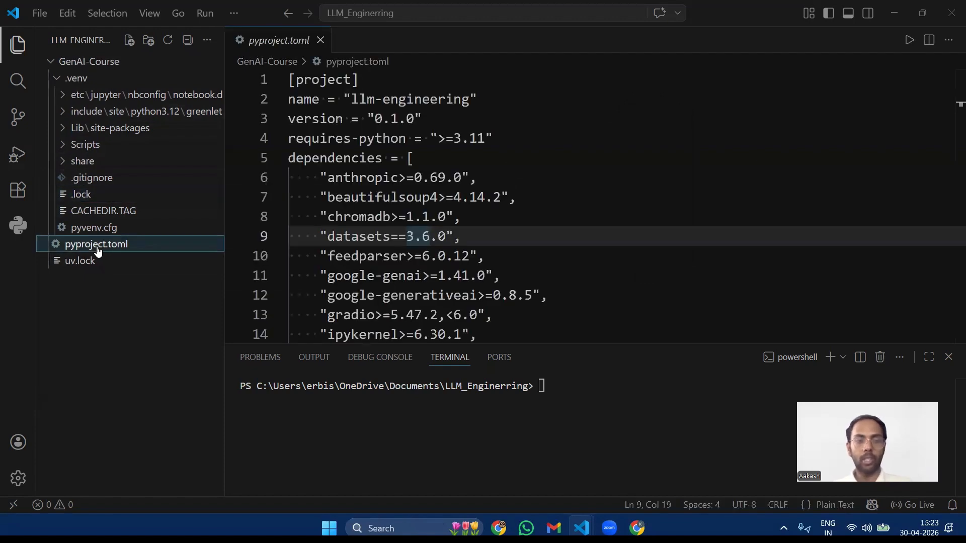
double_click(274, 40)
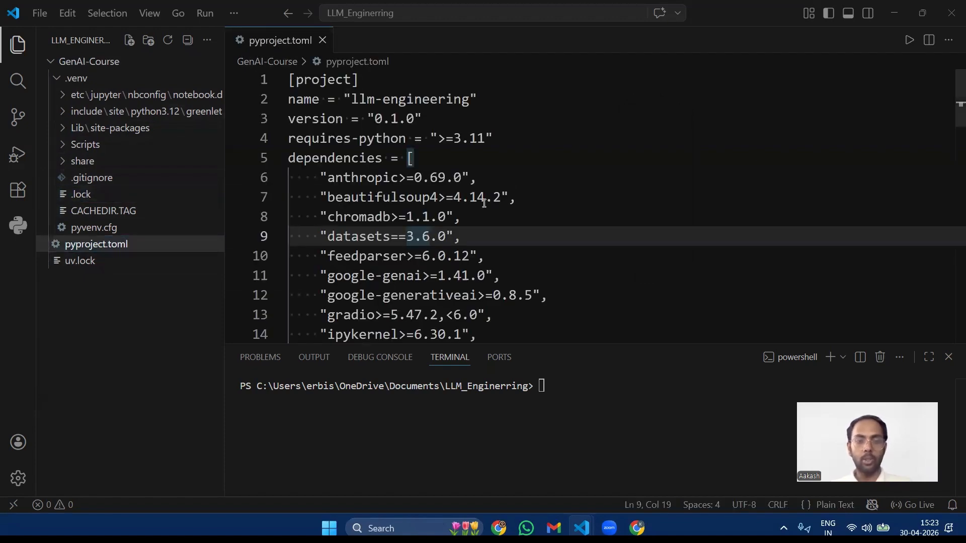
click(501, 223)
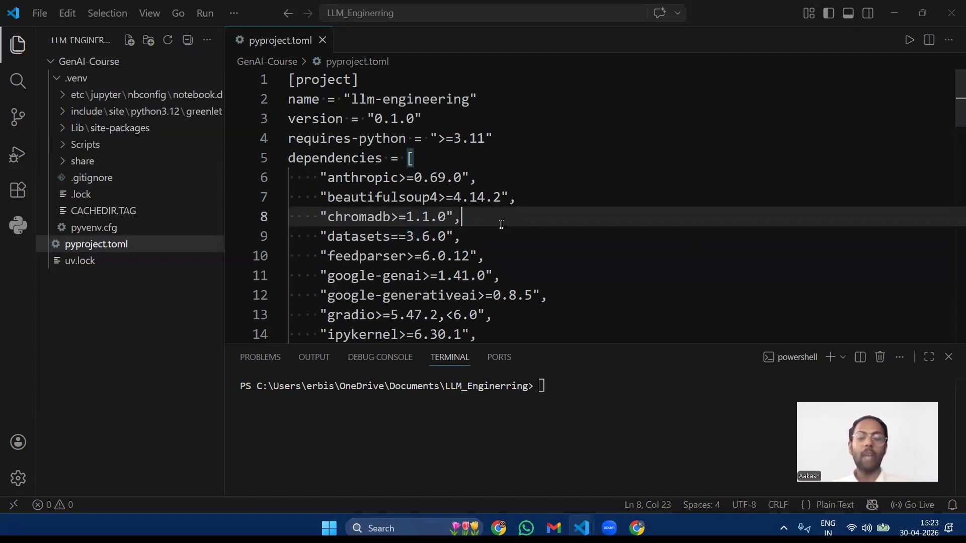
drag(336, 119, 524, 296)
click(549, 292)
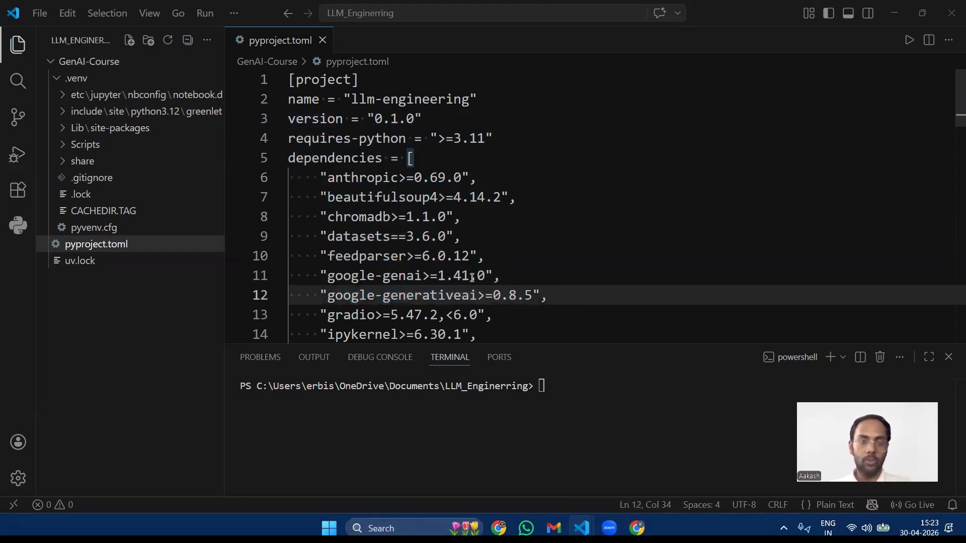
drag(330, 139, 496, 296)
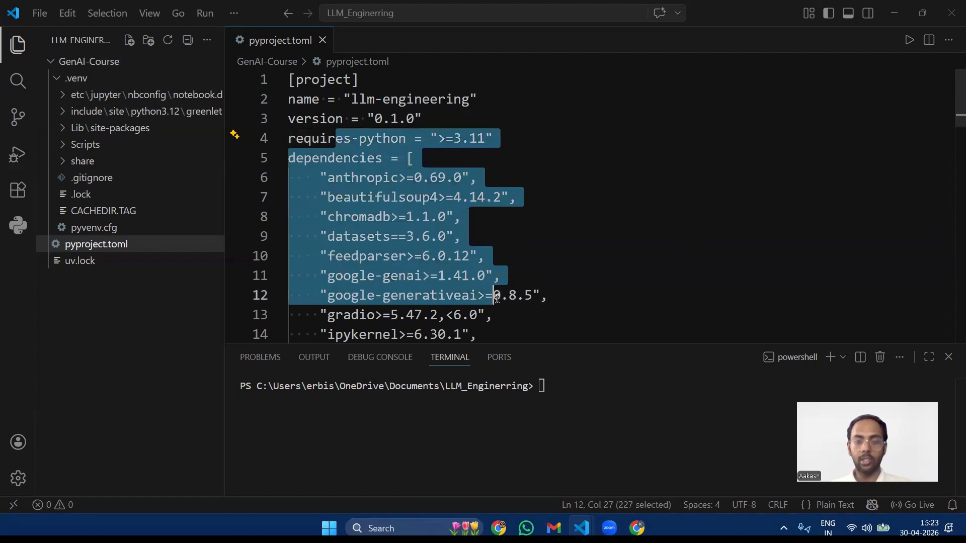
click(580, 310)
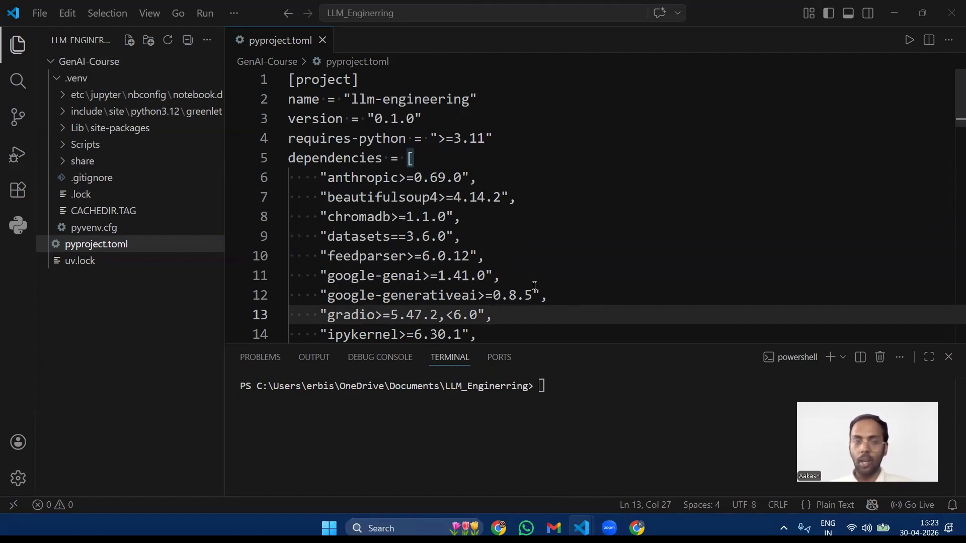
Step: Highlight pyproject.toml from the project header through the python-dotenv dependency, read through the package list, and clear the selection
drag(288, 79, 556, 306)
scroll(523, 287, down, 3)
scroll(524, 288, down, 2)
scroll(557, 305, down, 2)
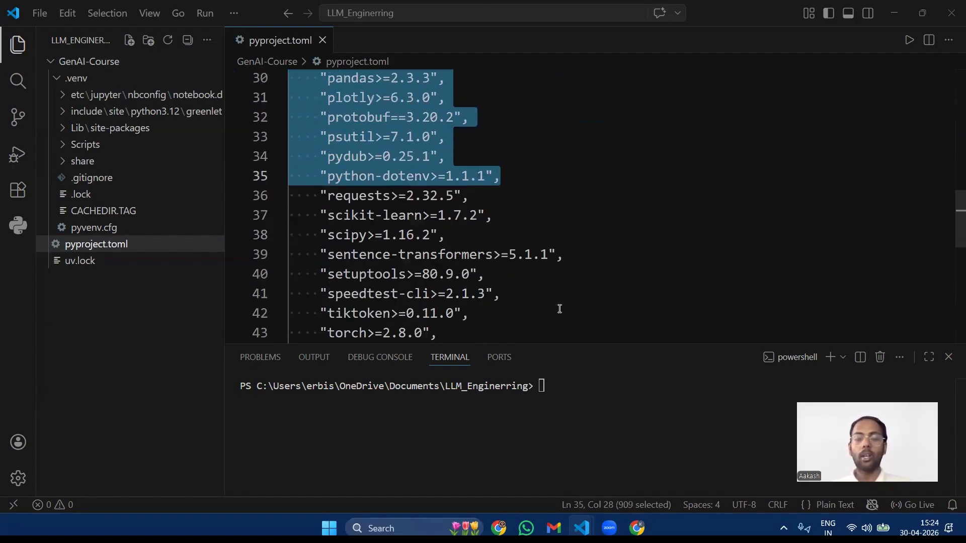
scroll(560, 309, up, 5)
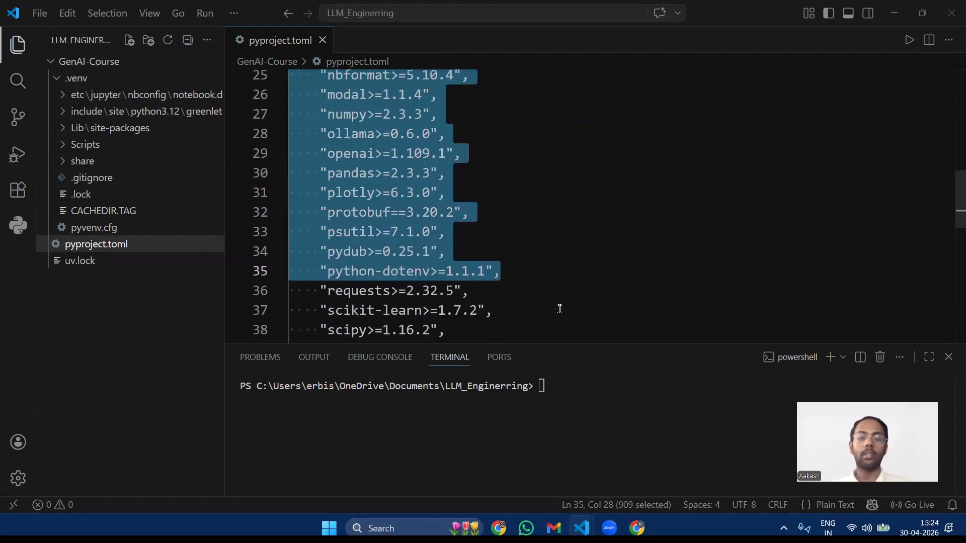
scroll(560, 309, up, 2)
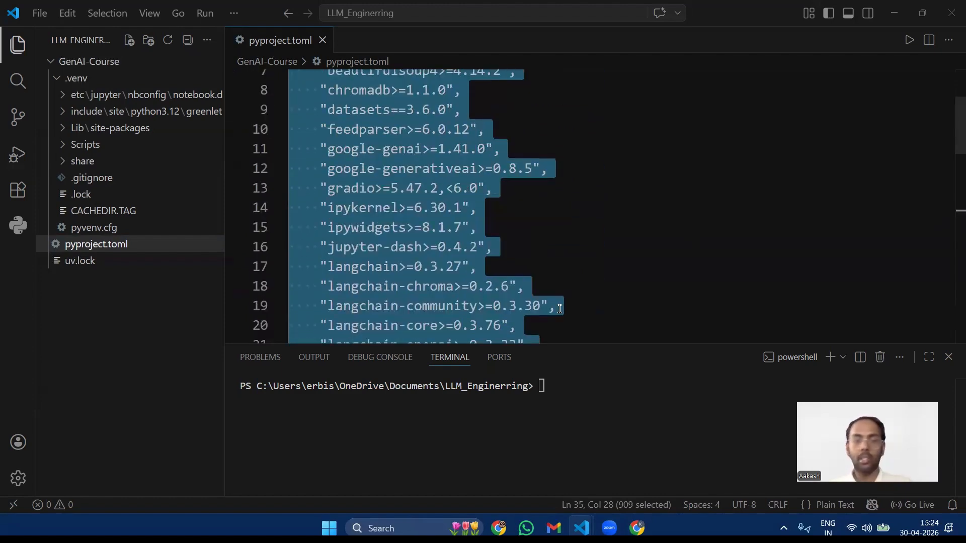
scroll(559, 309, up, 2)
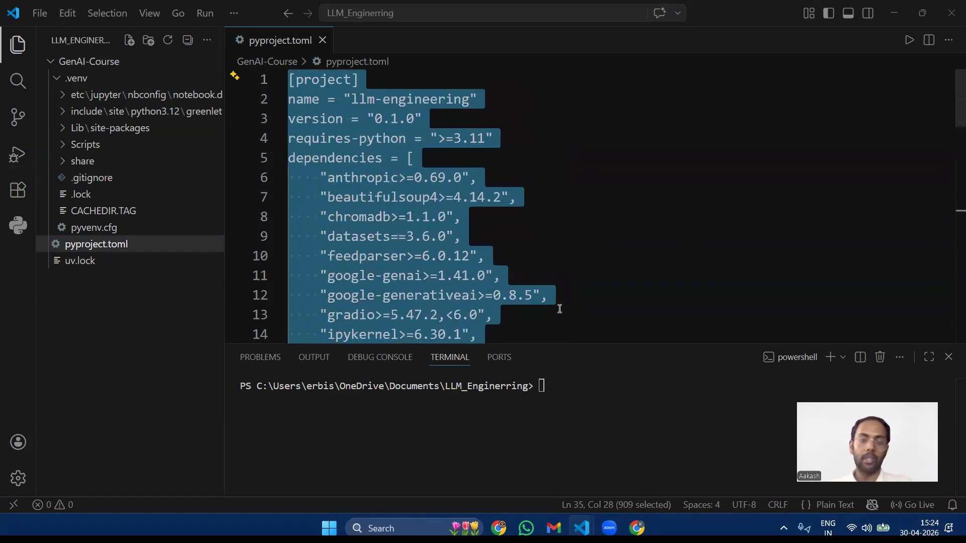
click(540, 249)
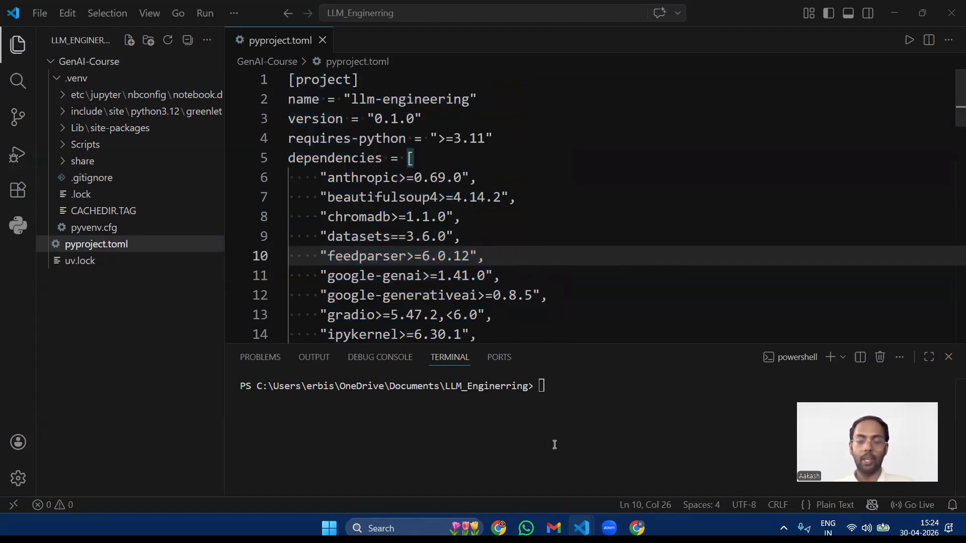
Step: Switch to Chrome, search Google for platform.openai, and open the OpenAI Platform home page from the results
click(499, 528)
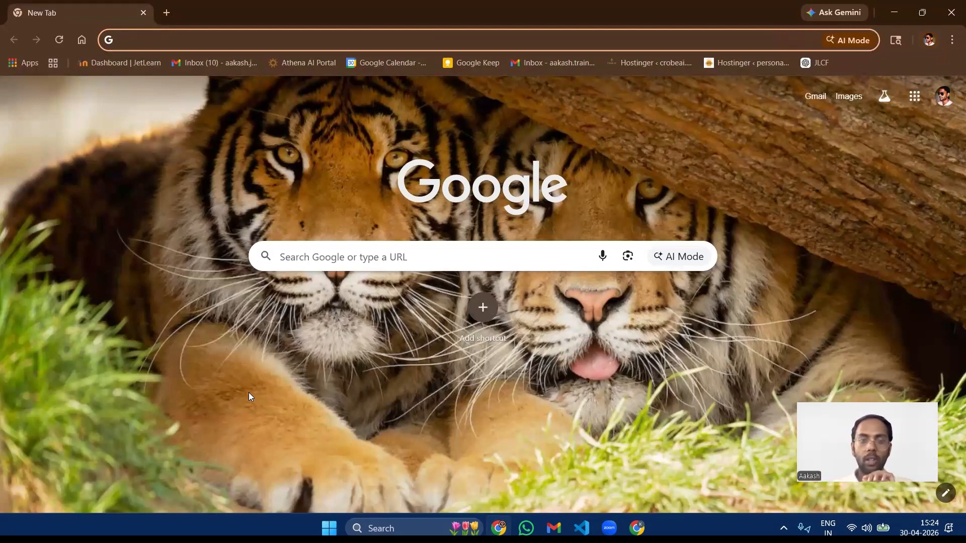
text(platform)
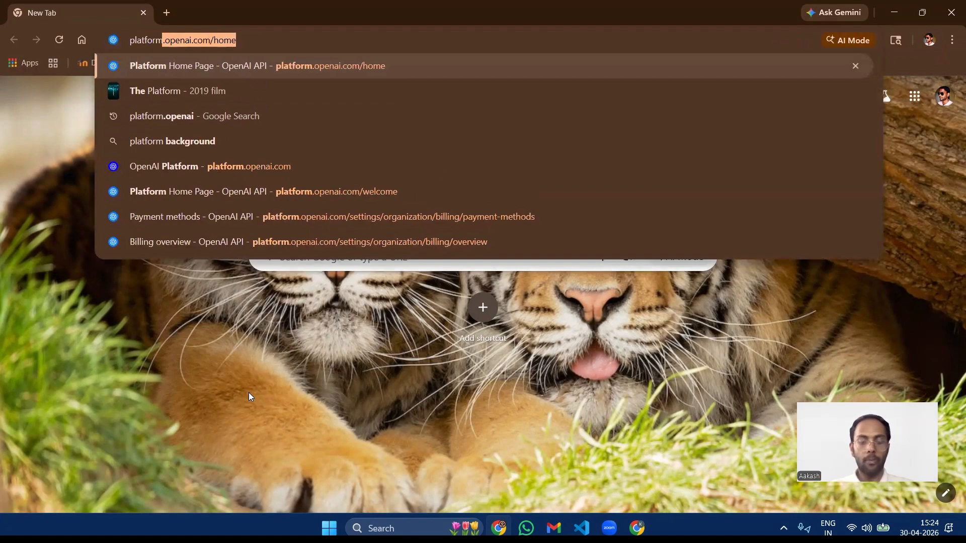
text(.open)
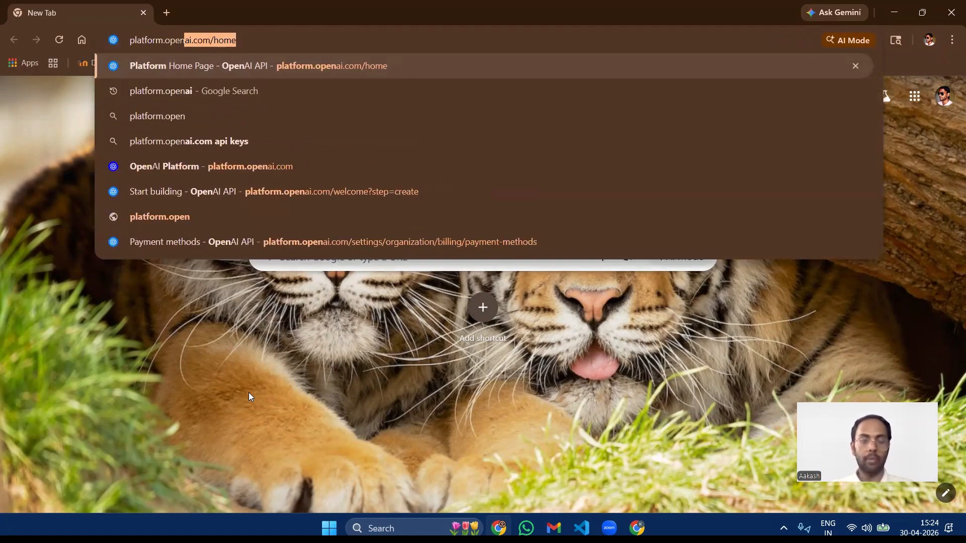
text(ai.com/hom)
key(BackSpace)
key(BackSpace)
key(BackSpace)
key(BackSpace)
key(BackSpace)
key(BackSpace)
key(BackSpace)
key(BackSpace)
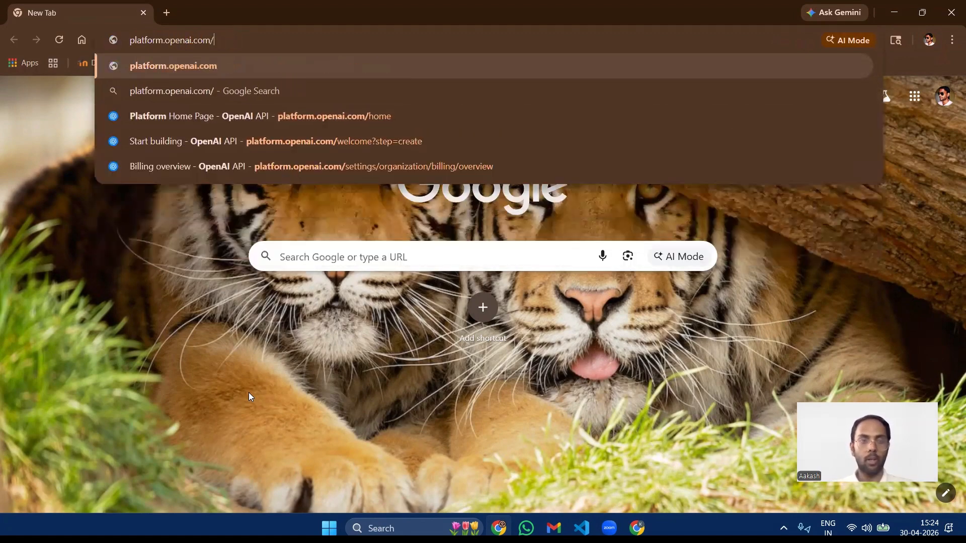
key(Return)
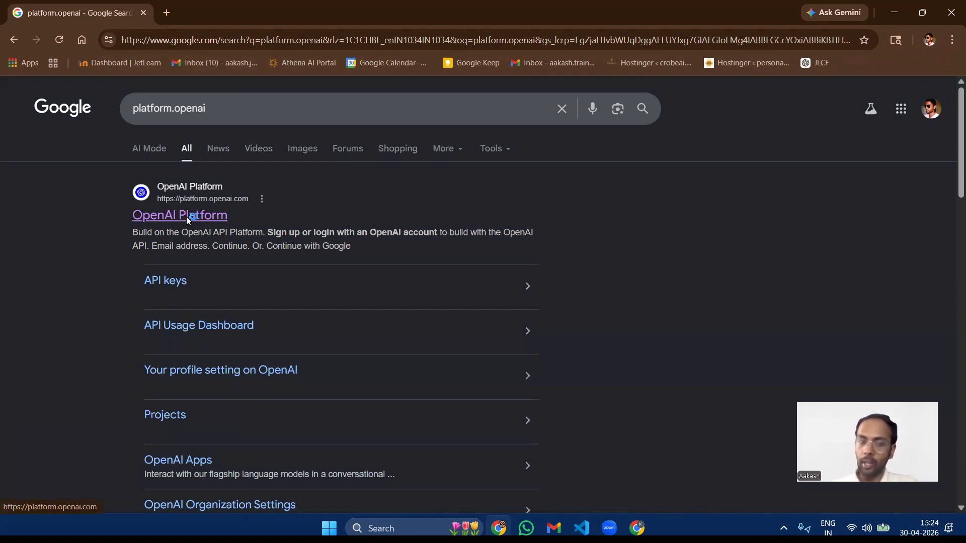
click(167, 220)
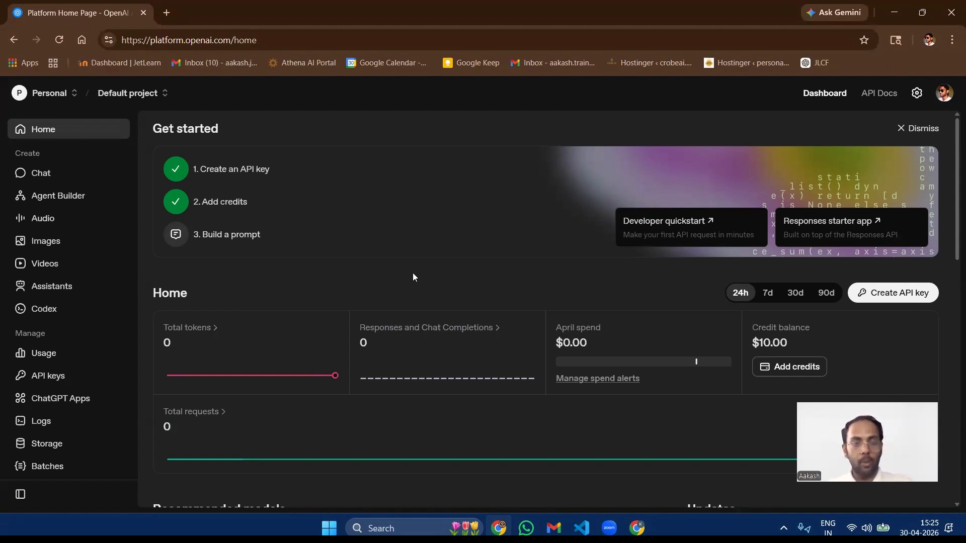
scroll(61, 282, down, 2)
scroll(58, 284, up, 2)
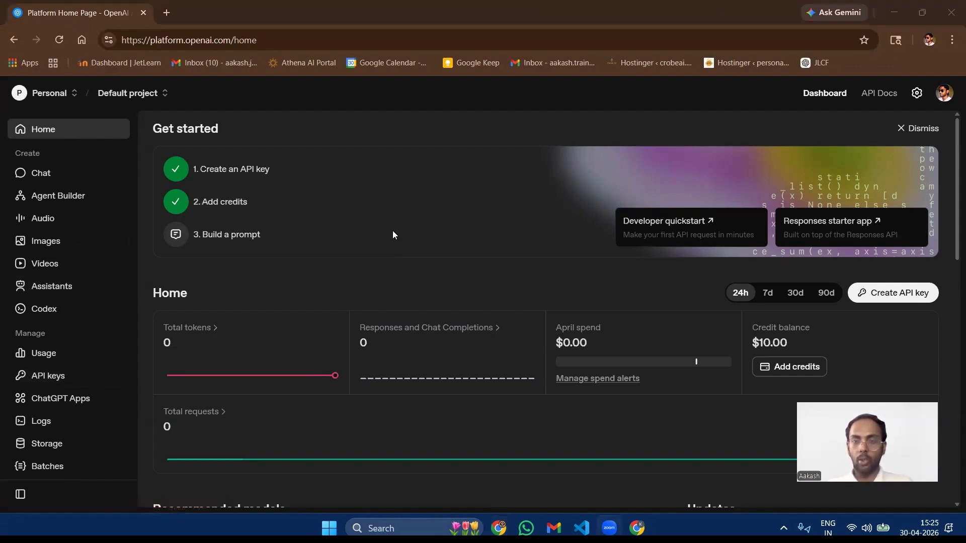
Step: Open the Billing overview in the organization settings and check the pay-as-you-go credit balance
click(917, 93)
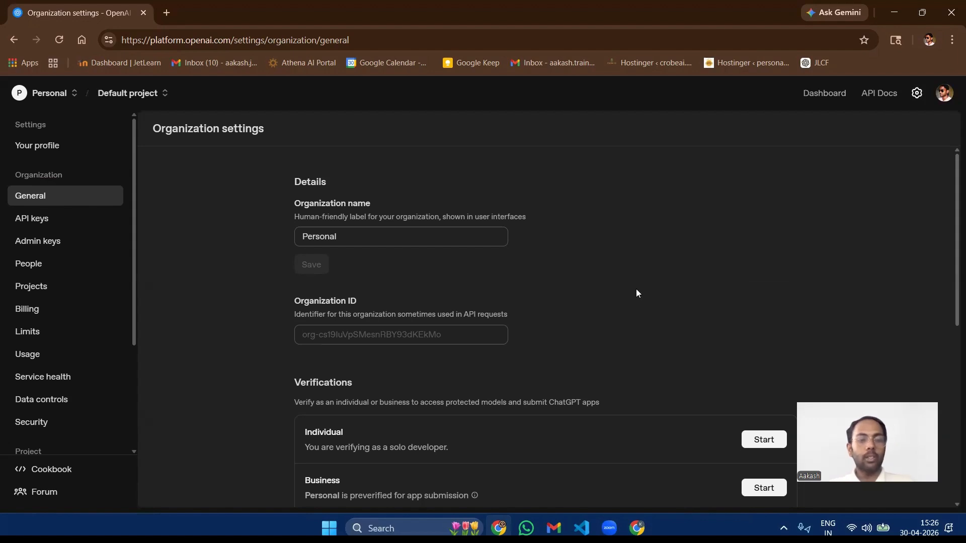
scroll(58, 327, down, 3)
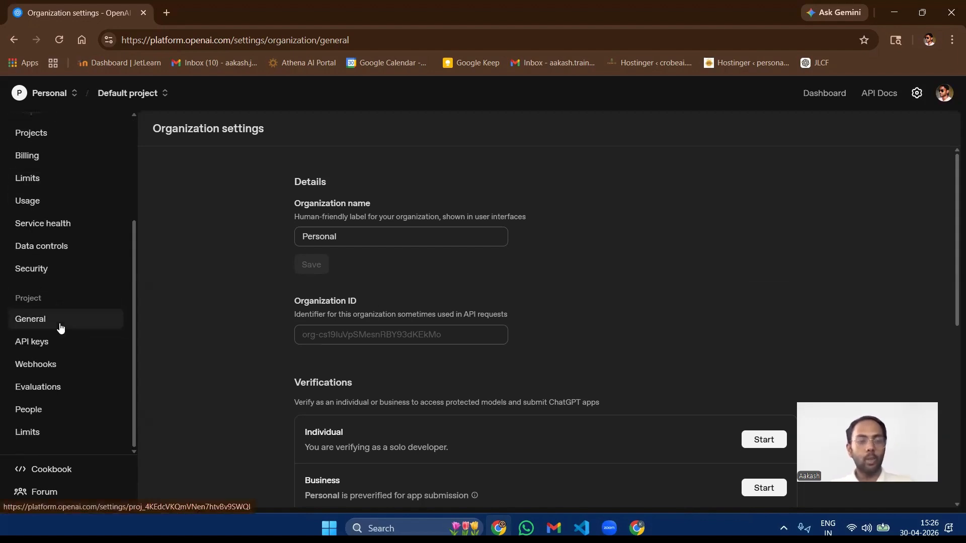
scroll(54, 323, up, 1)
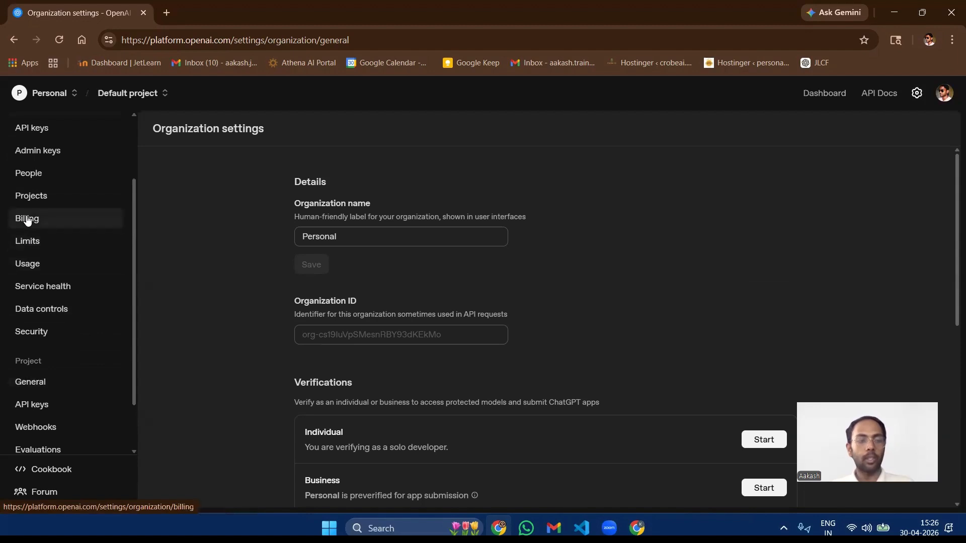
click(42, 218)
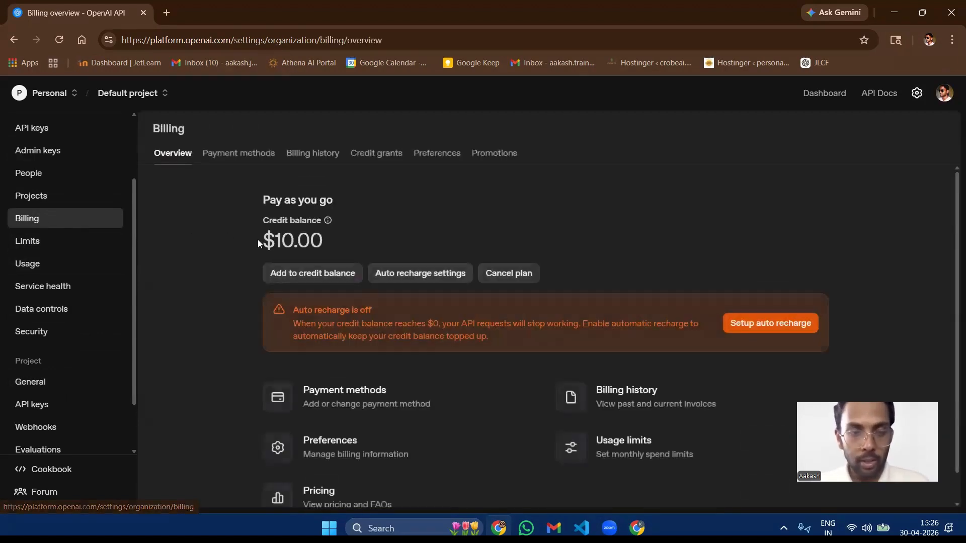
drag(251, 215, 258, 239)
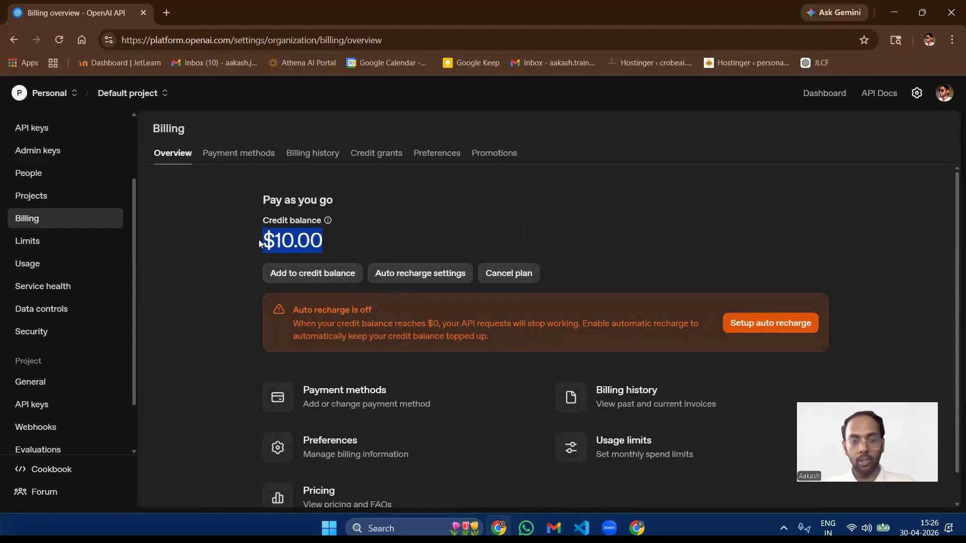
click(361, 239)
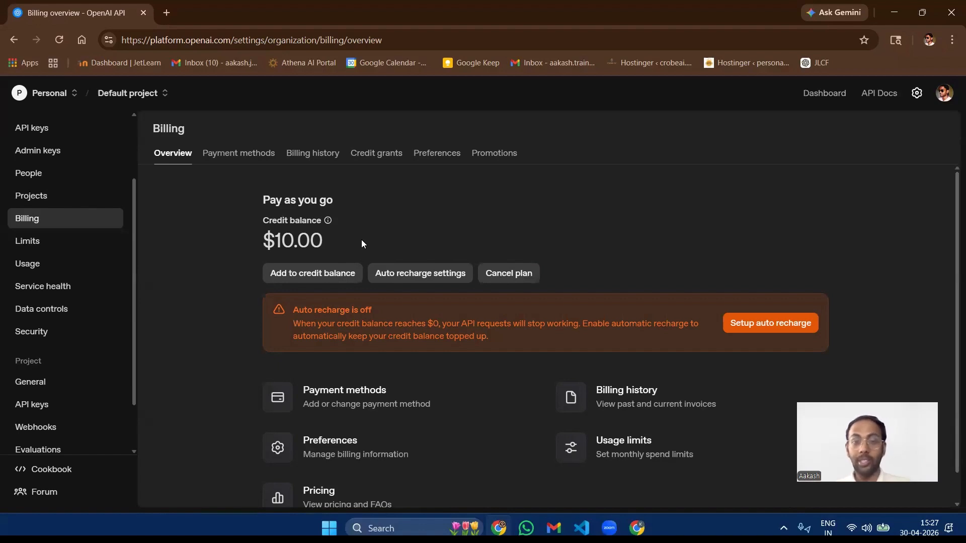
Step: Highlight the pay-as-you-go credit balance amount on the Billing overview and clear the selection
drag(361, 240, 237, 236)
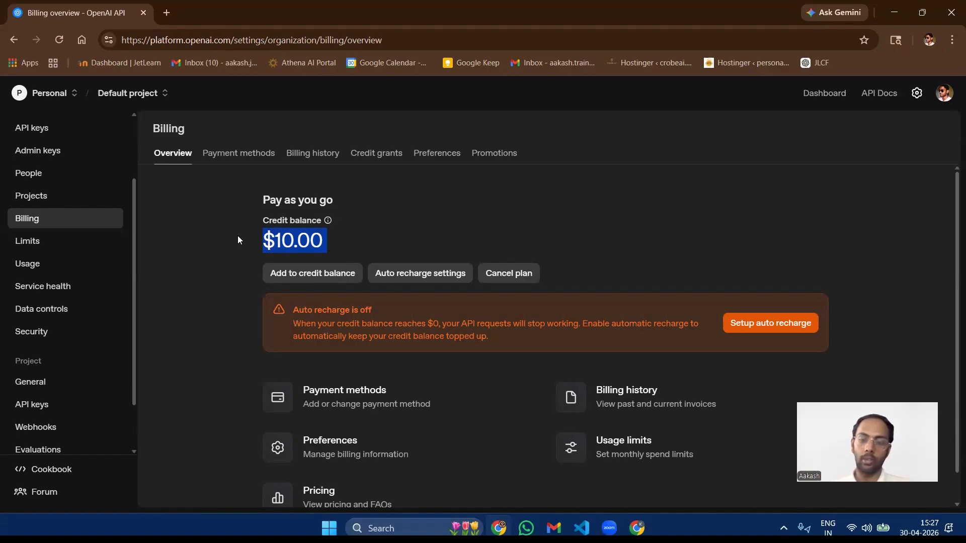
drag(237, 235, 327, 240)
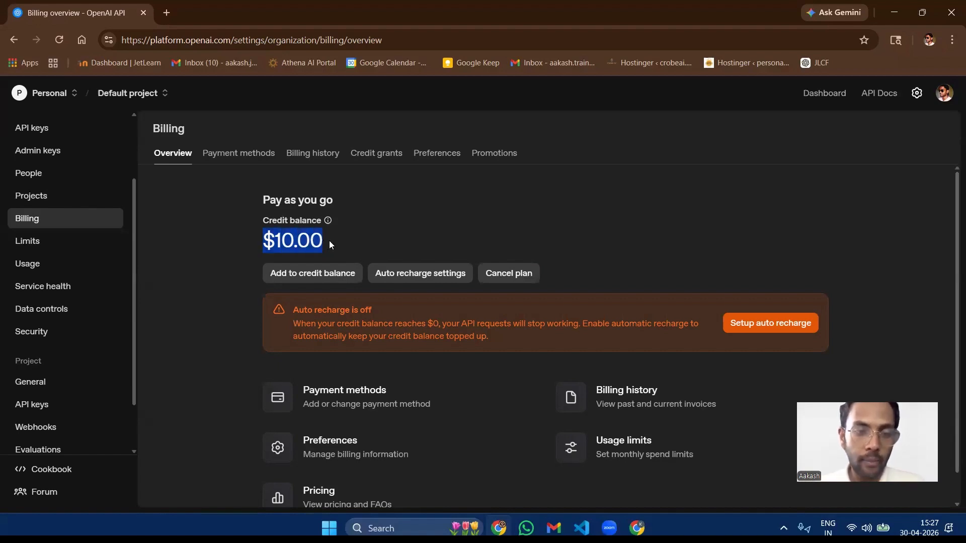
click(329, 241)
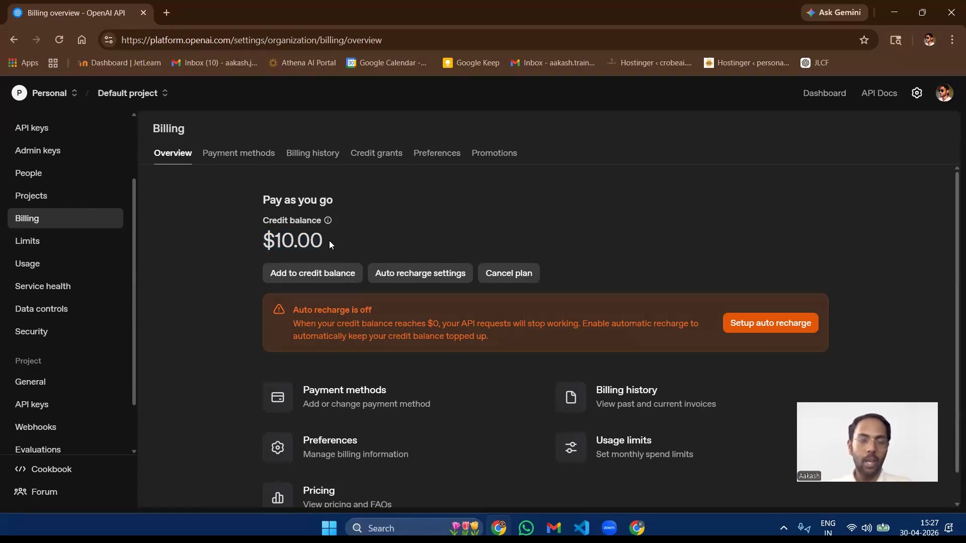
Step: Start a credit balance top-up with $5 as the amount, view the form for adding a payment method, and cancel that form
click(325, 275)
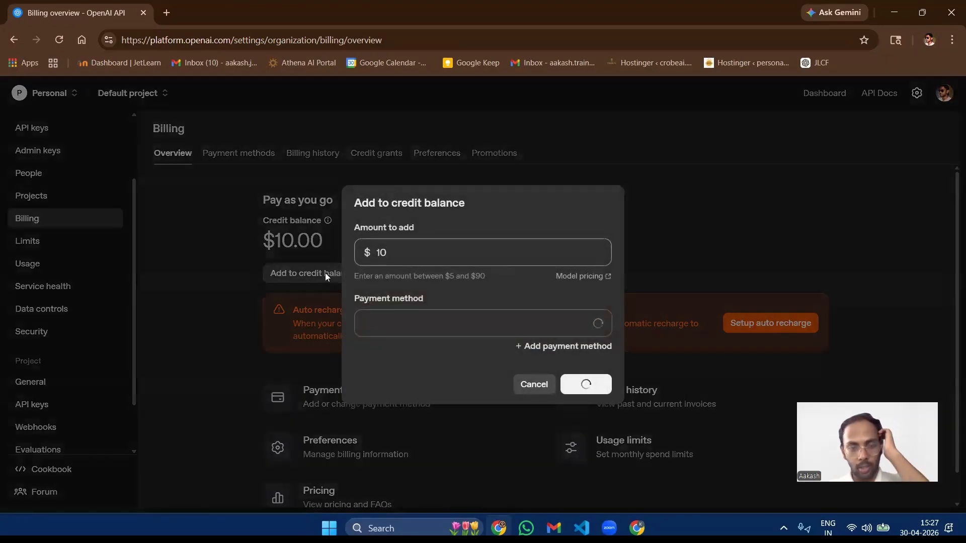
drag(404, 259, 349, 246)
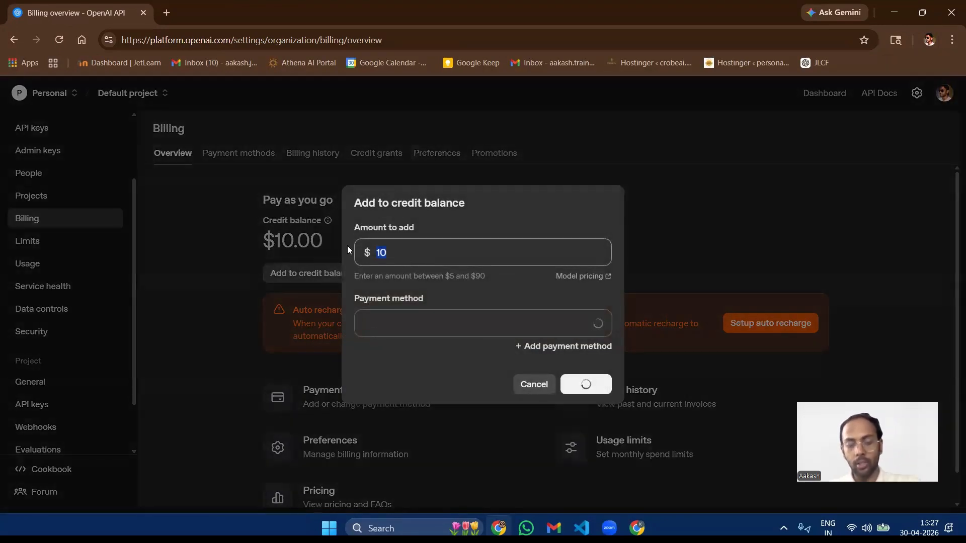
text(5)
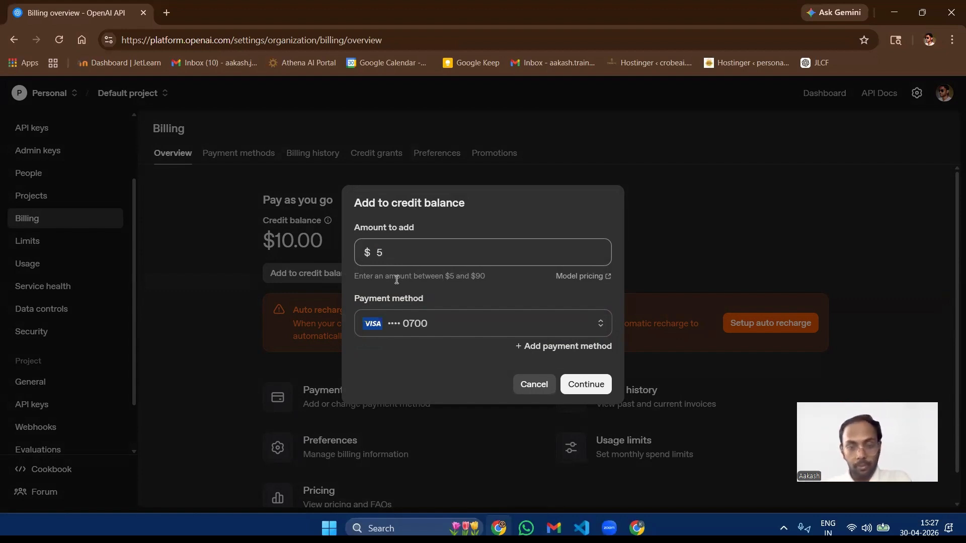
click(555, 347)
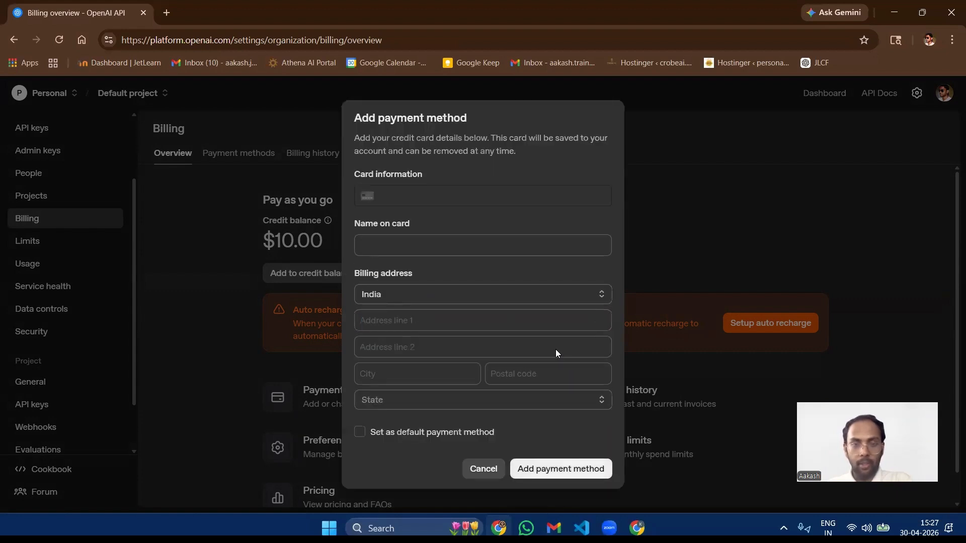
click(482, 469)
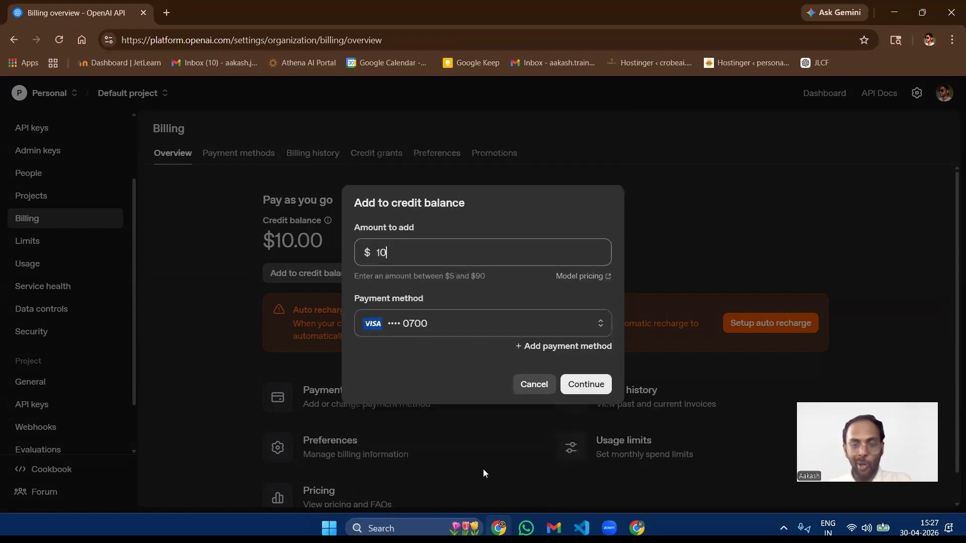
Step: Try to pay for $10 of API usage credit with the saved Visa card, view the bank's verification page, and cancel the top-up
click(411, 322)
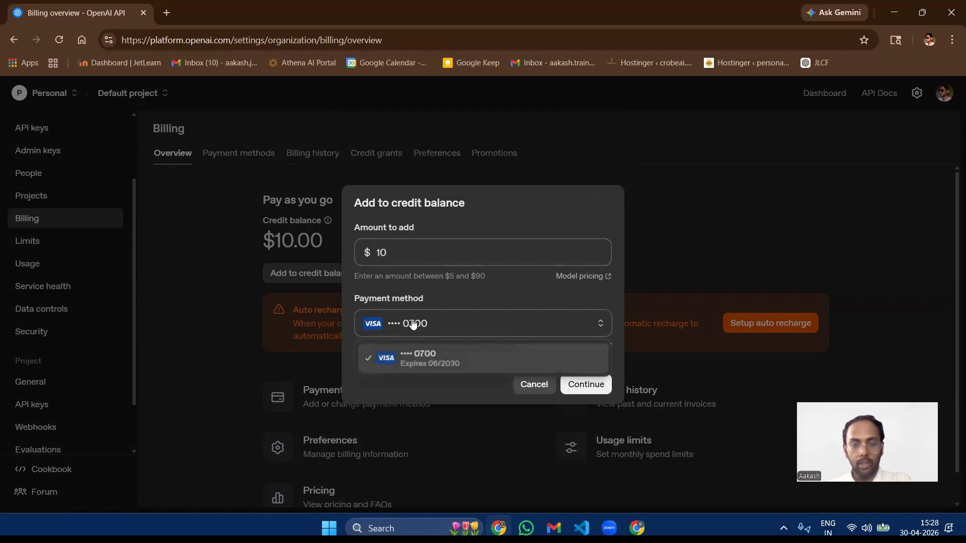
click(441, 387)
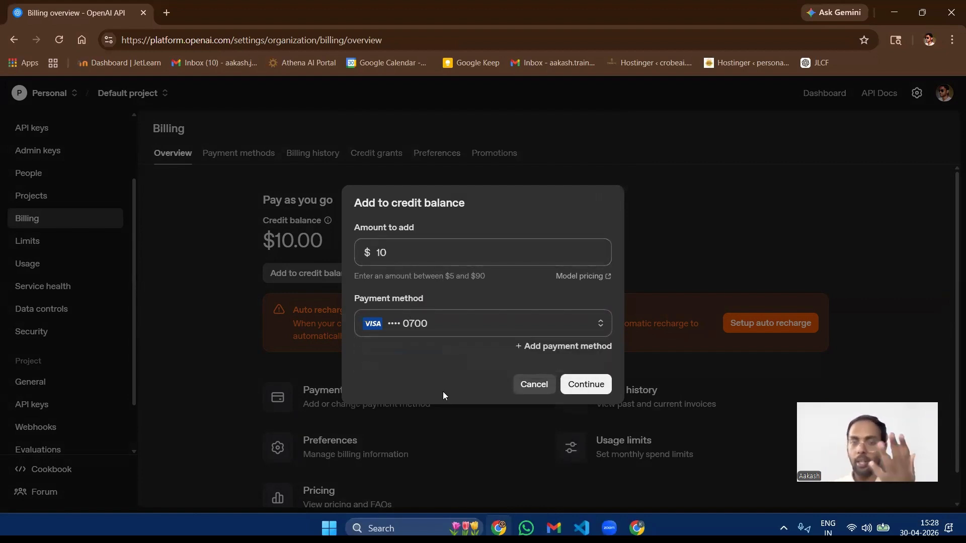
click(579, 385)
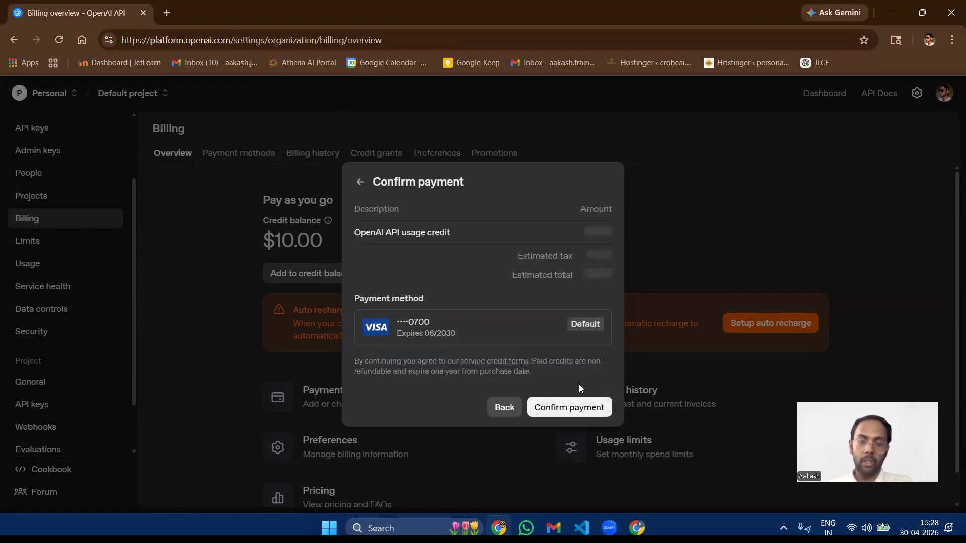
click(566, 405)
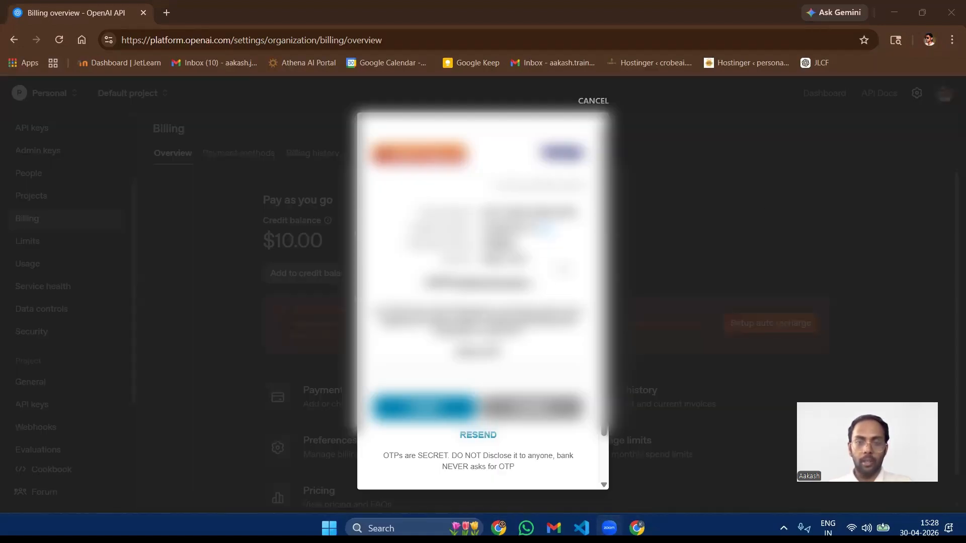
scroll(544, 274, down, 1)
scroll(543, 273, up, 1)
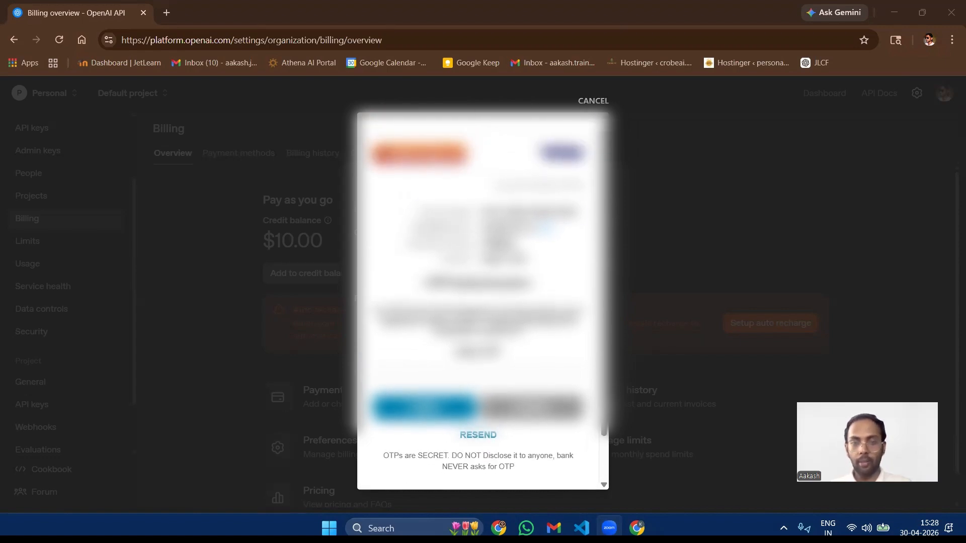
drag(409, 201, 564, 290)
click(563, 286)
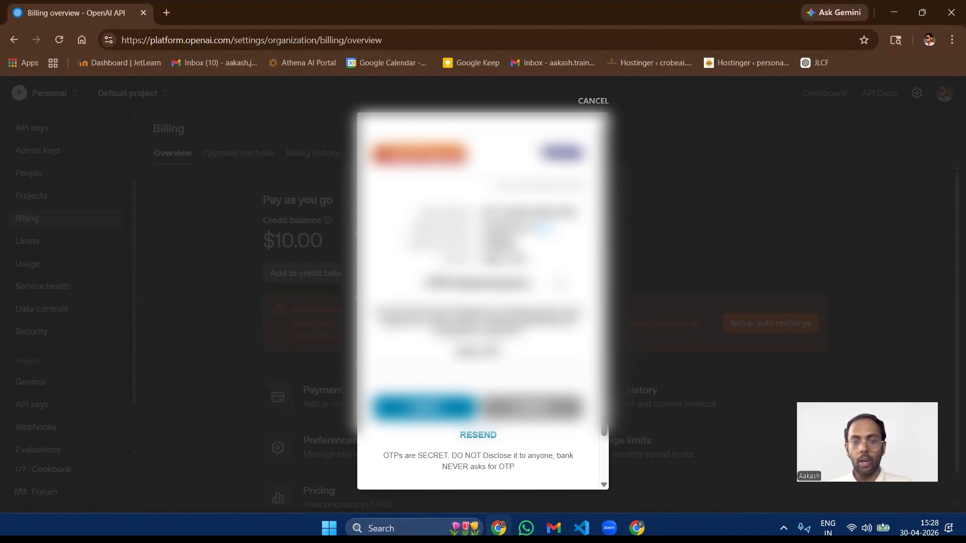
scroll(481, 302, down, 1)
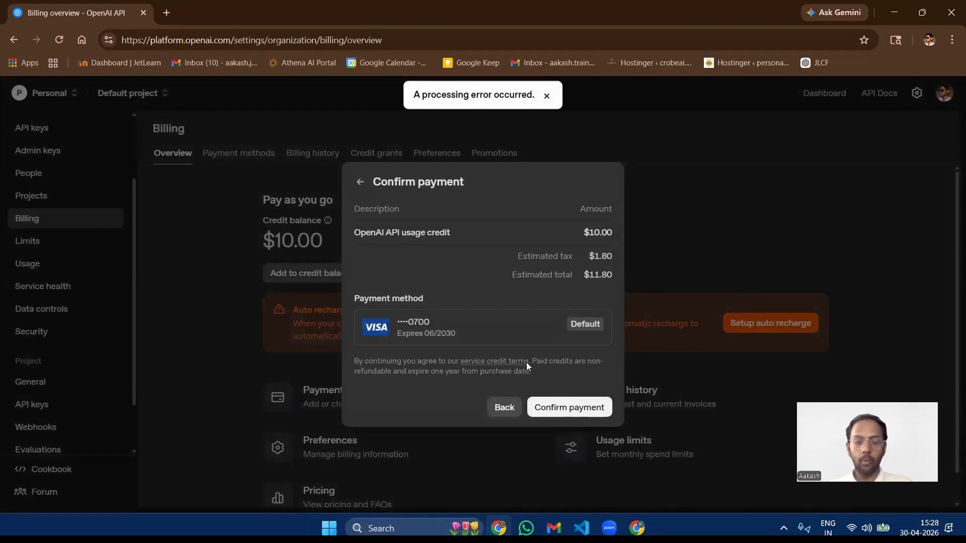
click(503, 406)
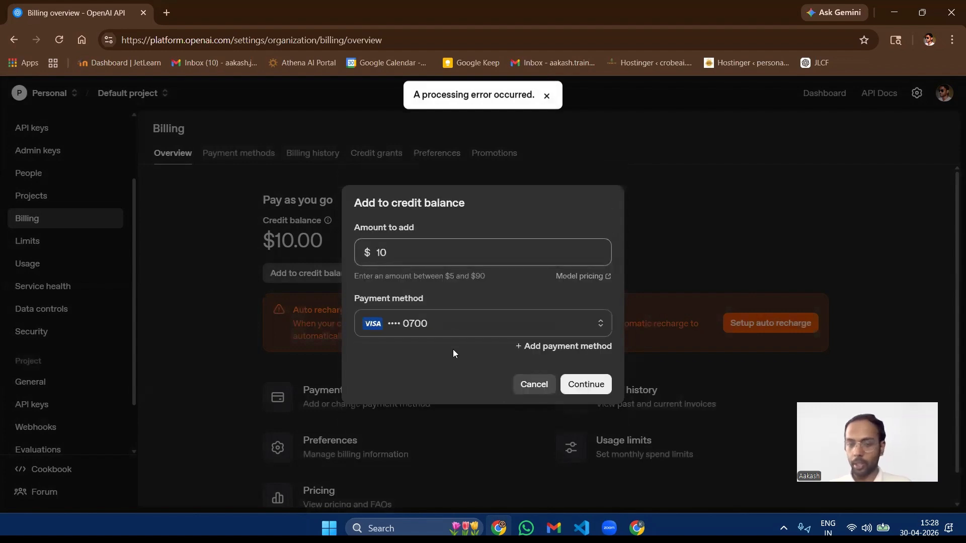
click(534, 386)
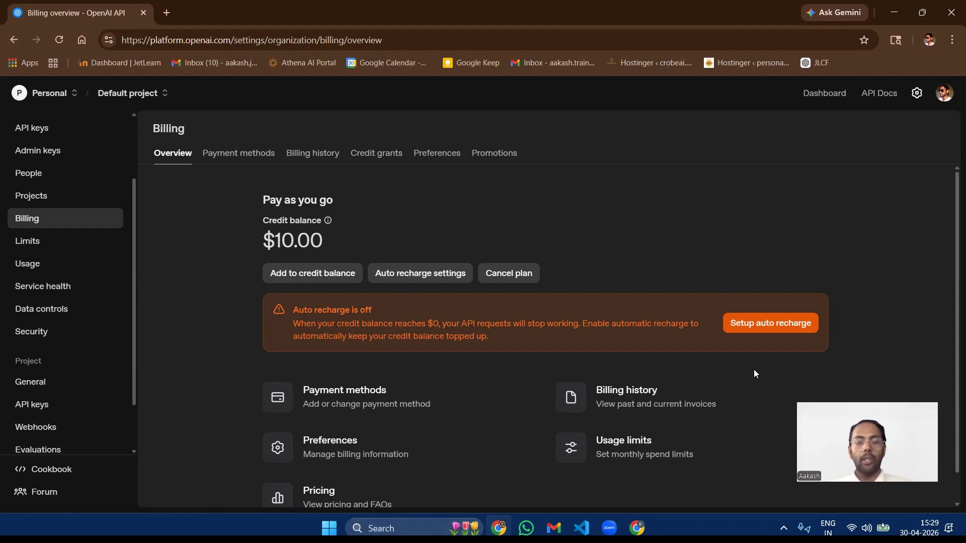
Step: Open the billing history, highlight the creation dates of the April and March invoices, and return to the Billing overview
scroll(705, 386, down, 1)
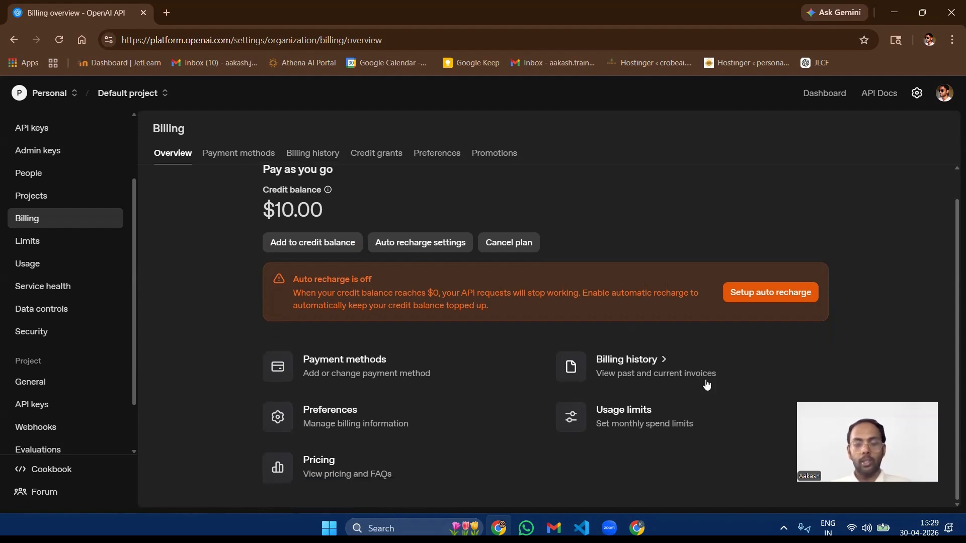
click(616, 358)
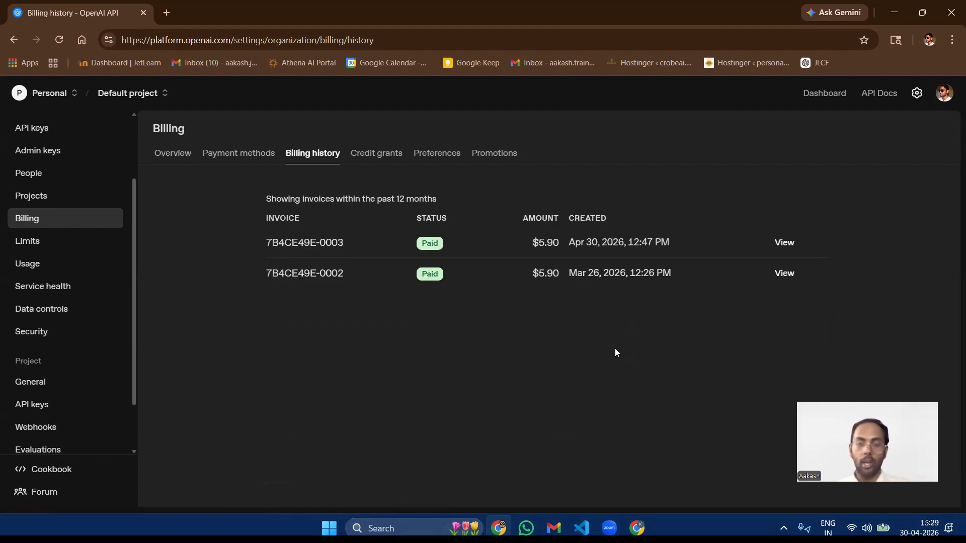
drag(532, 243, 608, 242)
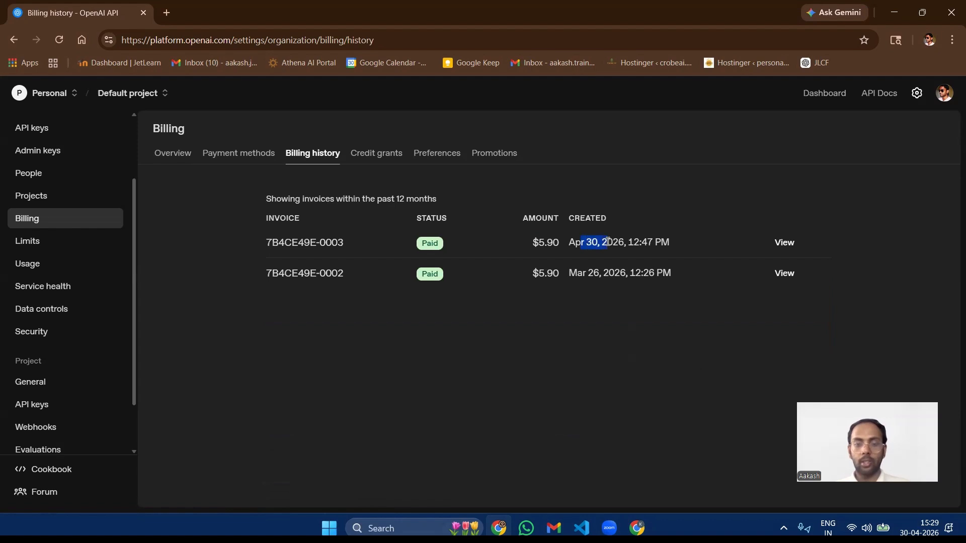
drag(534, 273, 603, 273)
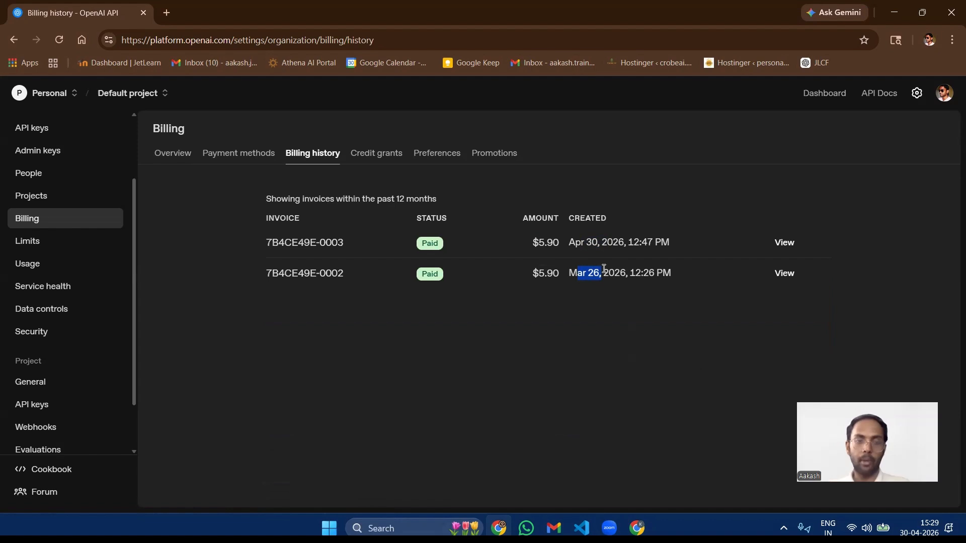
click(180, 159)
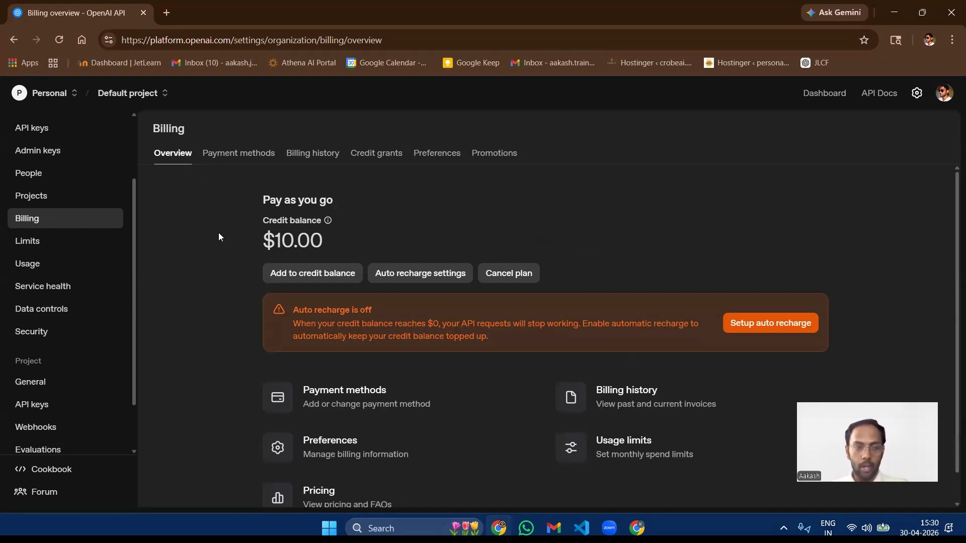
Step: Open the organization's API keys and start a new secret key named GenAI-Course-API-Key
scroll(78, 298, up, 3)
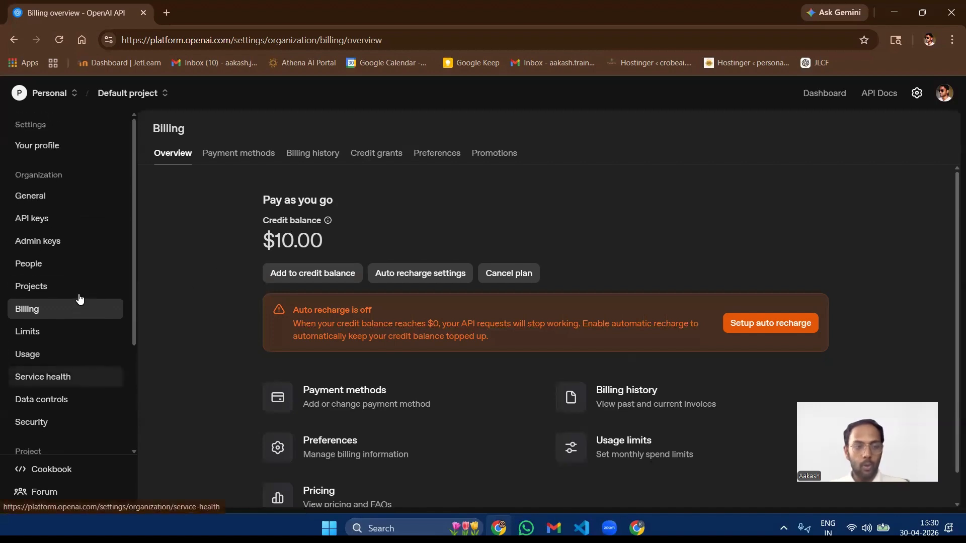
click(44, 219)
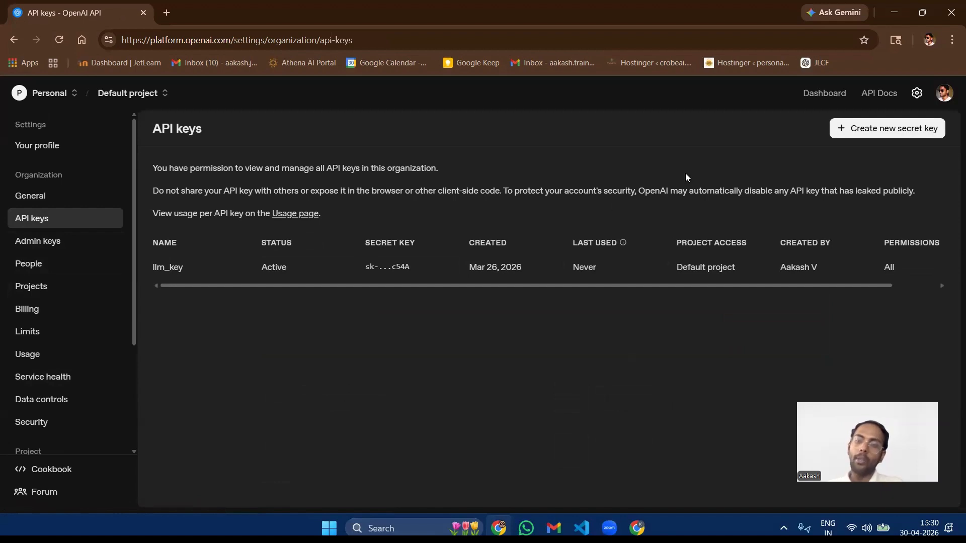
click(874, 129)
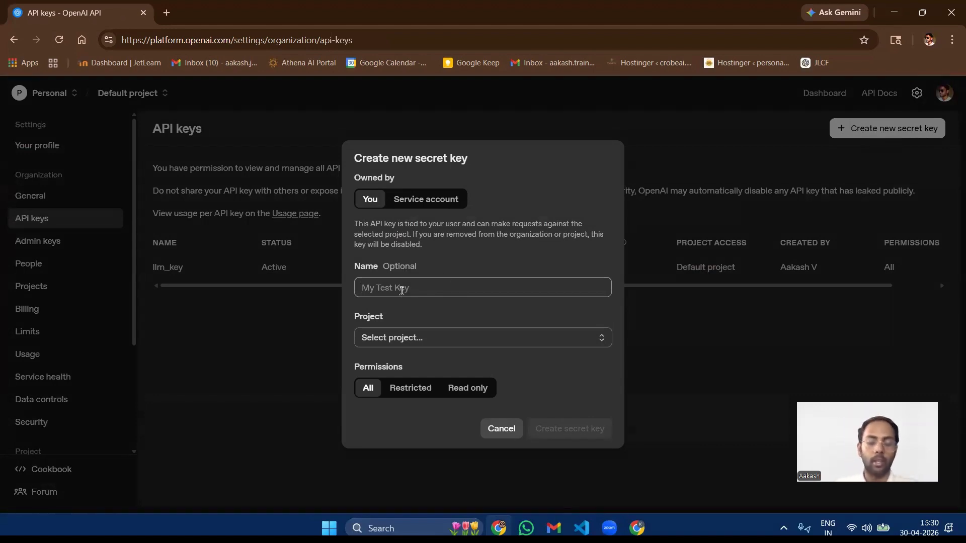
text(GenAI)
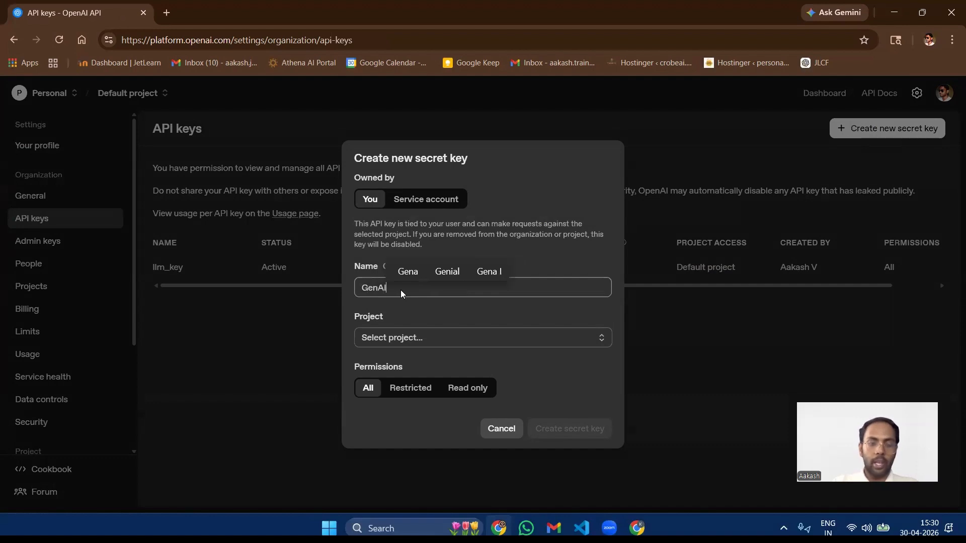
text(-Cou)
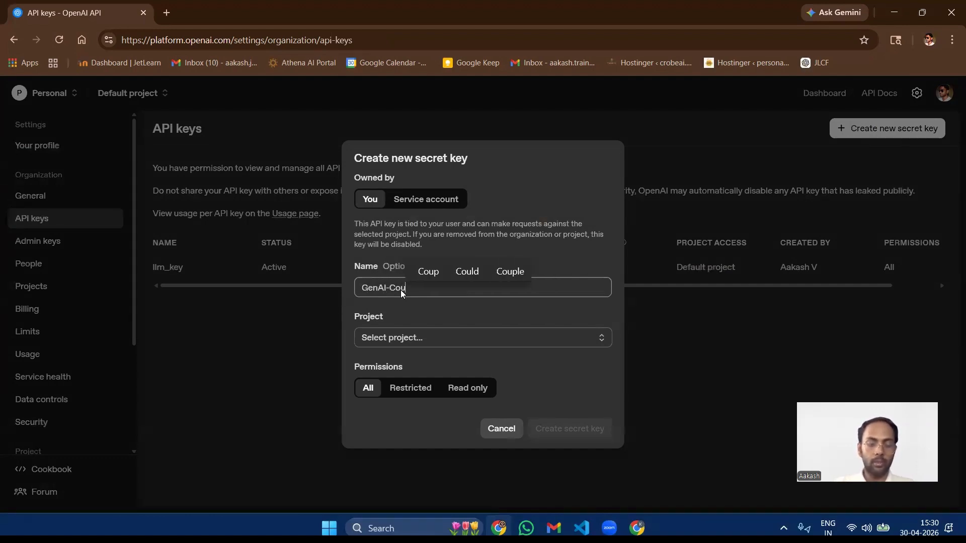
text(rse-API)
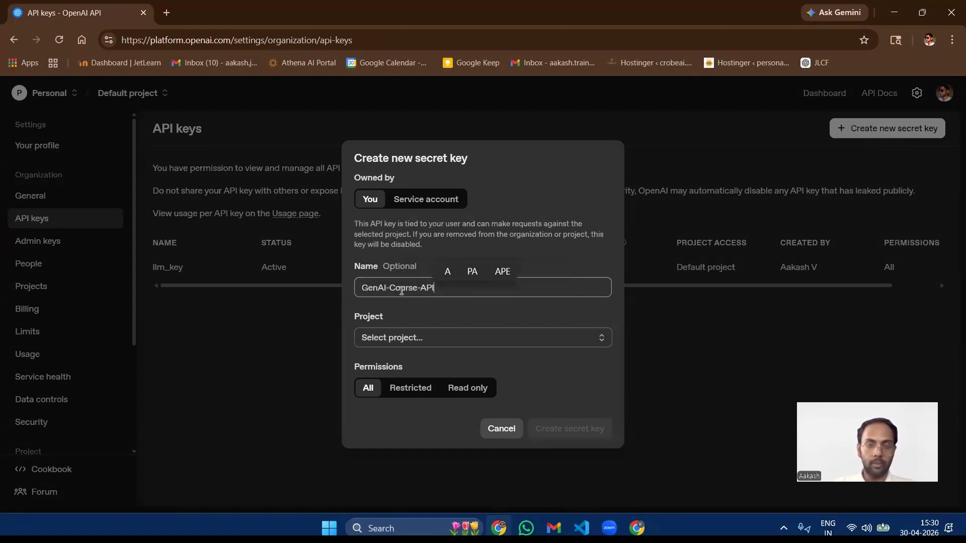
text(-)
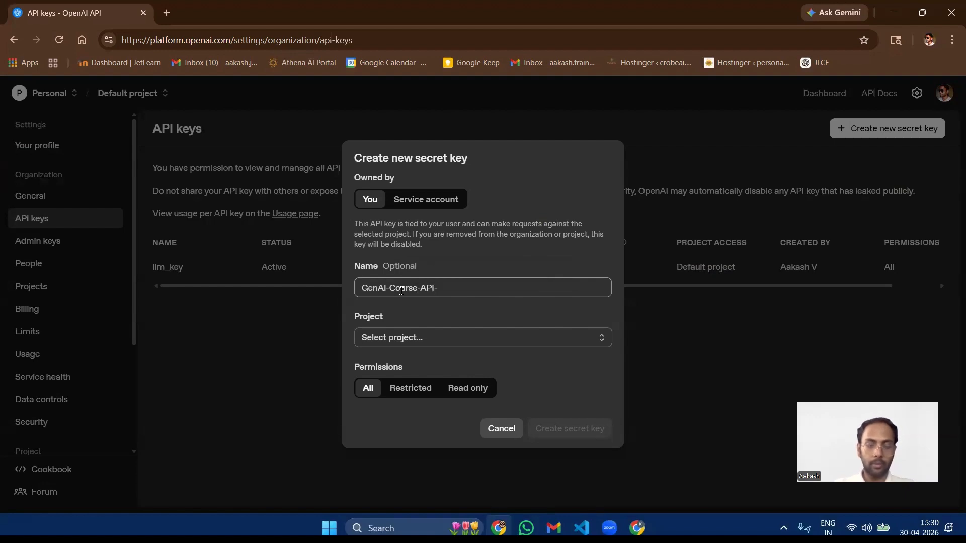
text(Key)
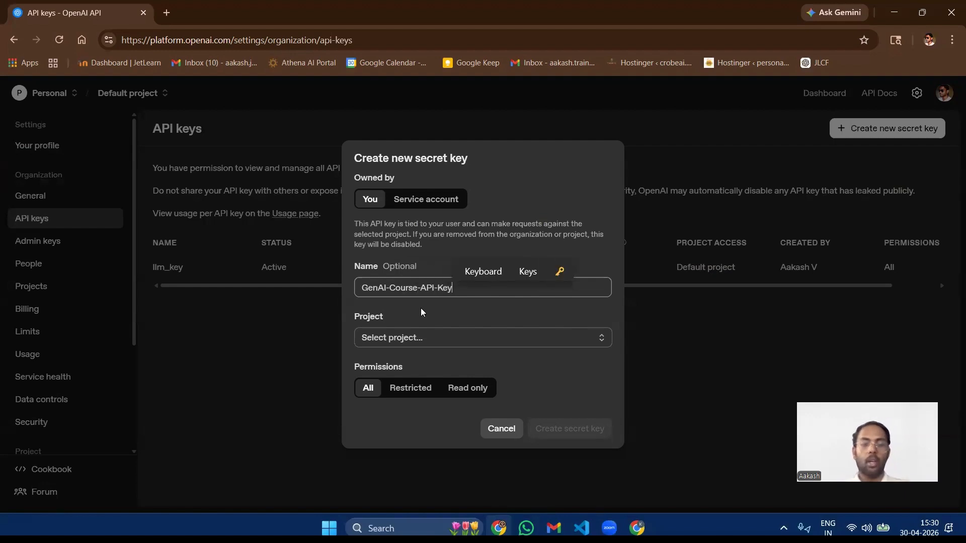
Step: Assign the new key to Default project, view the Restricted permissions, set permissions to All, and create the secret key
click(386, 346)
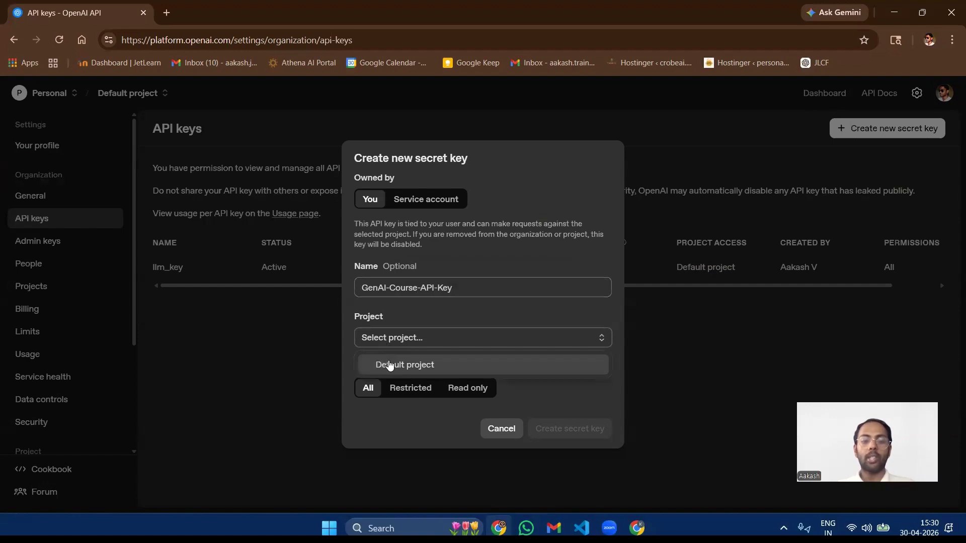
click(394, 365)
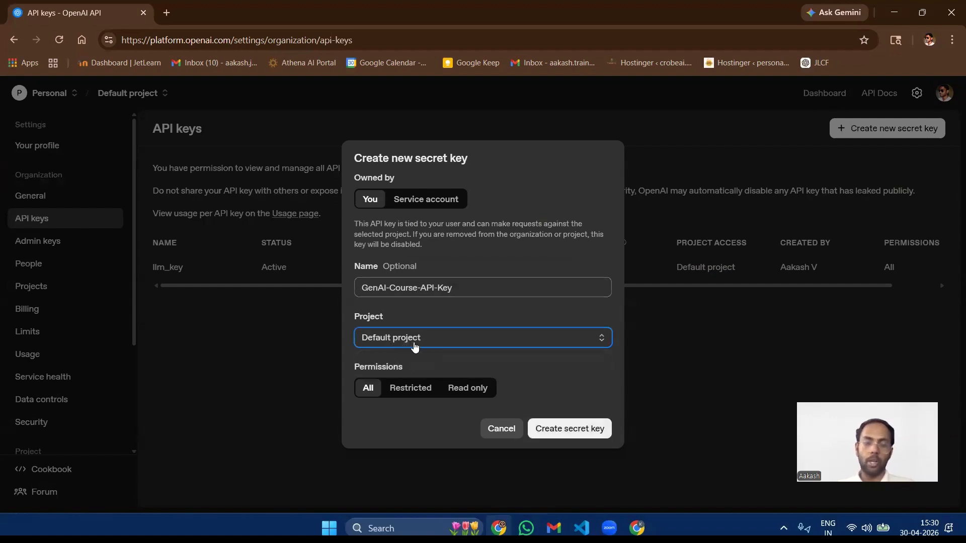
click(408, 388)
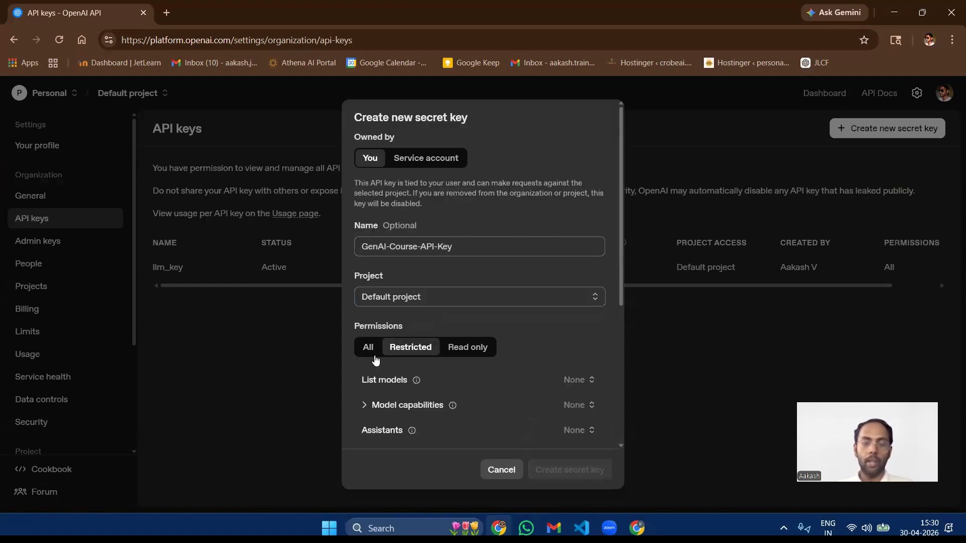
click(369, 349)
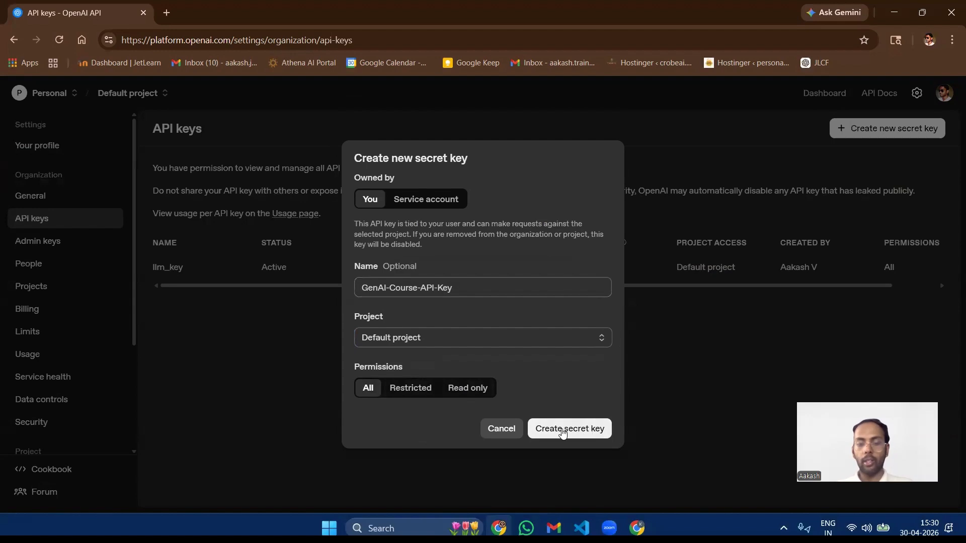
click(561, 430)
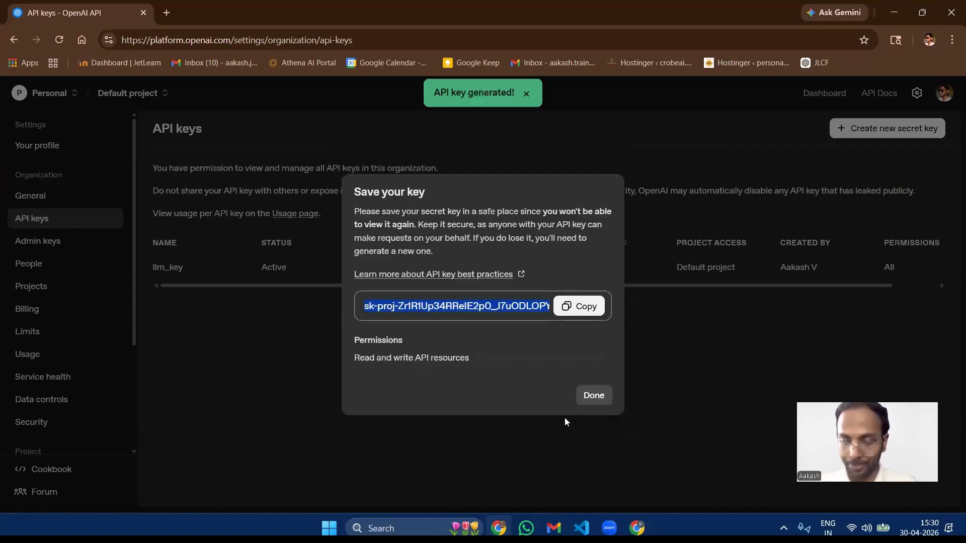
Step: Examine the beginning, middle and end of the newly generated secret key
click(490, 306)
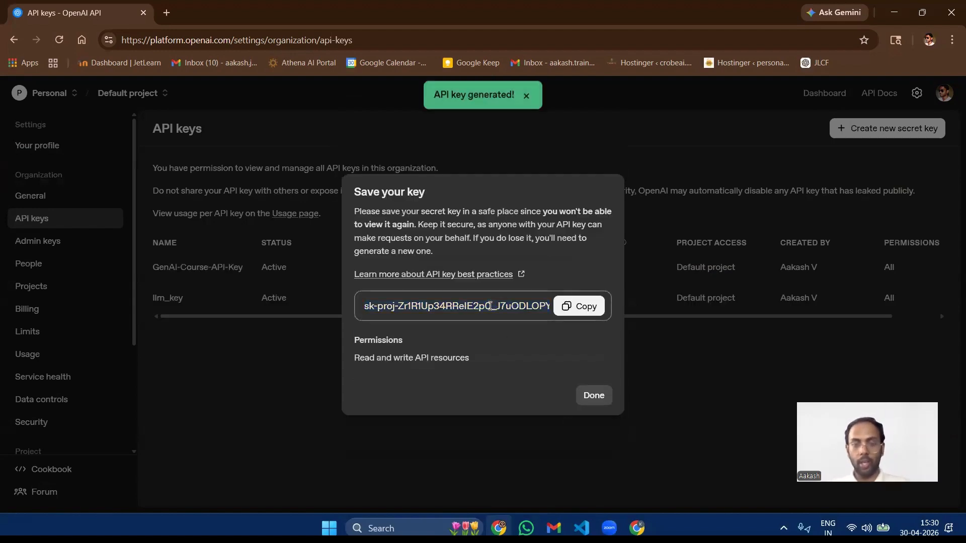
click(578, 308)
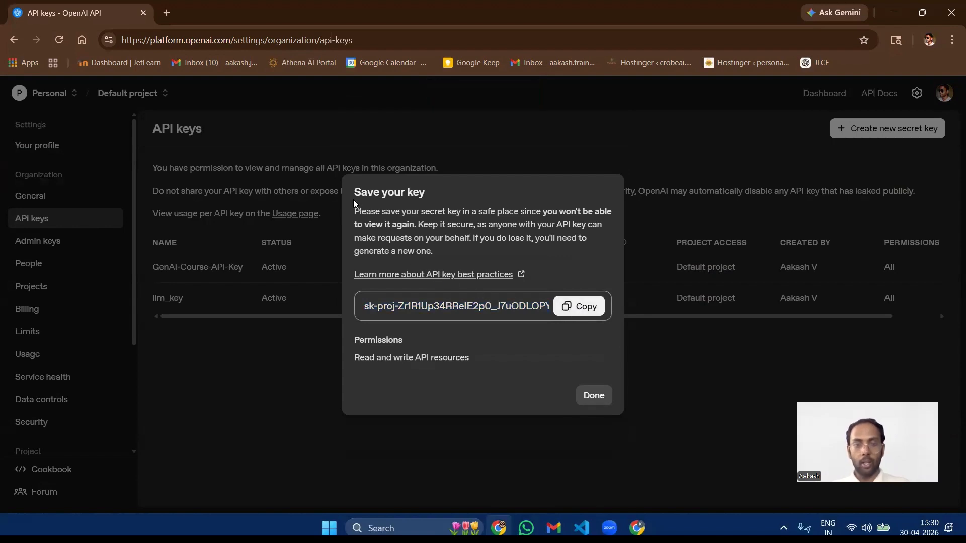
drag(423, 305, 356, 306)
click(456, 307)
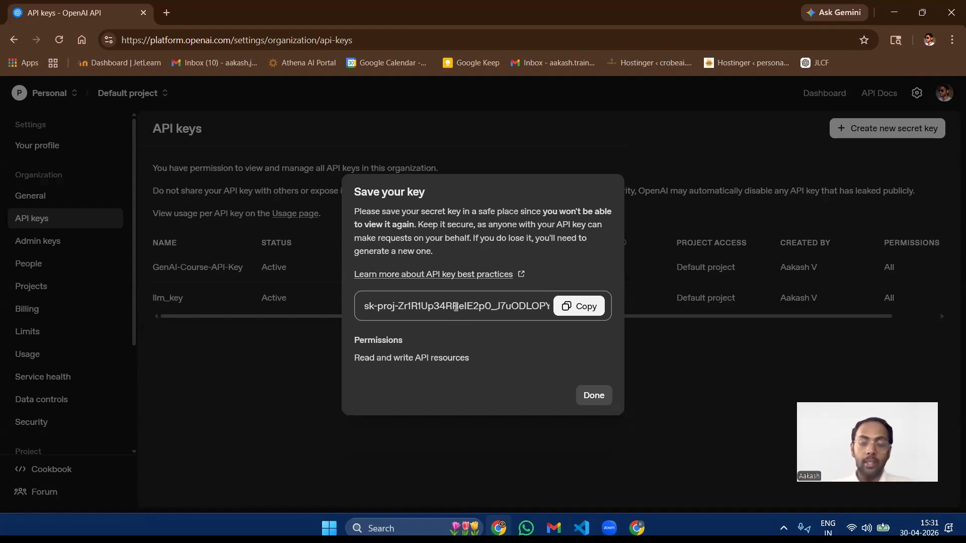
drag(464, 307, 510, 307)
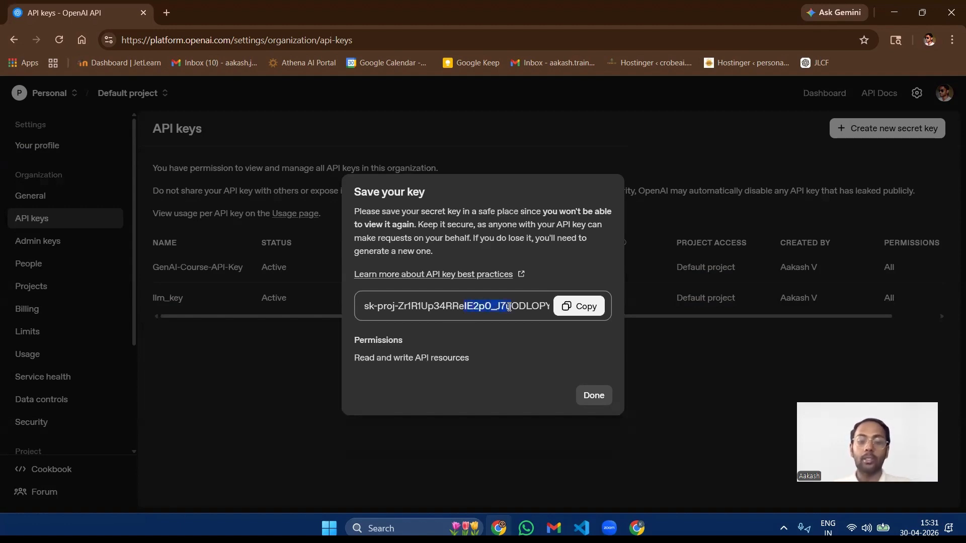
click(510, 306)
drag(362, 306, 597, 314)
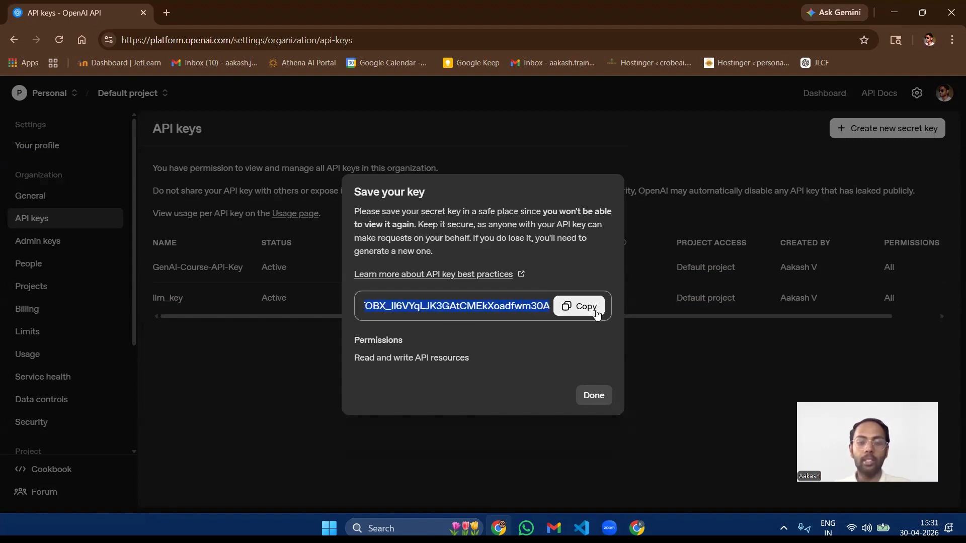
click(539, 306)
drag(532, 306, 550, 304)
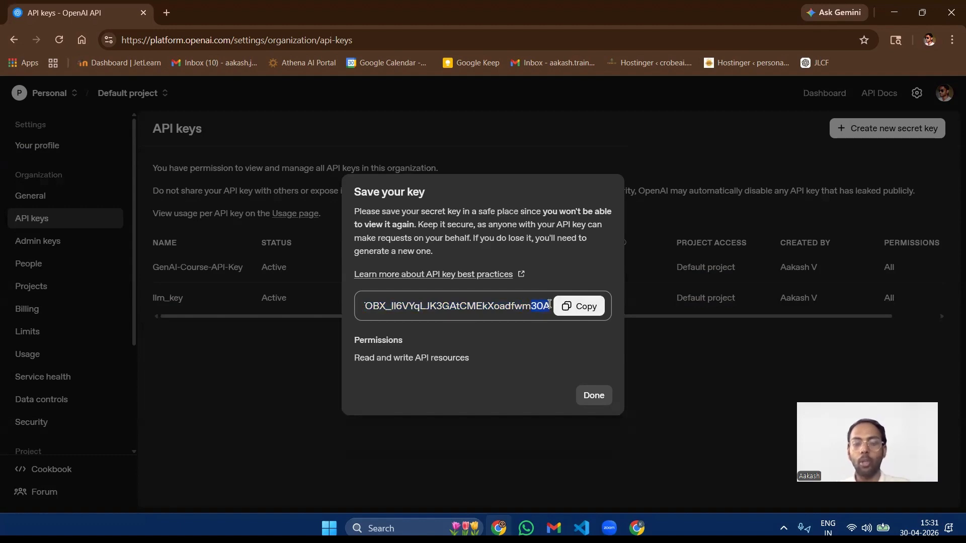
click(504, 305)
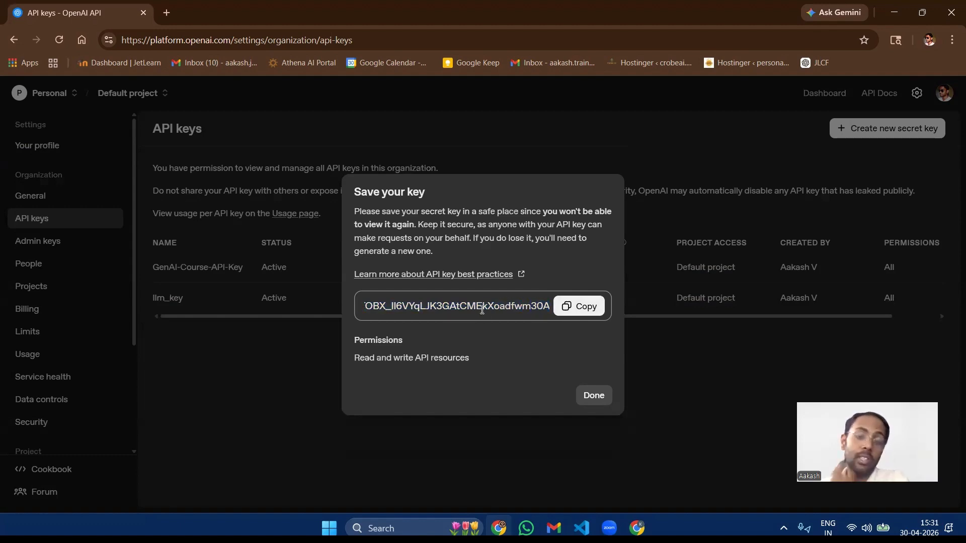
drag(437, 306, 488, 310)
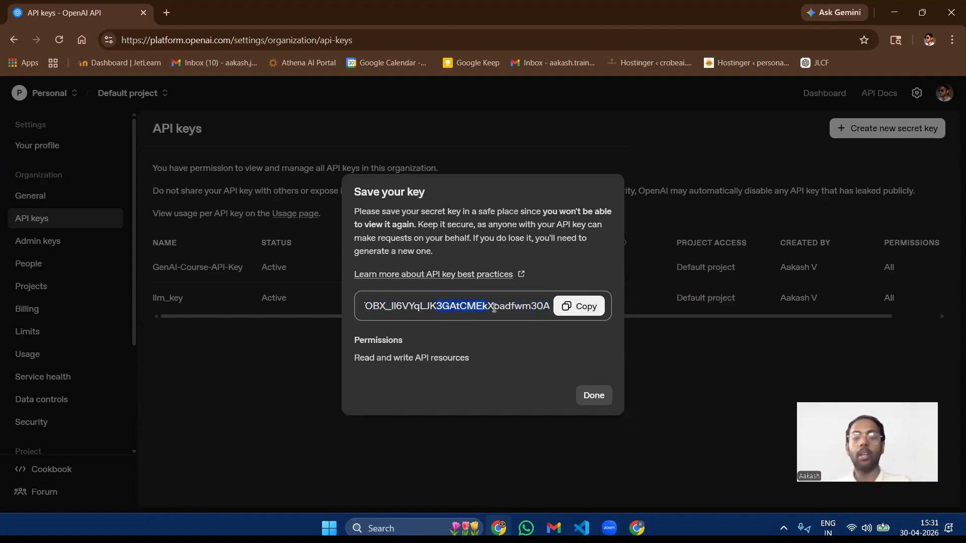
click(494, 308)
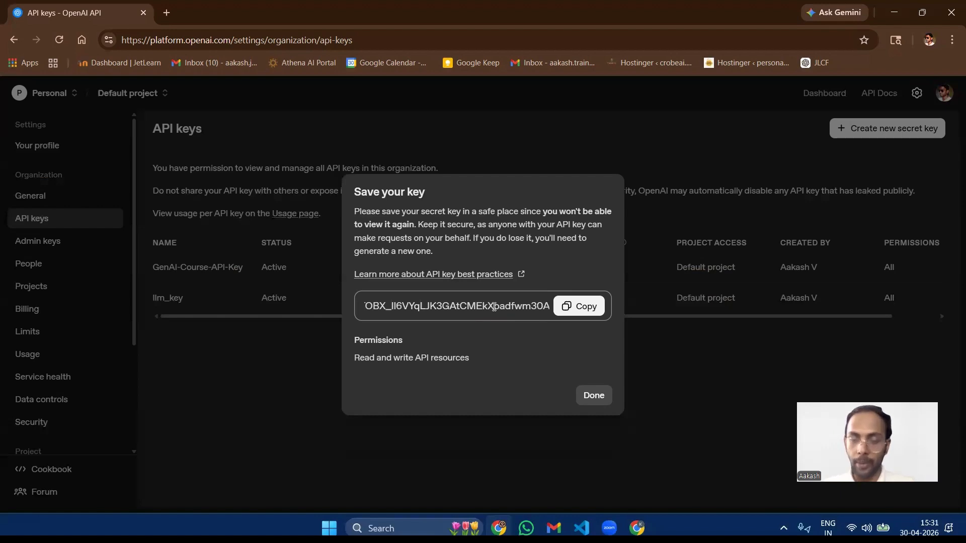
Step: Copy the full secret key and switch to the LLM_Enginerring project in Visual Studio Code
click(581, 307)
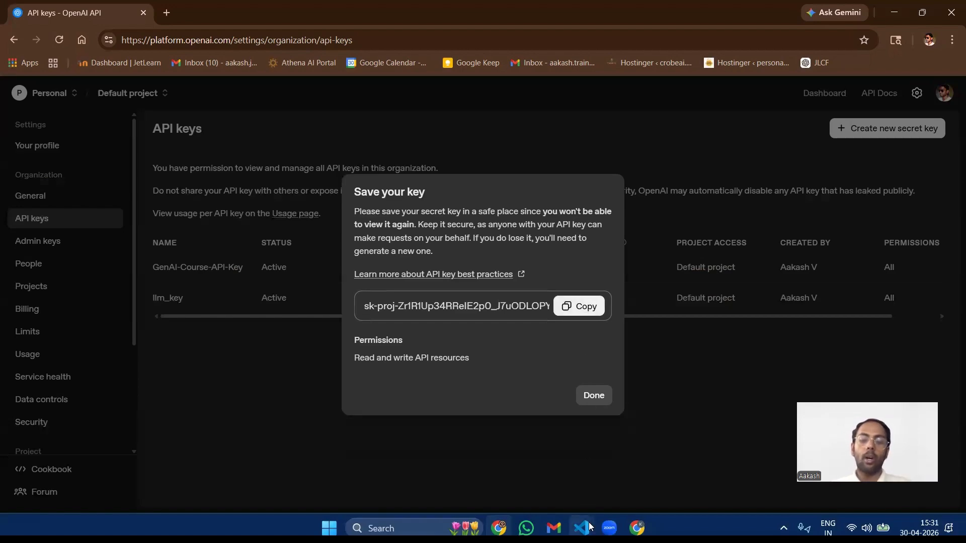
mouse_move(582, 527)
click(615, 485)
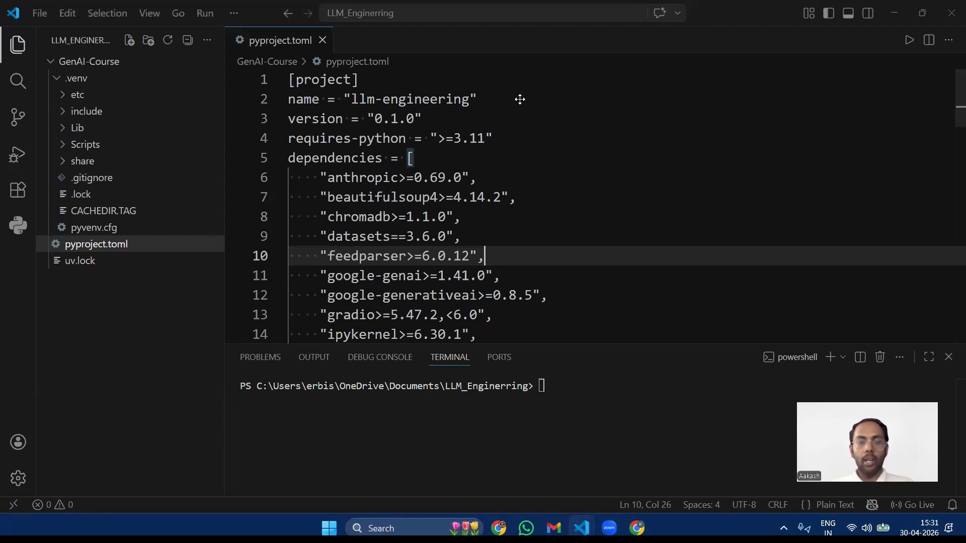
Step: Close pyproject.toml and collapse the .venv folder, keeping the GenAI-Course folder expanded
click(323, 41)
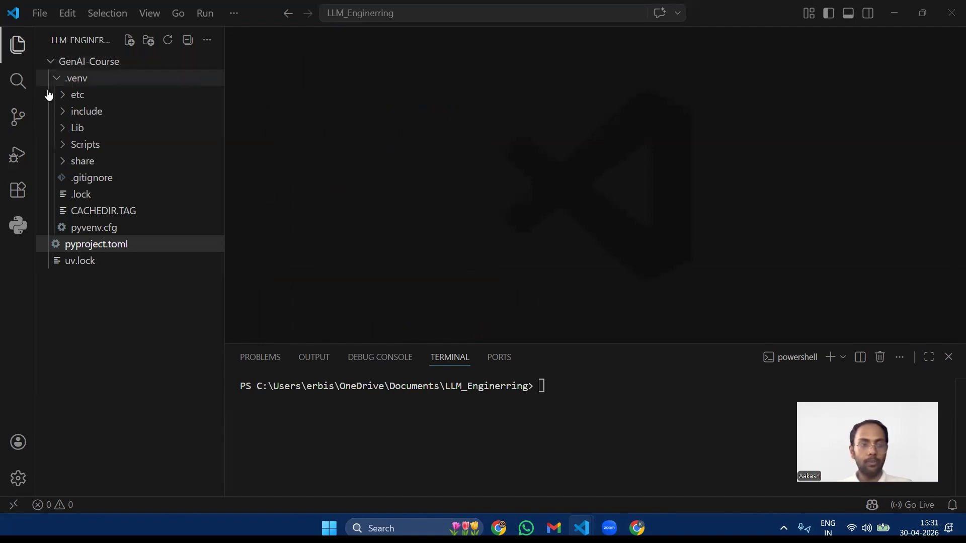
click(58, 79)
right_click(75, 61)
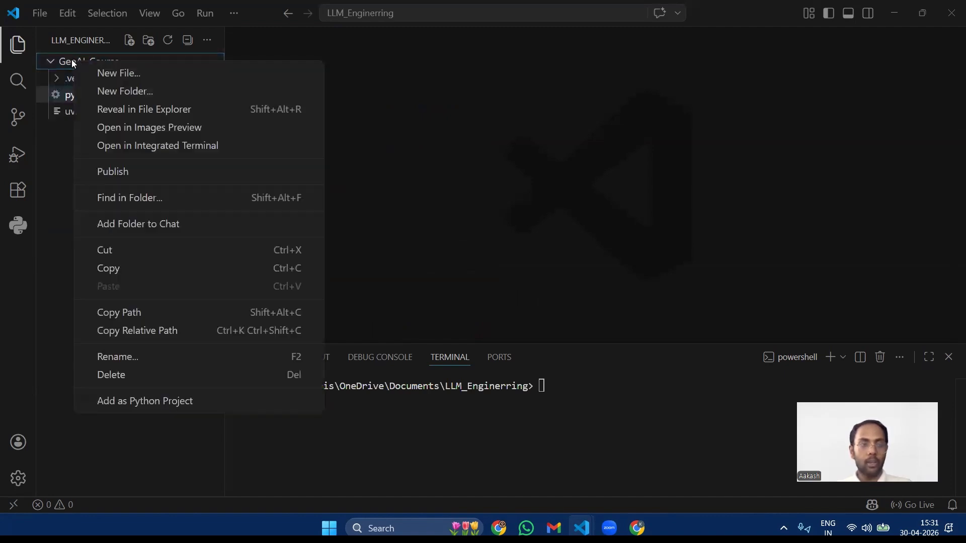
key(Escape)
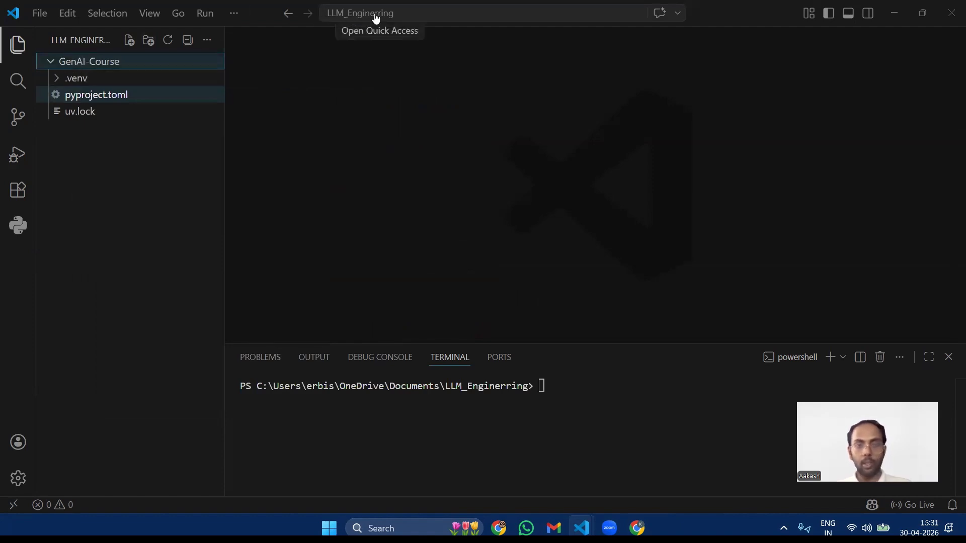
click(52, 65)
click(51, 64)
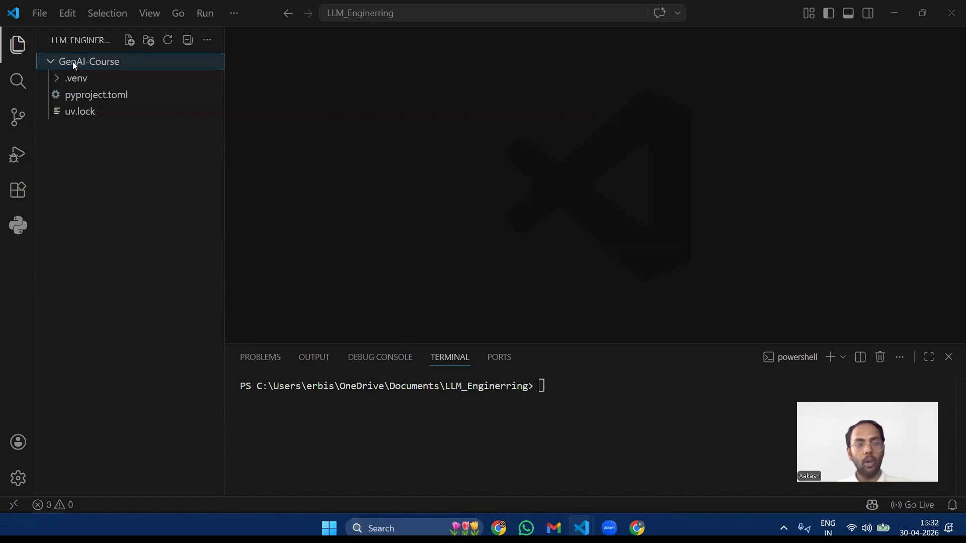
Step: Create a new file named .env in the GenAI-Course folder
right_click(73, 63)
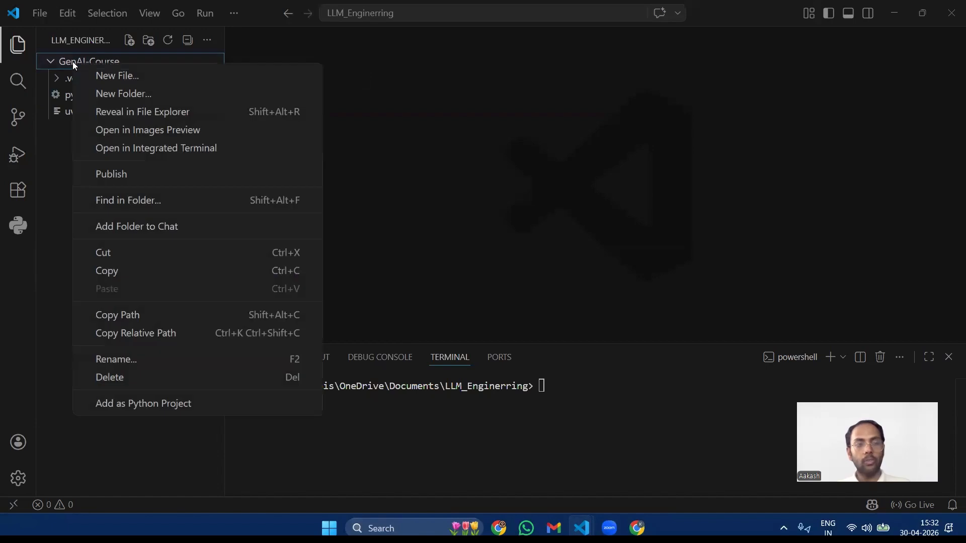
click(107, 75)
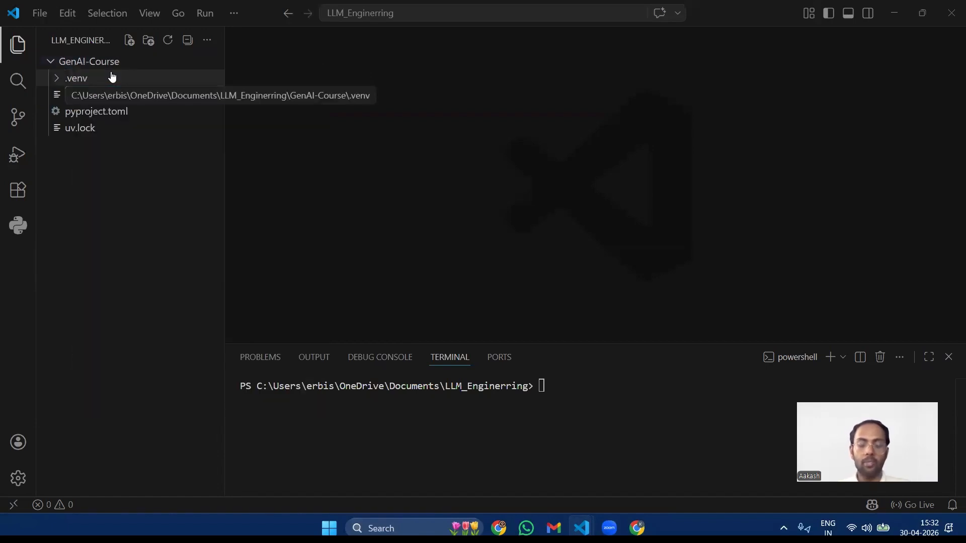
text(.env)
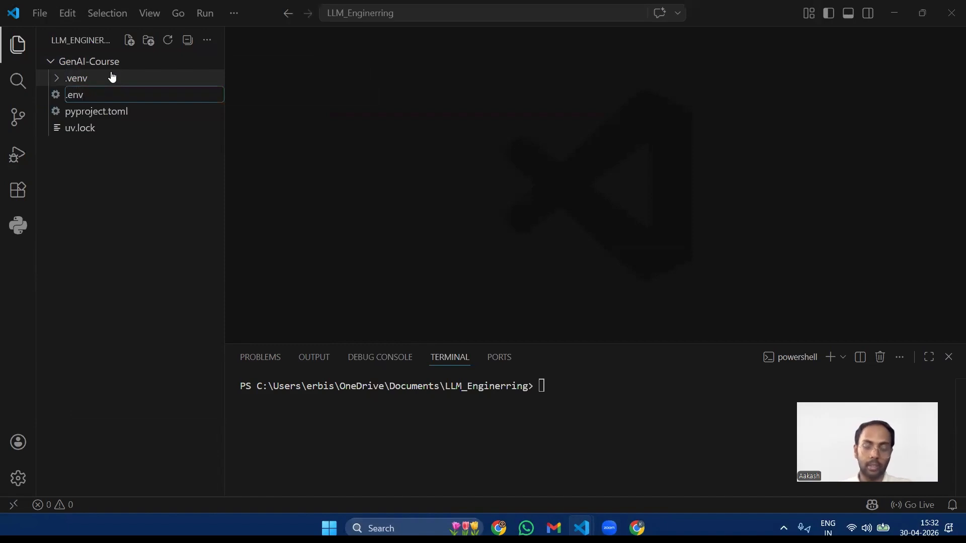
key(Return)
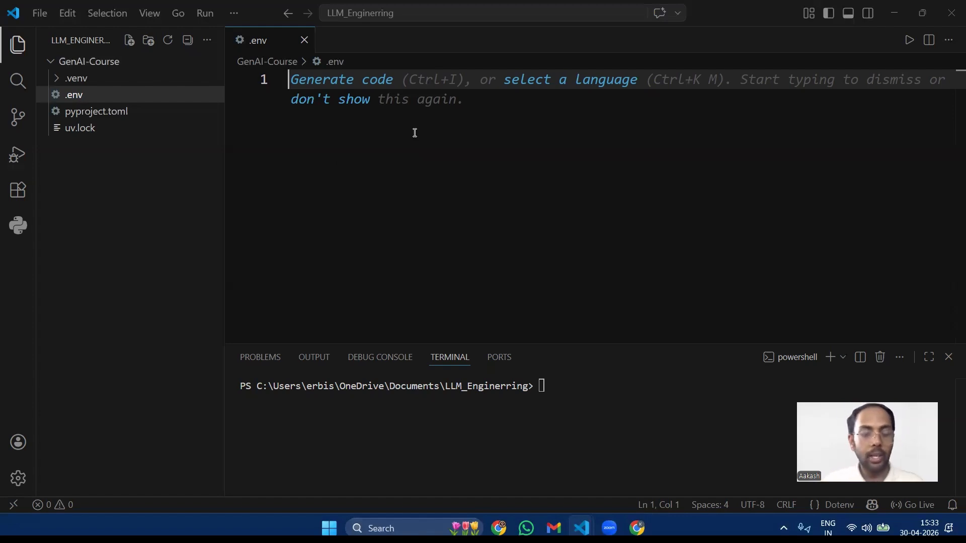
Step: Start the first line of the .env file with OPENAI_API_KEY=
text(O)
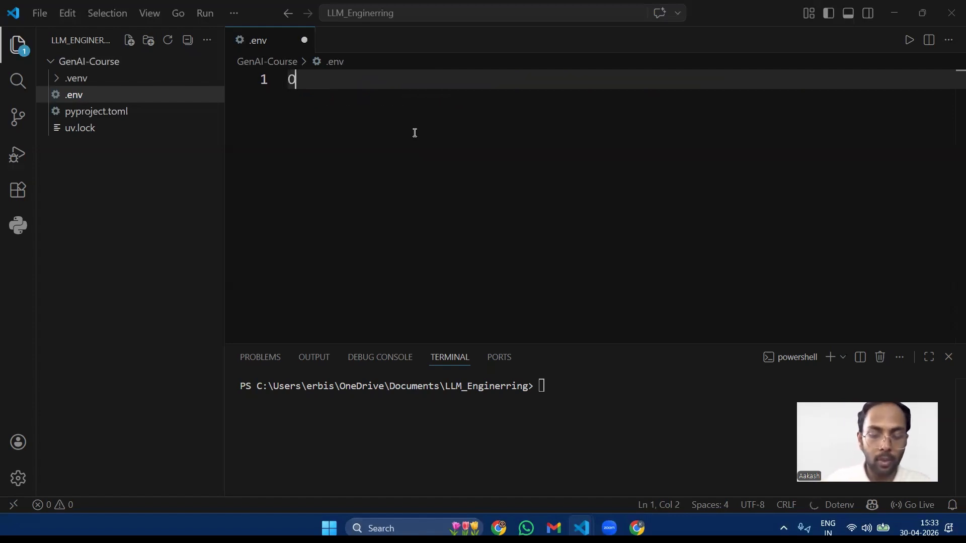
text(PENA)
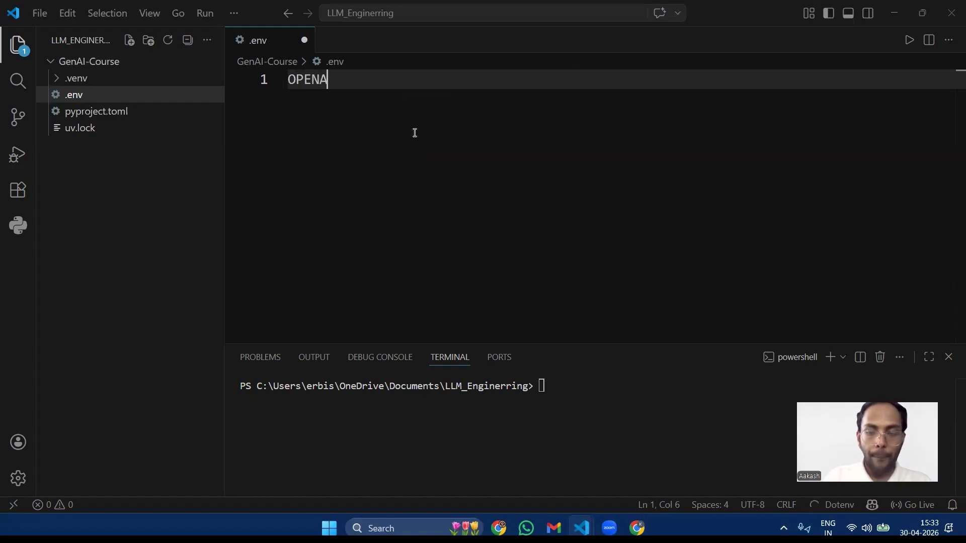
text(I)
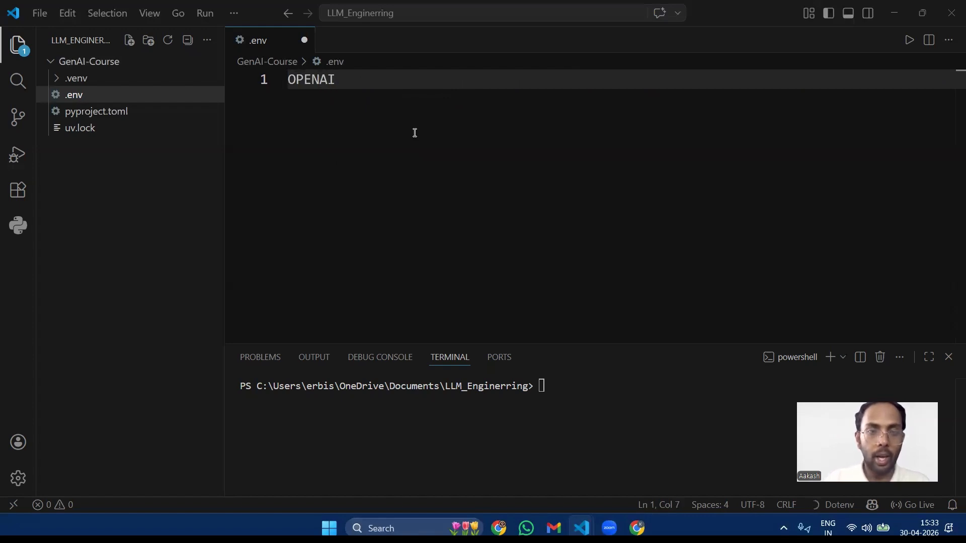
text(_API)
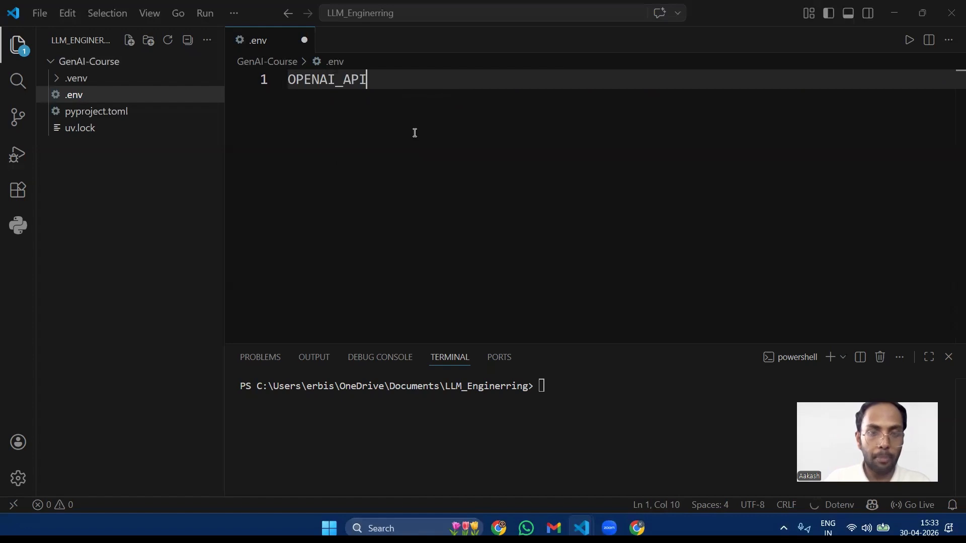
text(_KEY)
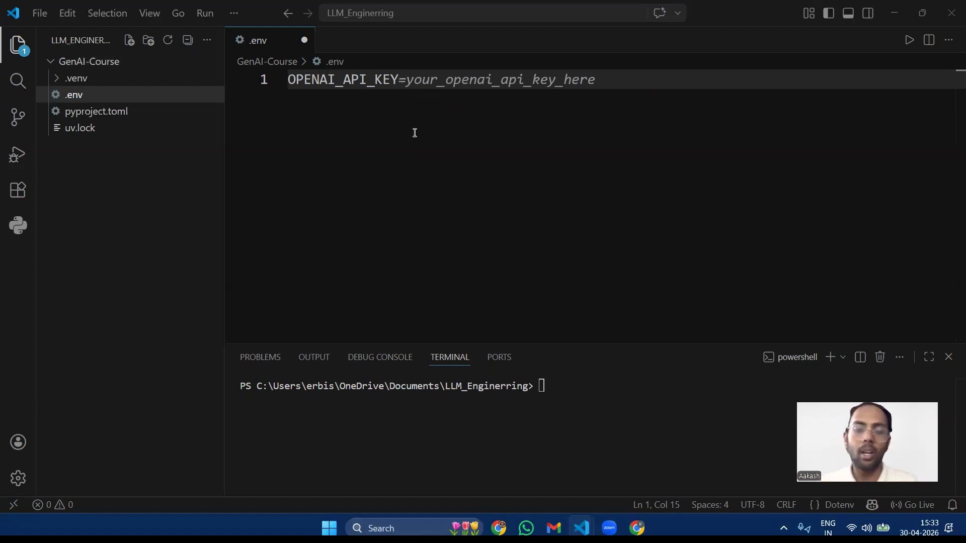
text(=)
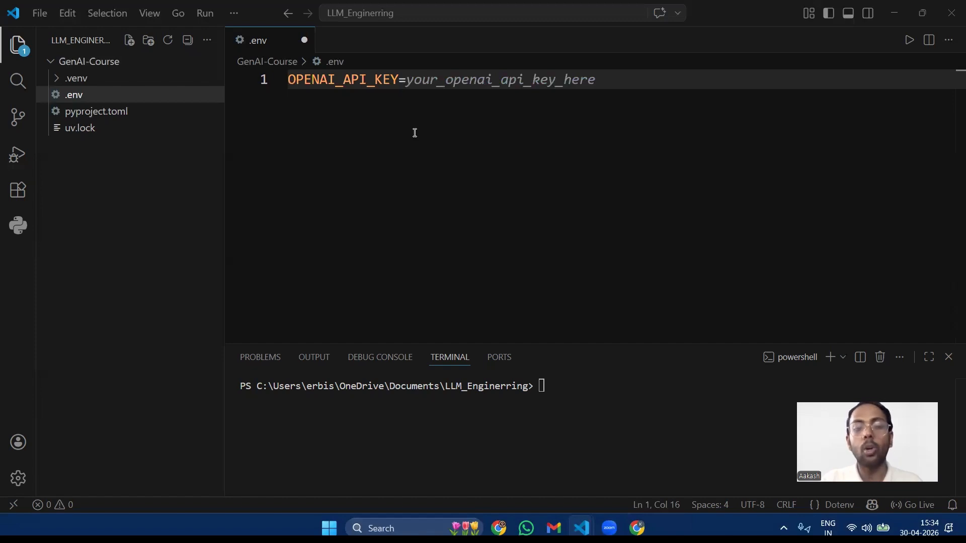
Step: Copy the secret key again from the OpenAI page and paste the API key as the OPENAI_API_KEY value in .env
key(ctrl+v)
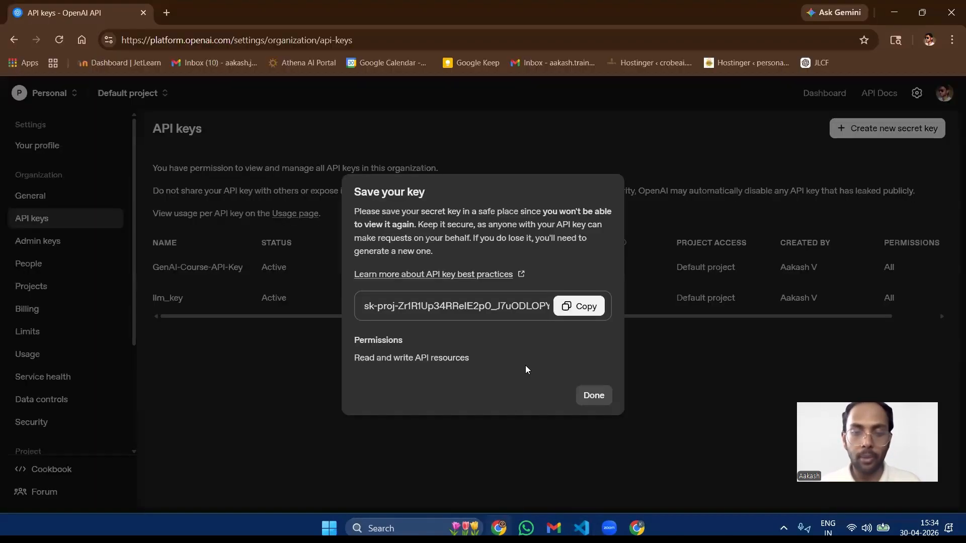
click(498, 527)
click(574, 307)
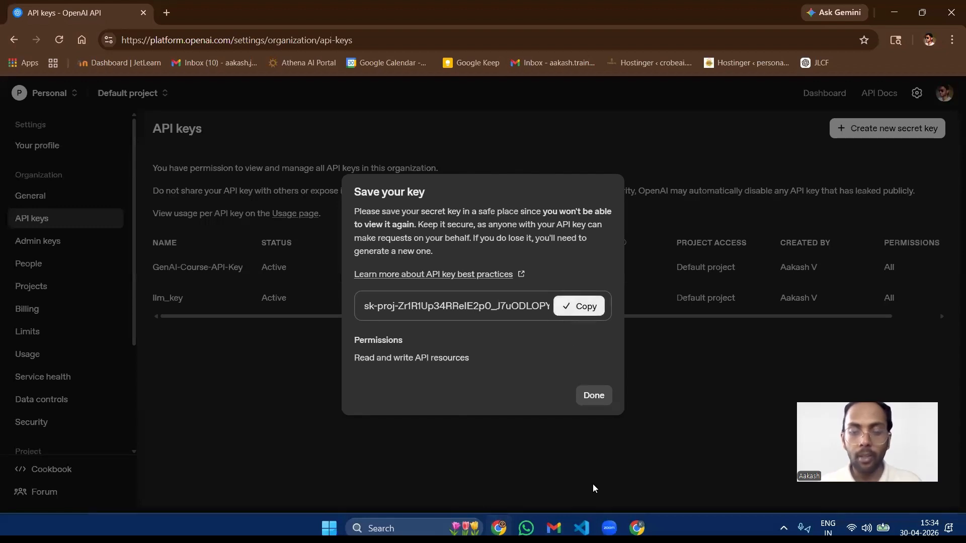
mouse_move(581, 528)
click(622, 486)
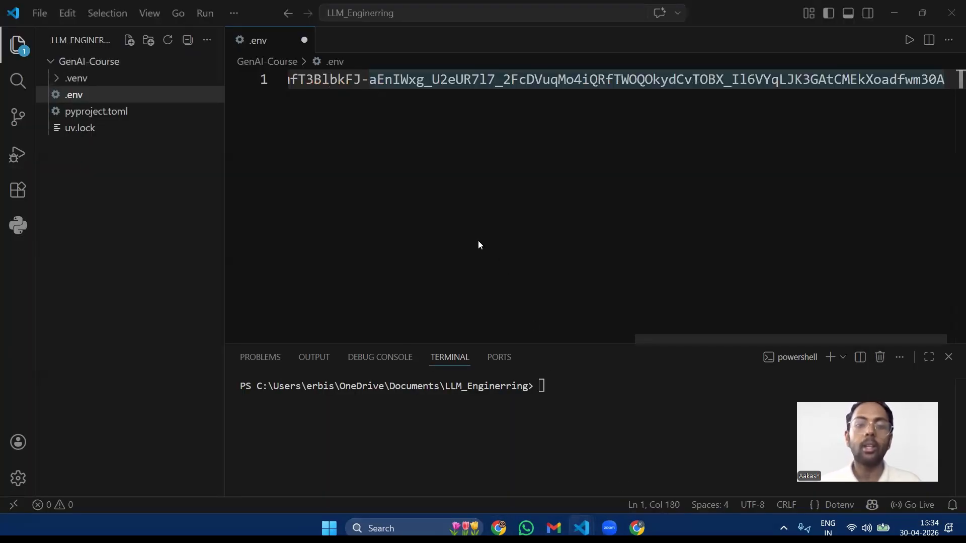
Step: Save the .env file with the pasted API key line
click(405, 85)
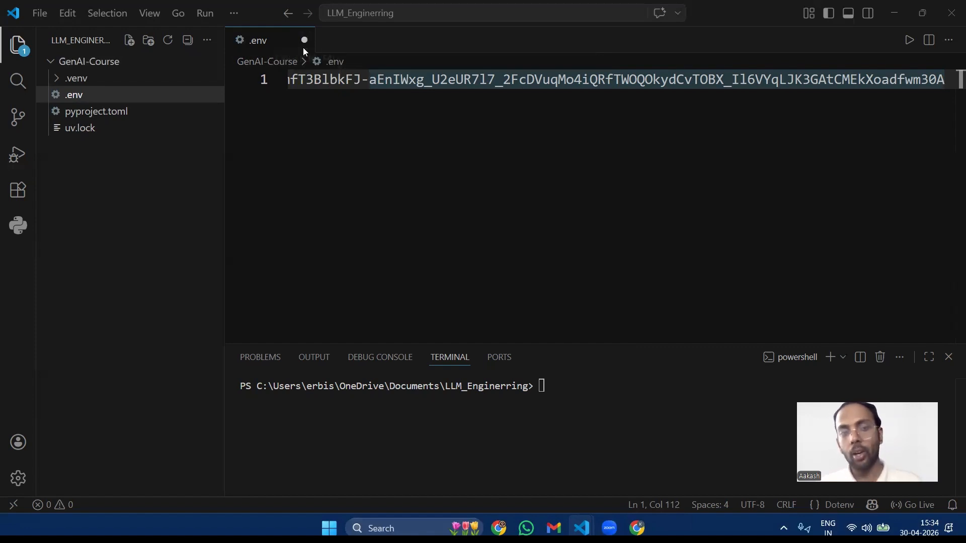
click(372, 93)
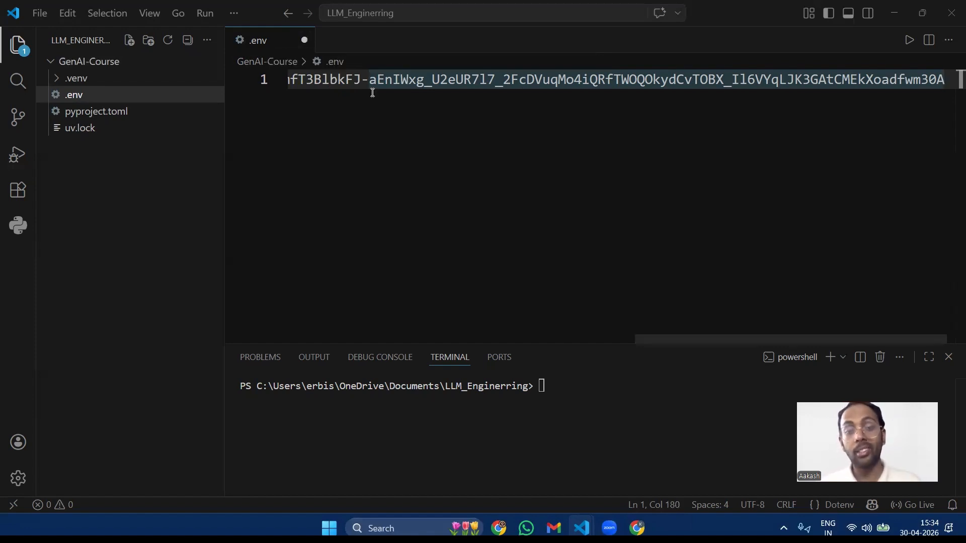
click(355, 84)
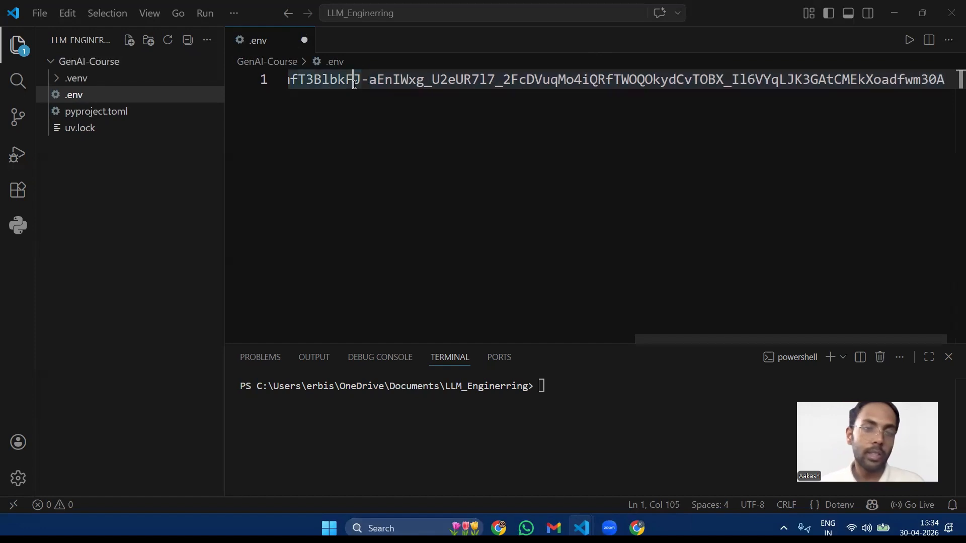
key(ctrl+s)
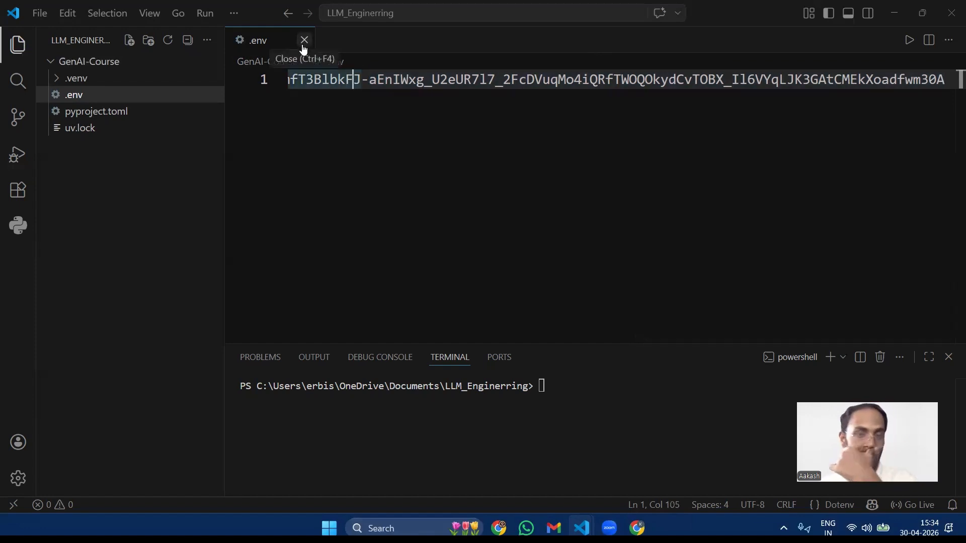
Step: Go back to the start of the .env line and highlight the key value, followed by the variable name OPENAI_API_KEY
drag(369, 80, 251, 77)
click(411, 84)
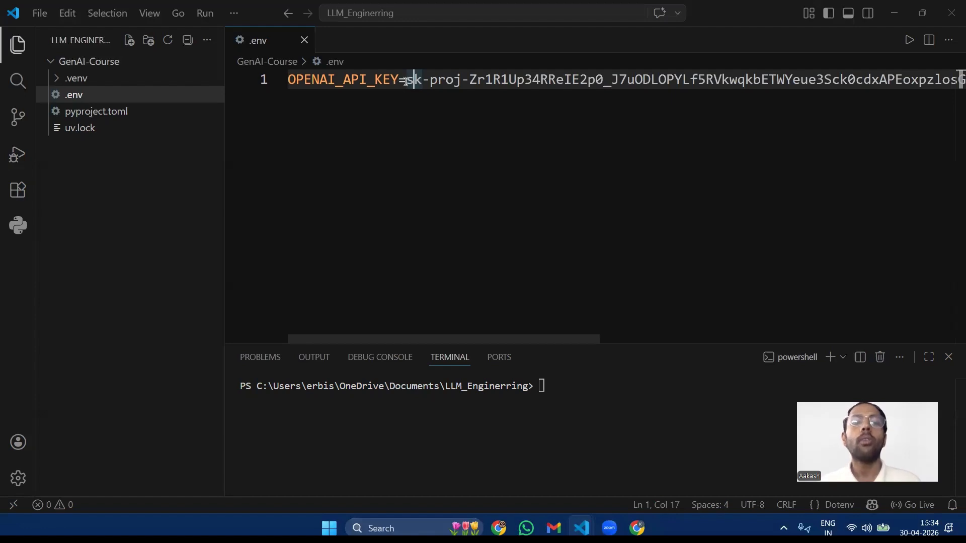
drag(410, 81, 841, 83)
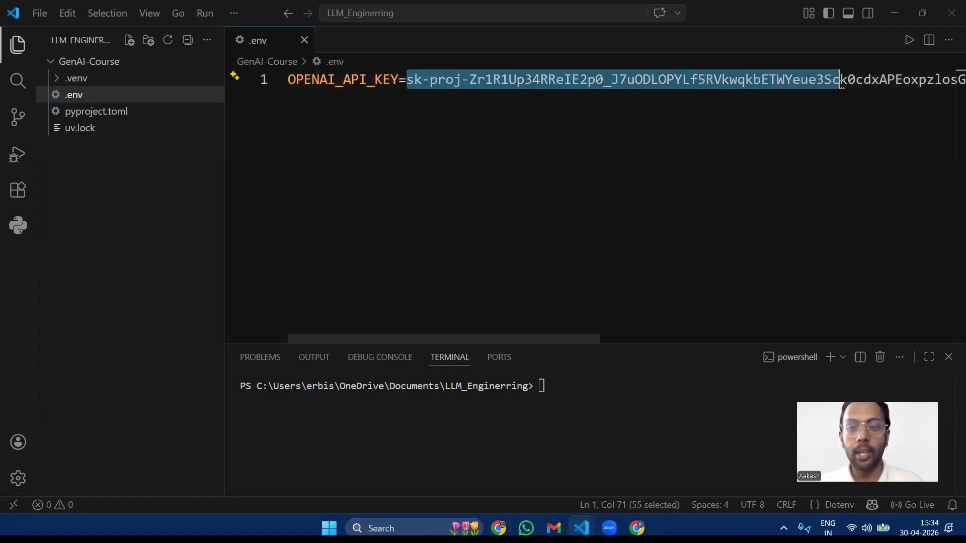
click(395, 78)
drag(396, 78, 288, 78)
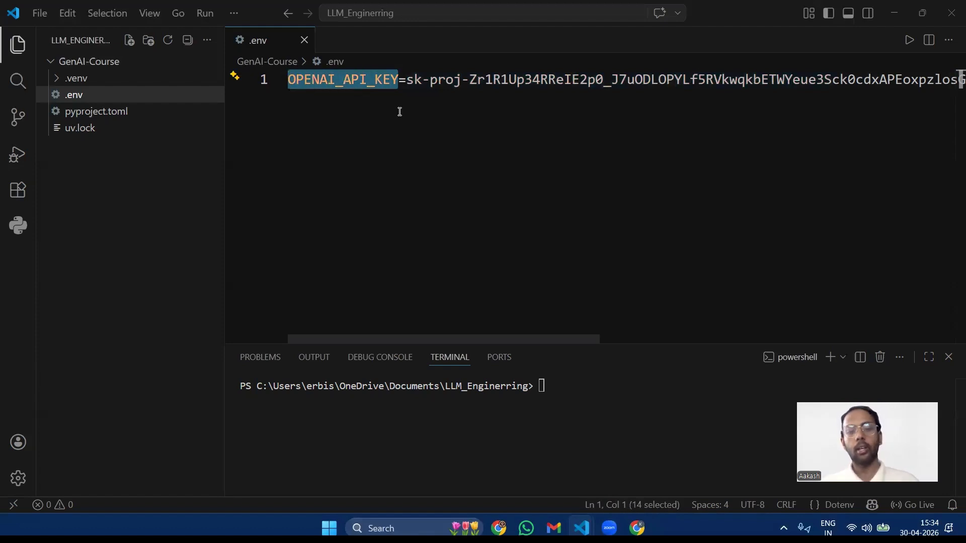
Step: Try an opening double quotation mark before the API key value in .env, remove it and save the file
key(shift+End)
scroll(383, 96, left, 10)
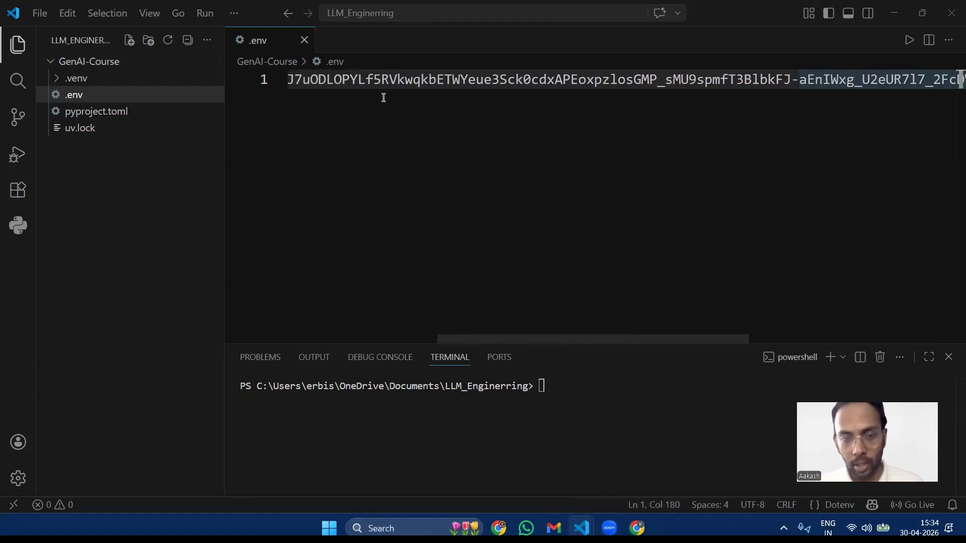
scroll(382, 98, left, 2)
click(408, 81)
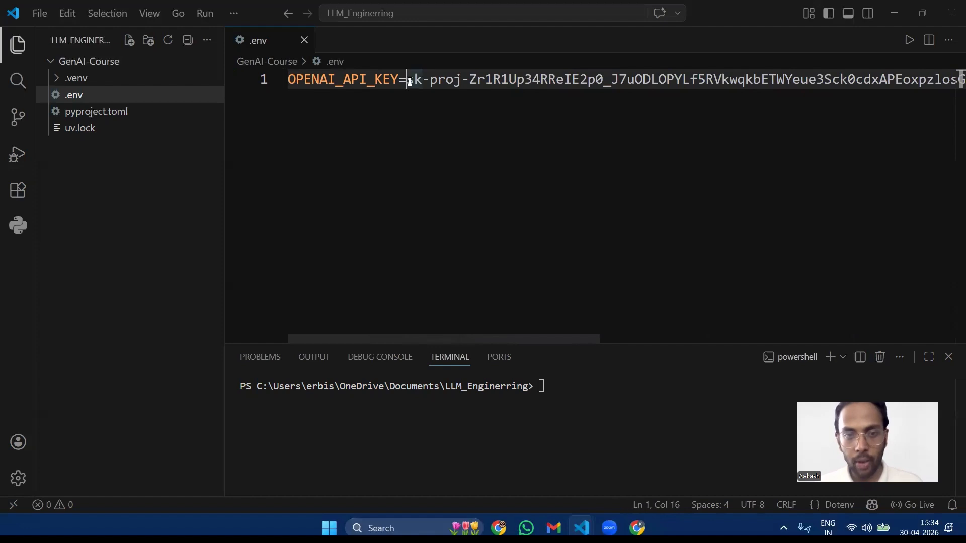
text(")
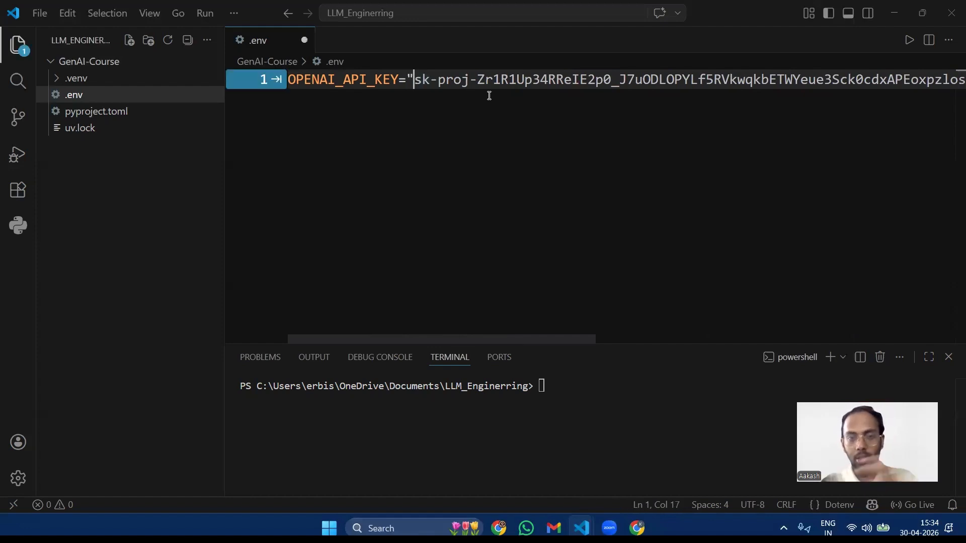
key(BackSpace)
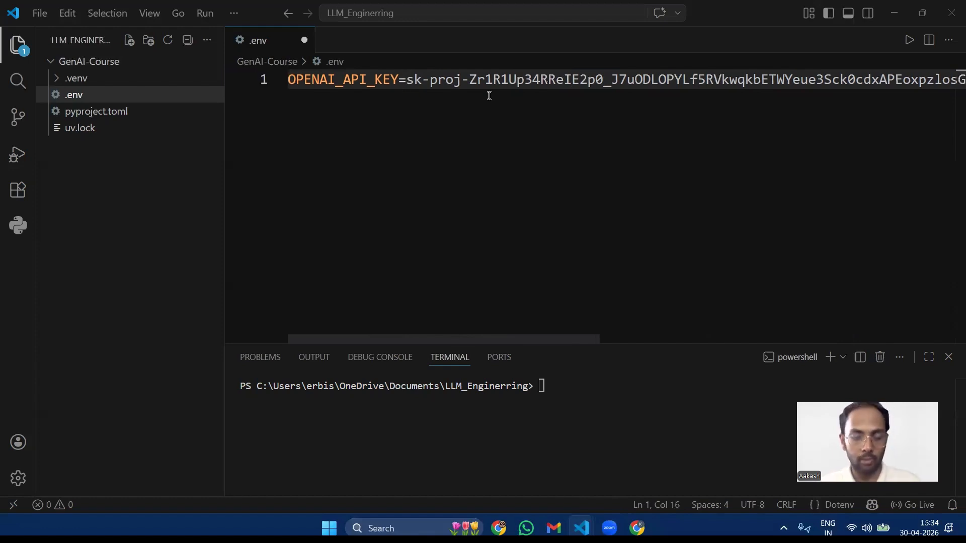
key(ctrl+s)
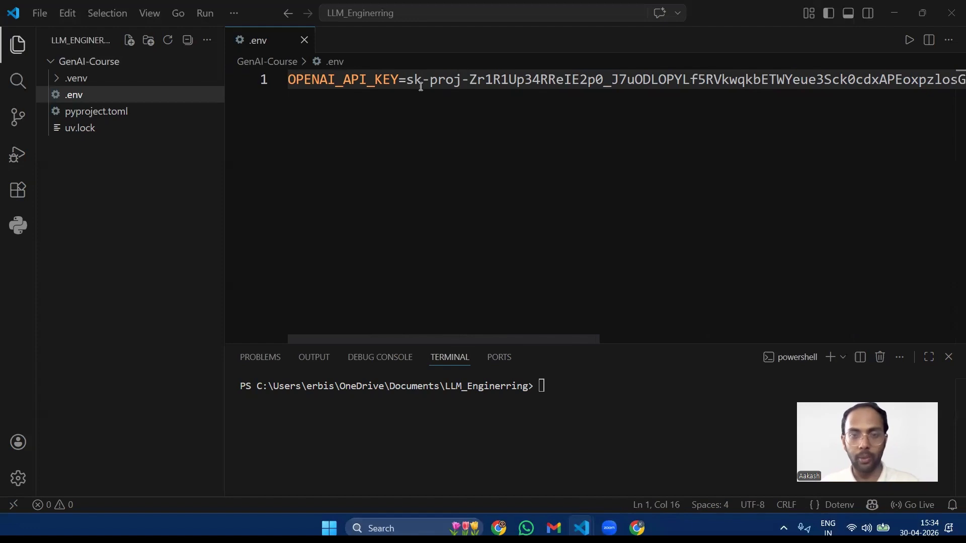
drag(350, 80, 656, 84)
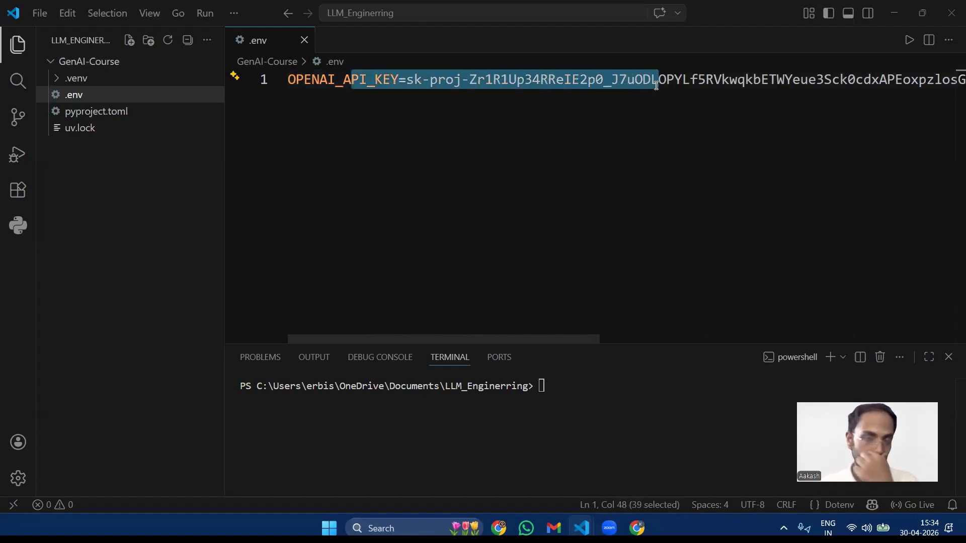
click(583, 110)
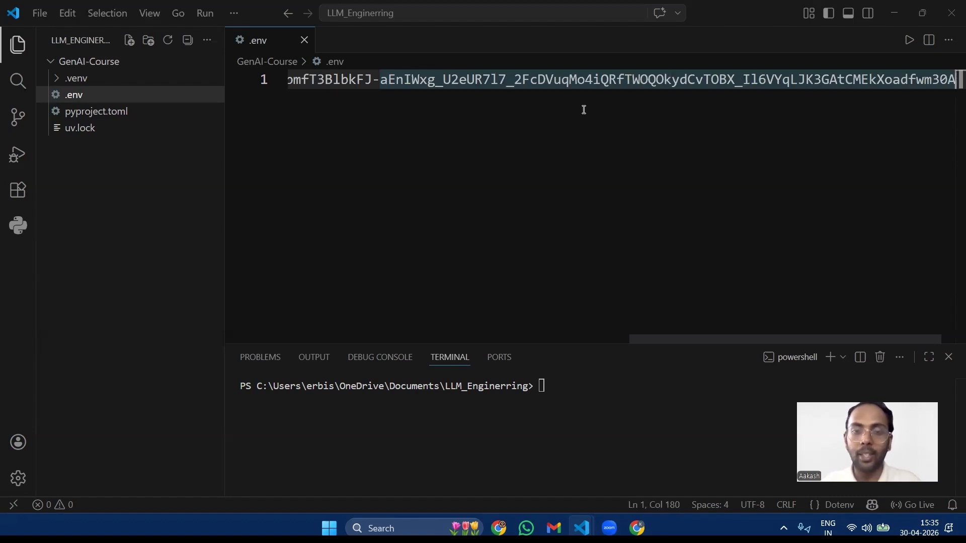
click(552, 80)
scroll(551, 81, left, 10)
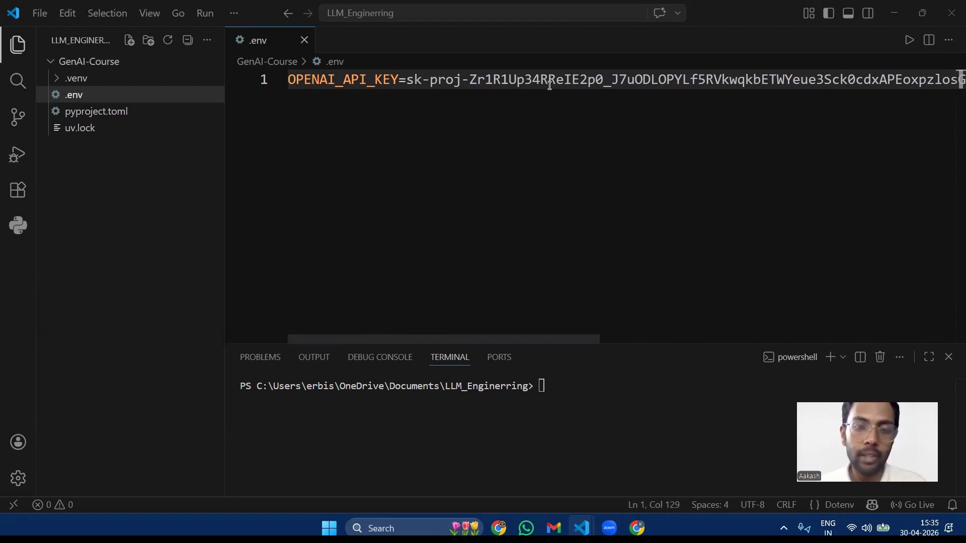
click(618, 407)
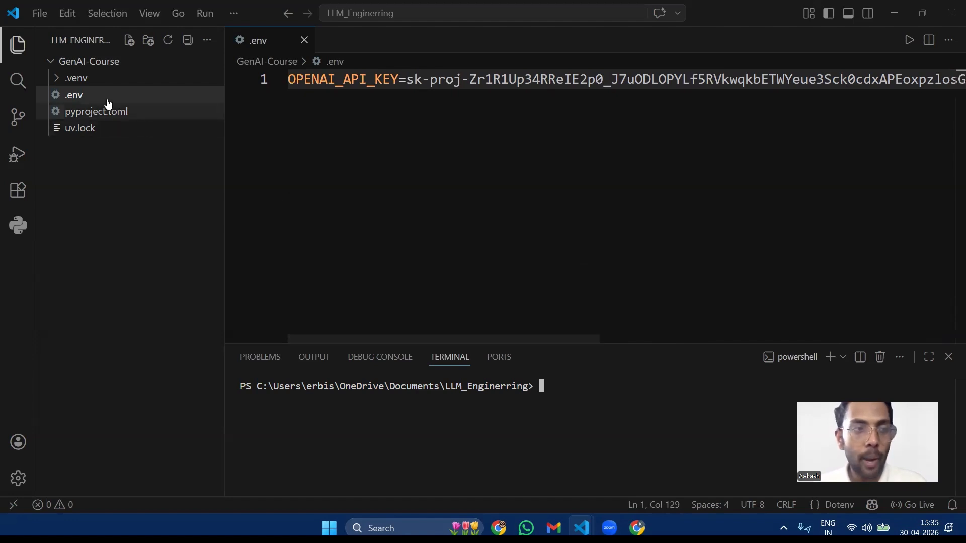
Step: Expand the .venv folder in the project tree and open its .gitignore file
click(57, 80)
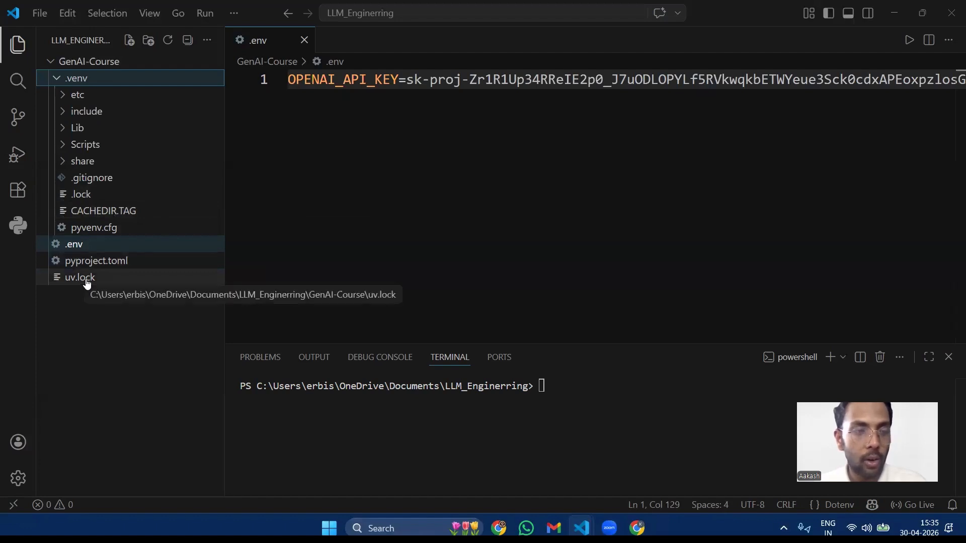
click(328, 123)
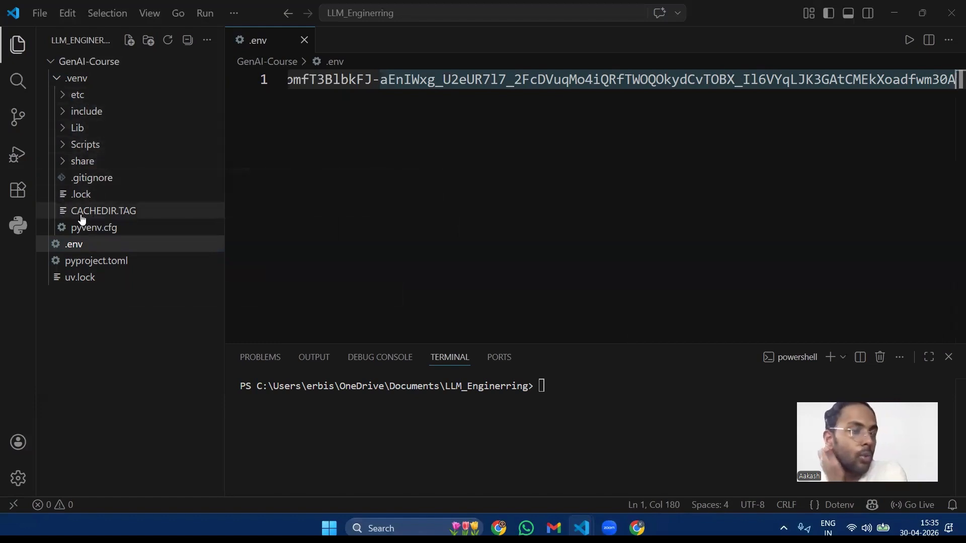
click(88, 182)
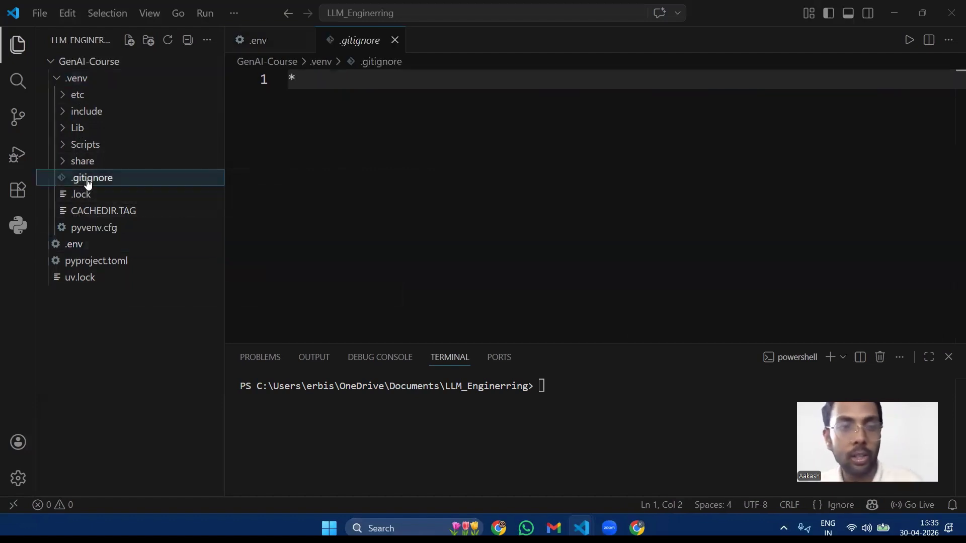
click(315, 82)
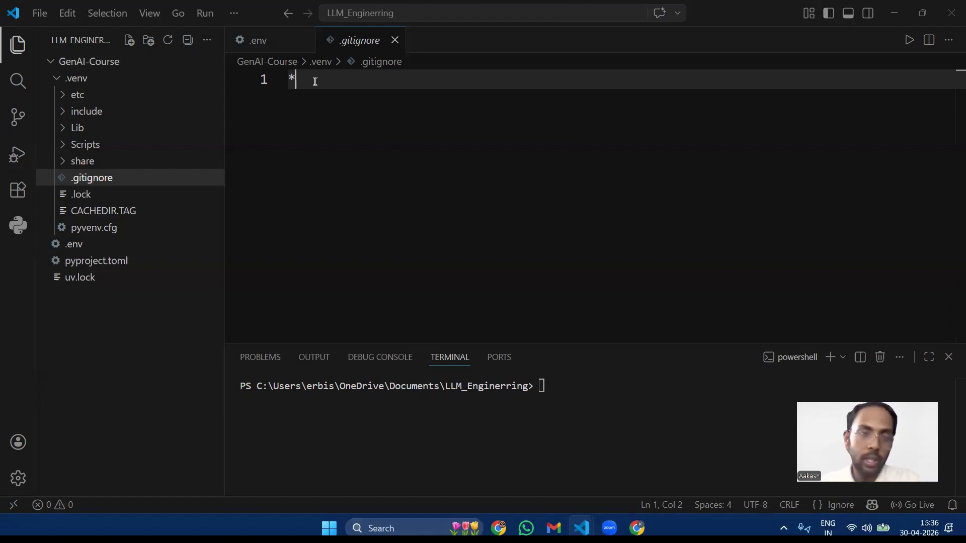
click(56, 80)
click(56, 80)
click(57, 80)
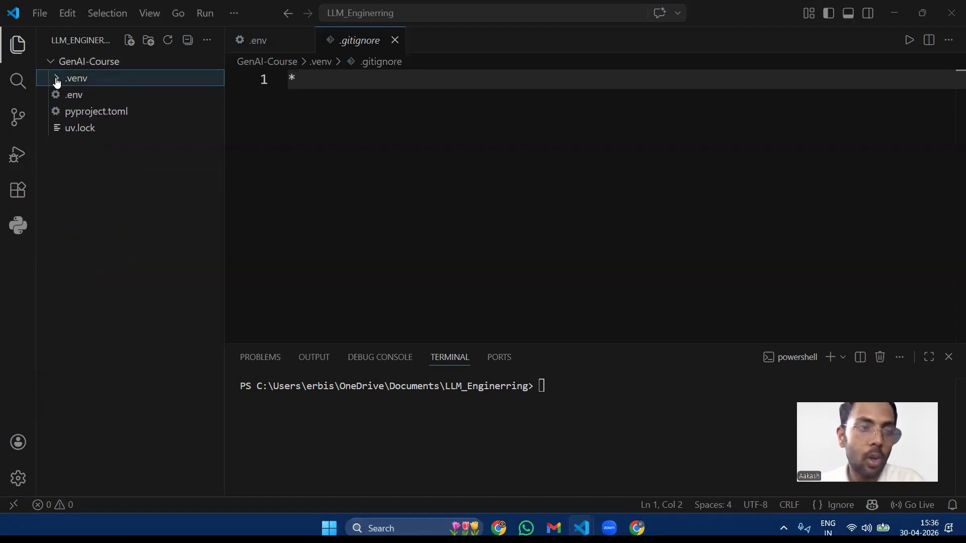
click(56, 79)
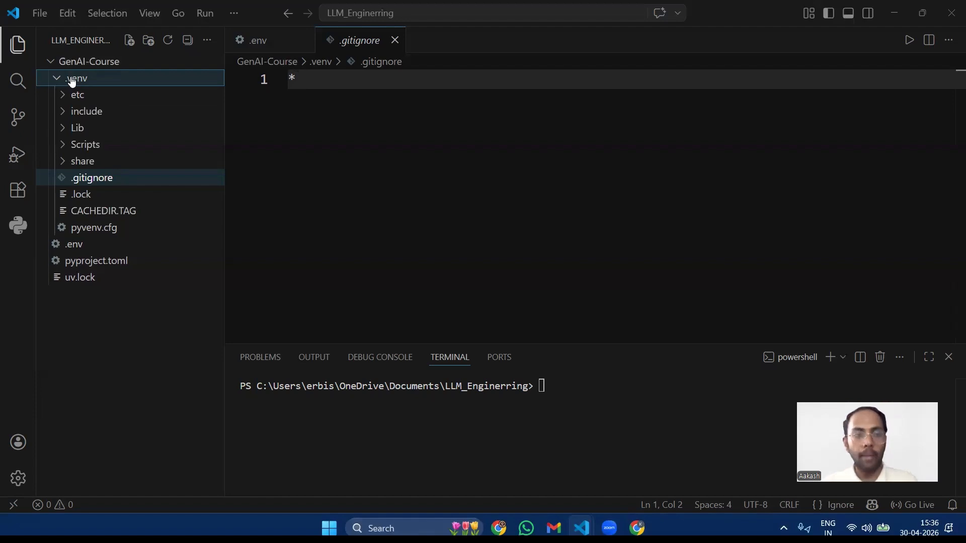
right_click(70, 78)
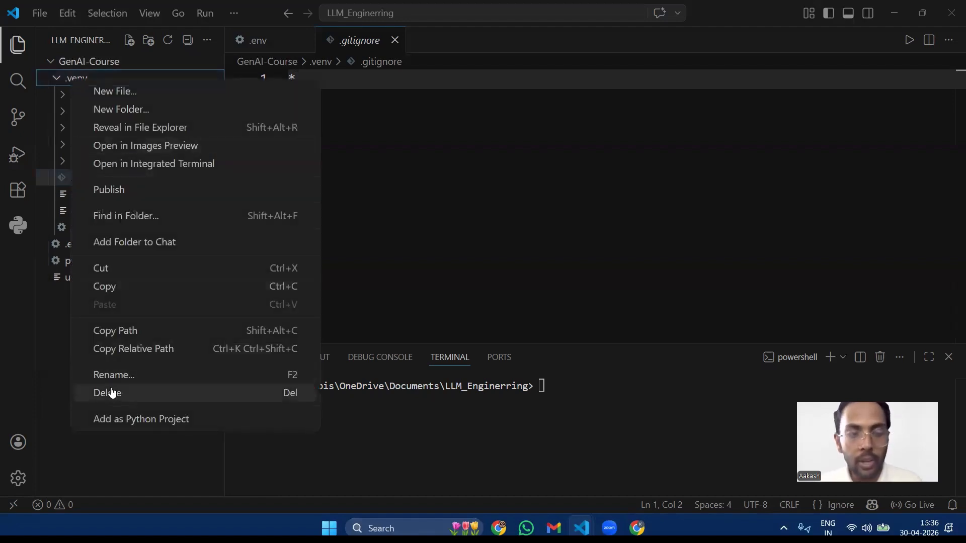
key(Escape)
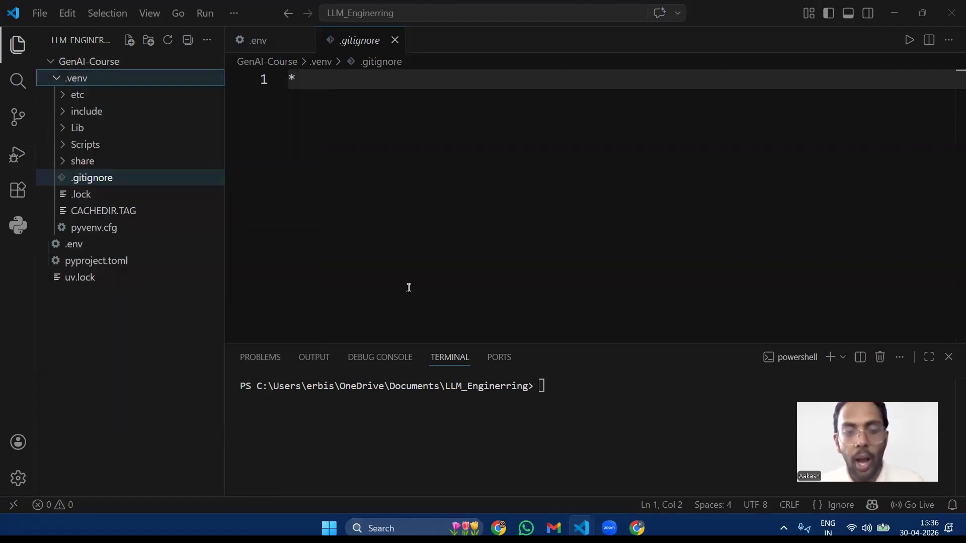
Step: Enter the command uv sync at the terminal prompt without running it
click(579, 400)
text(uv )
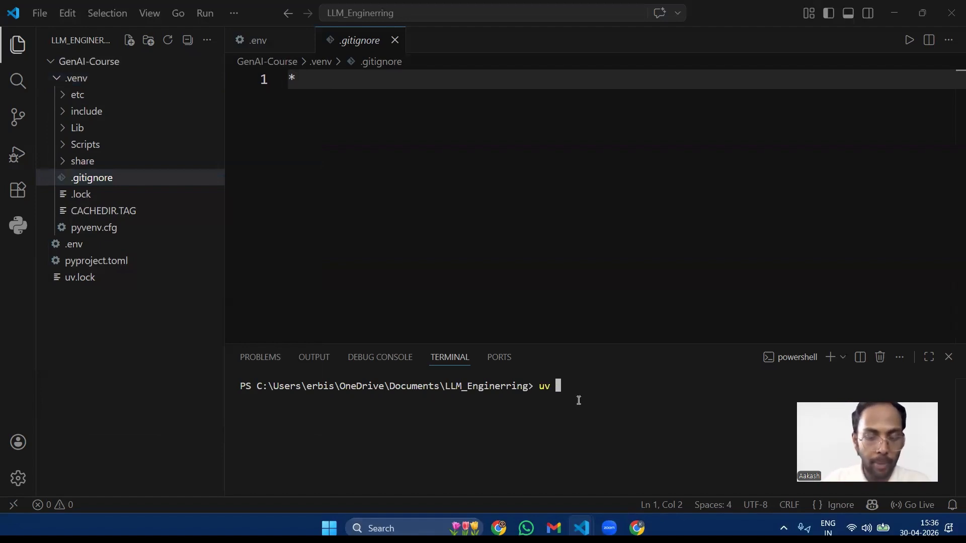
text(sy)
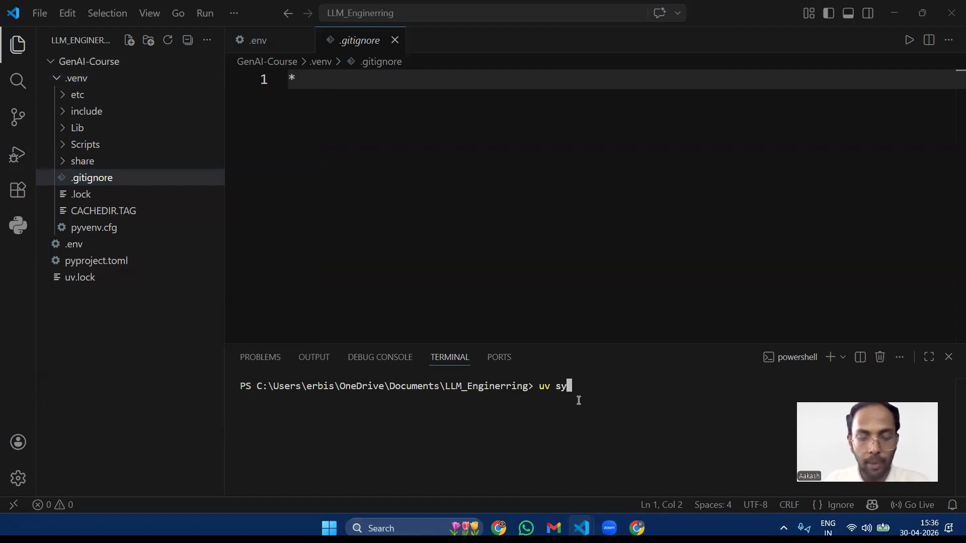
text(nc)
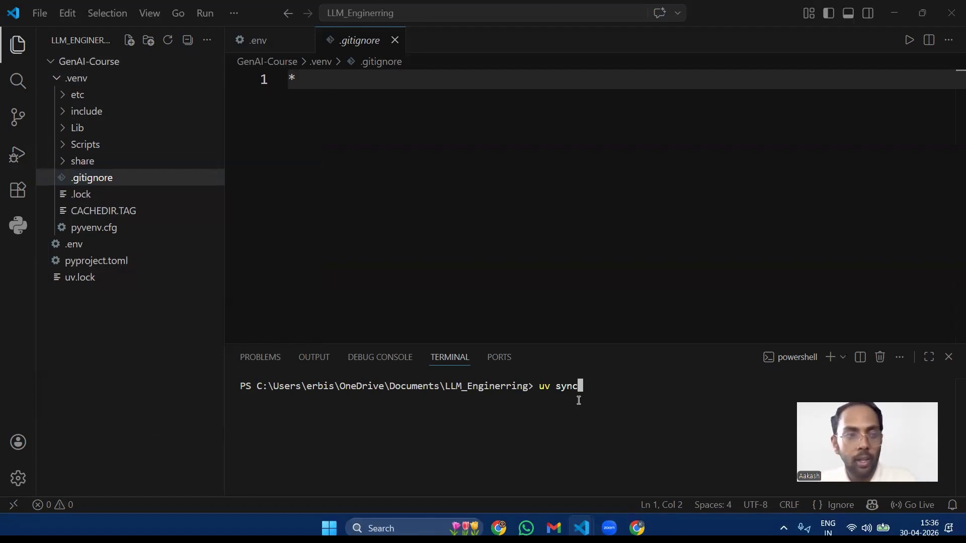
Step: Examine the .gitignore file inside the .venv folder, highlighting its * pattern
click(59, 79)
click(60, 80)
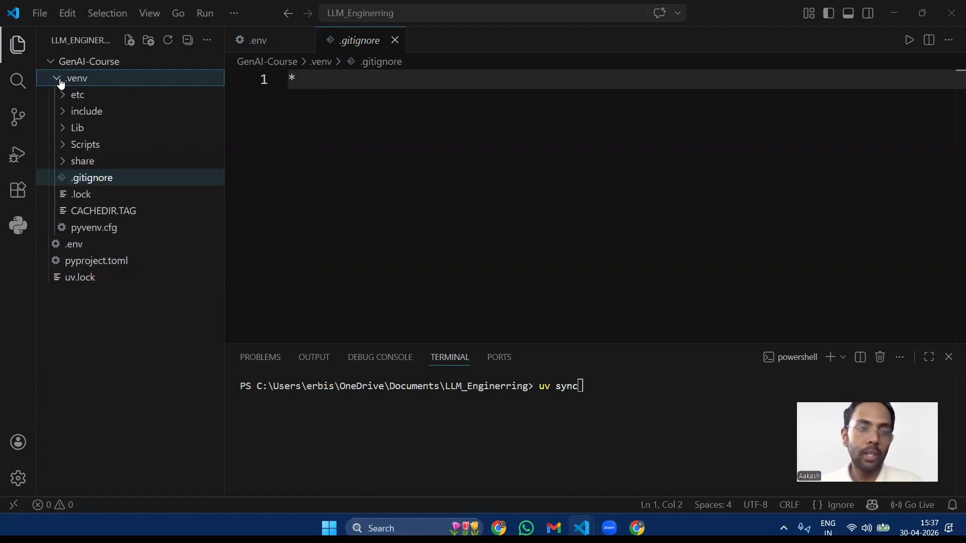
click(61, 81)
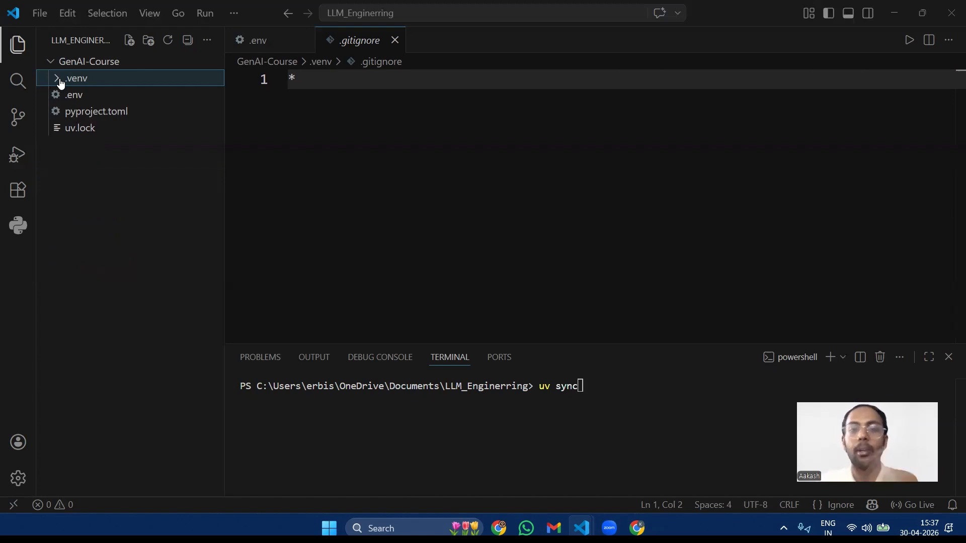
click(60, 80)
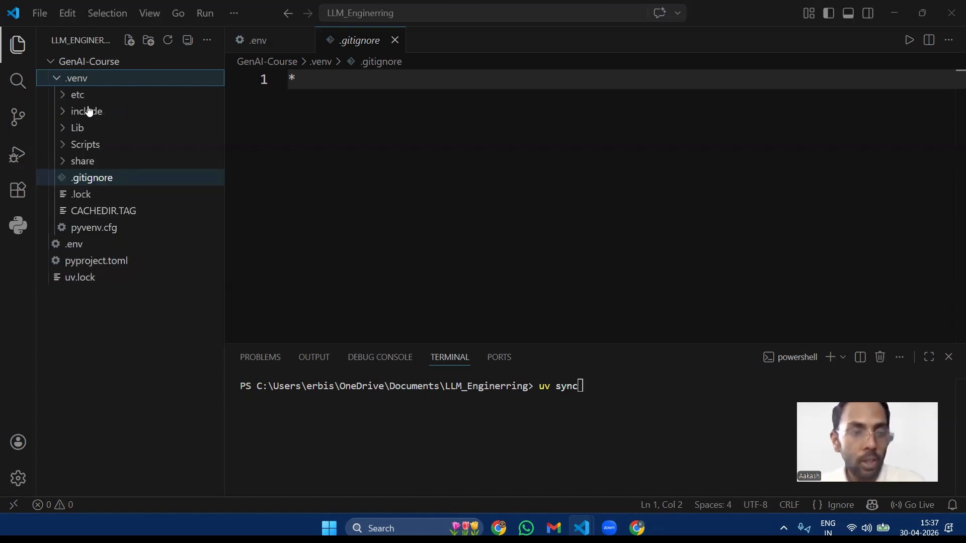
click(96, 181)
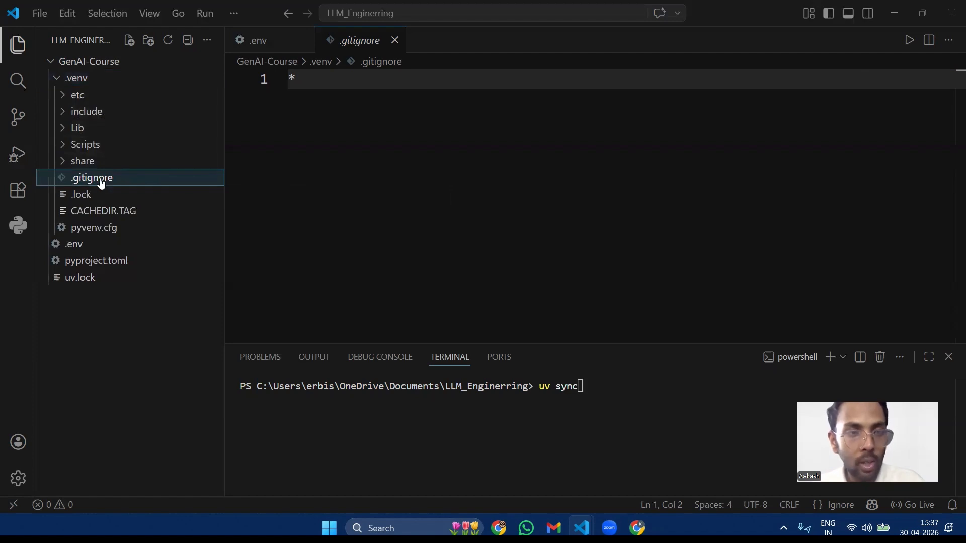
drag(305, 79, 289, 80)
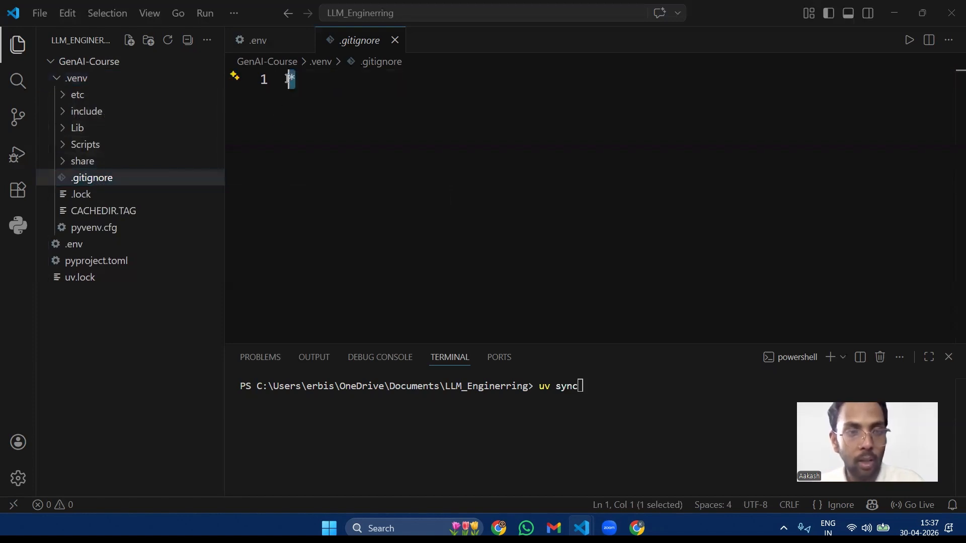
click(312, 76)
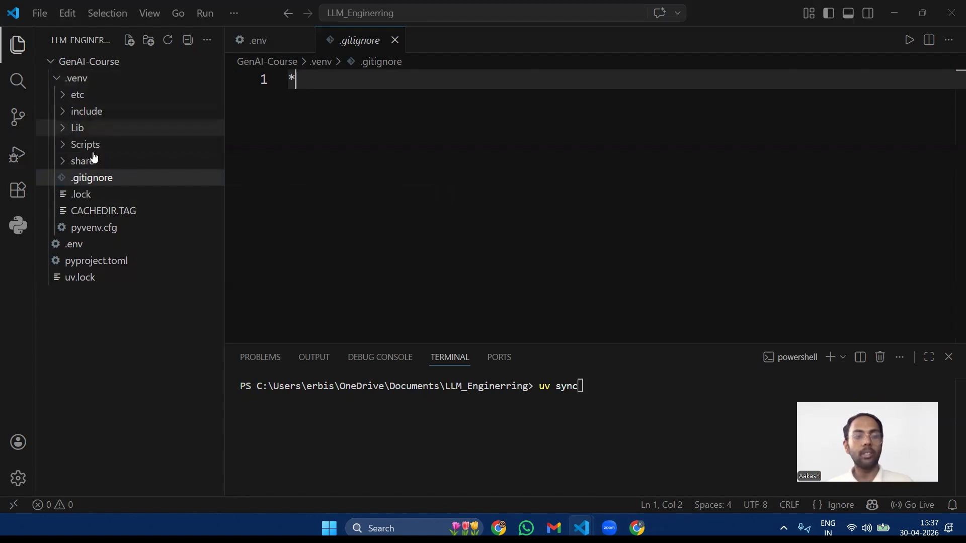
drag(297, 78, 288, 78)
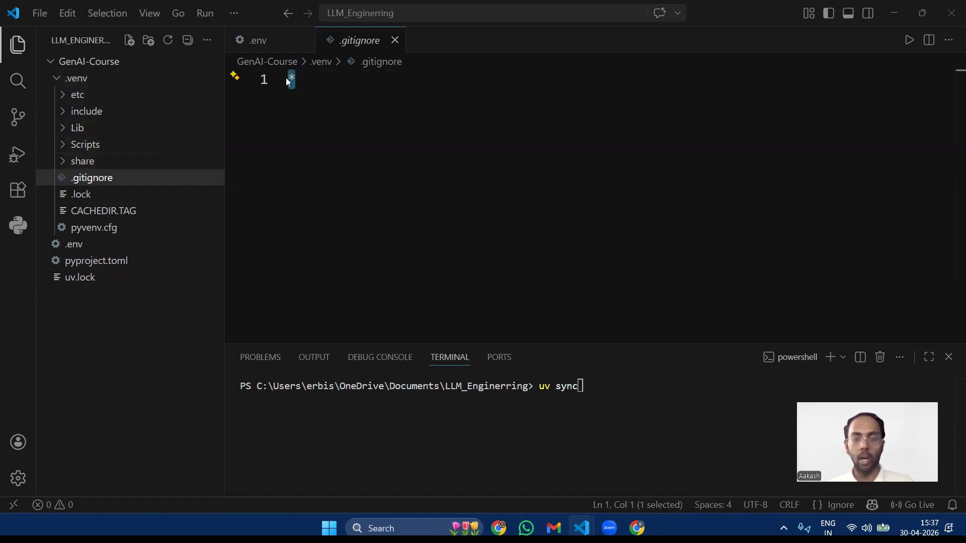
click(304, 79)
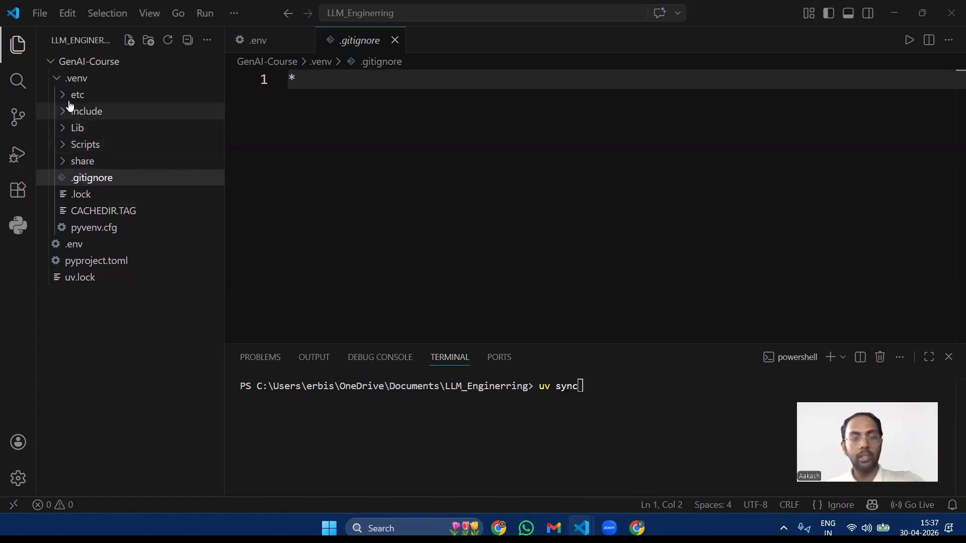
Step: Look through the .venv folder by briefly expanding its Lib, include and etc subfolders
click(55, 79)
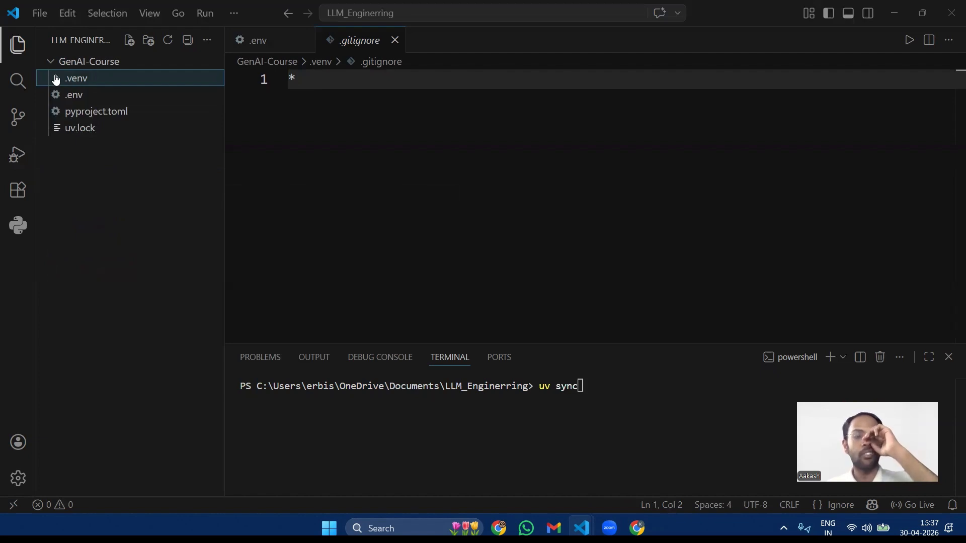
click(55, 79)
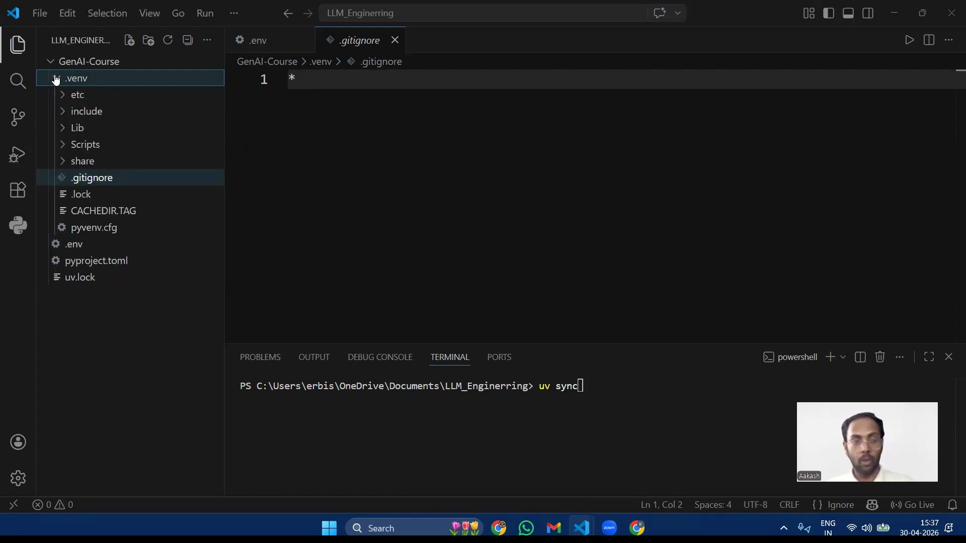
click(56, 79)
click(55, 79)
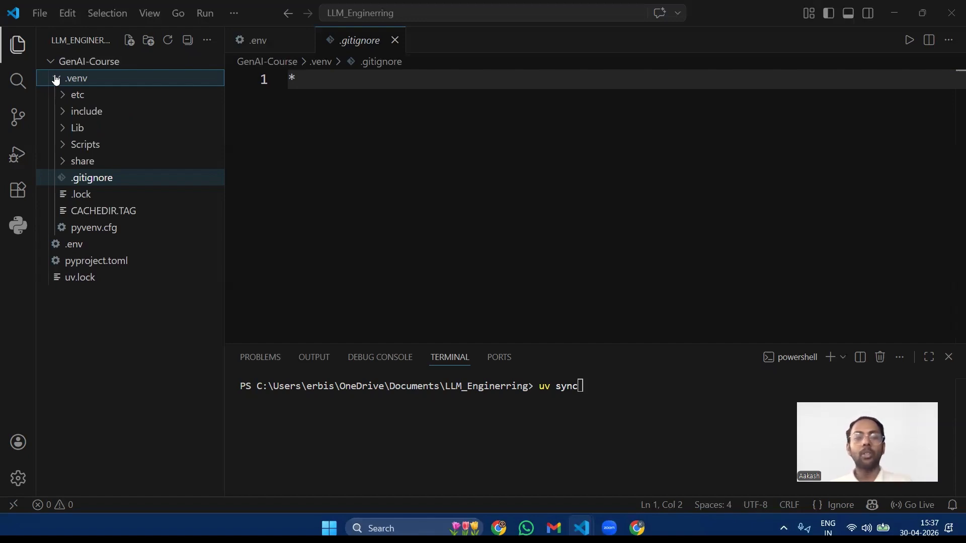
click(63, 129)
click(62, 129)
click(62, 111)
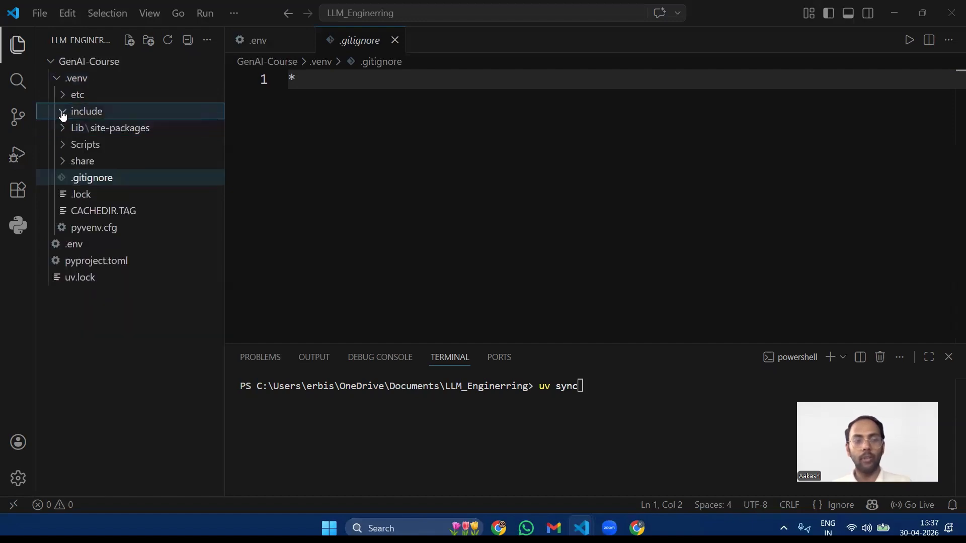
click(62, 112)
click(63, 96)
click(62, 95)
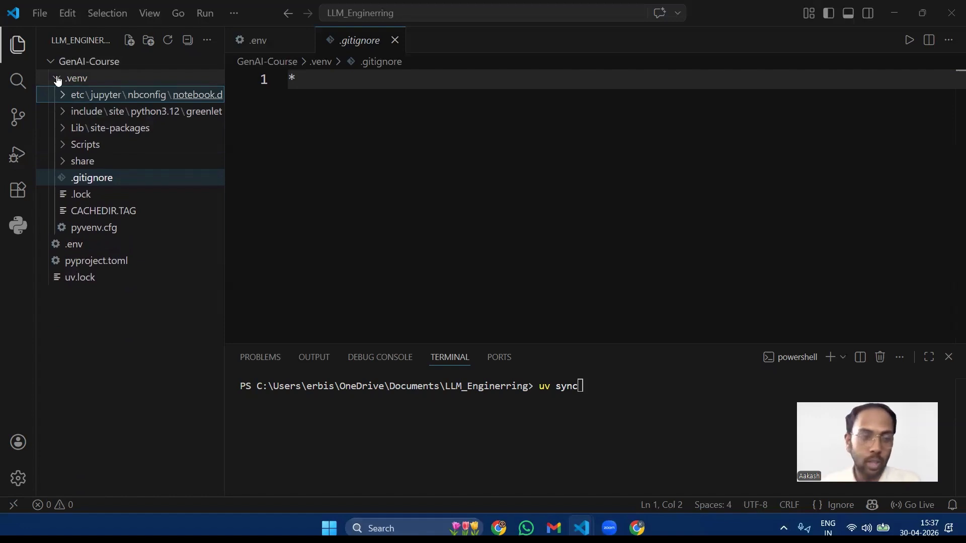
Step: Highlight the * pattern in .gitignore again and recheck which .venv contents it covers
drag(308, 79, 286, 79)
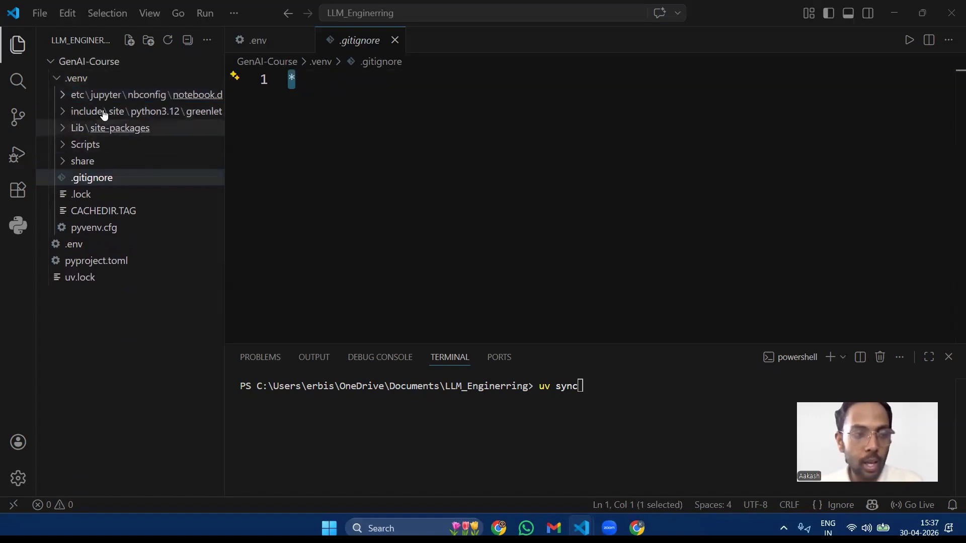
click(58, 81)
click(58, 80)
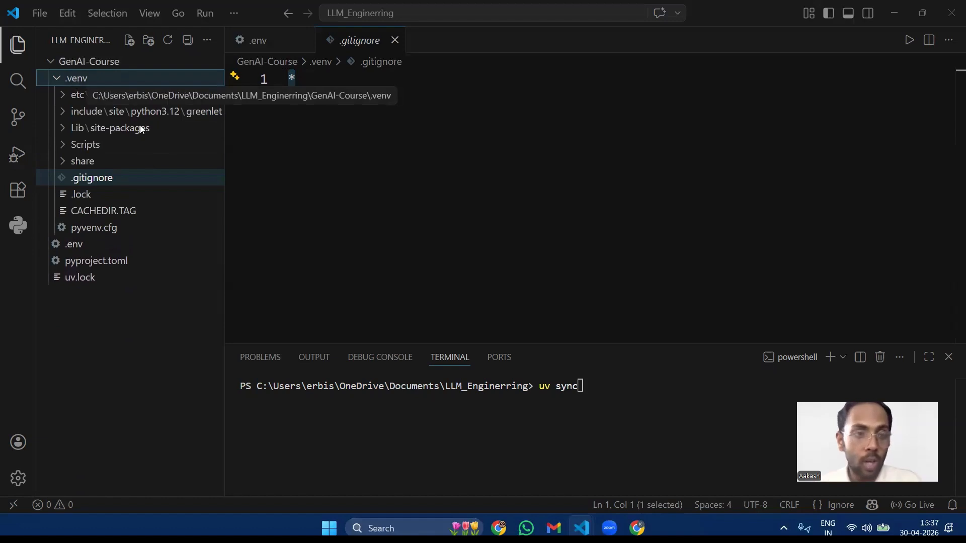
Step: Highlight the * pattern in the .venv folder's .gitignore once more
click(314, 143)
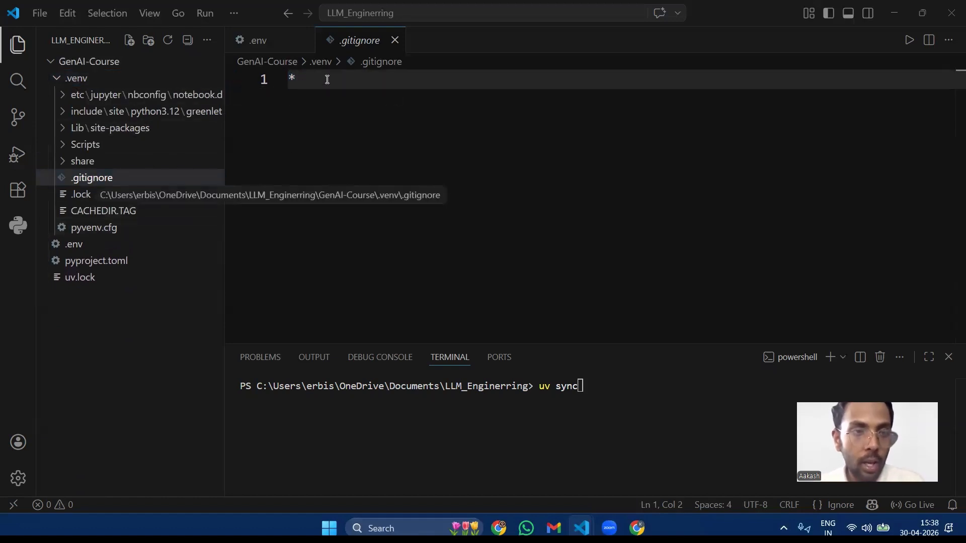
drag(308, 78, 288, 81)
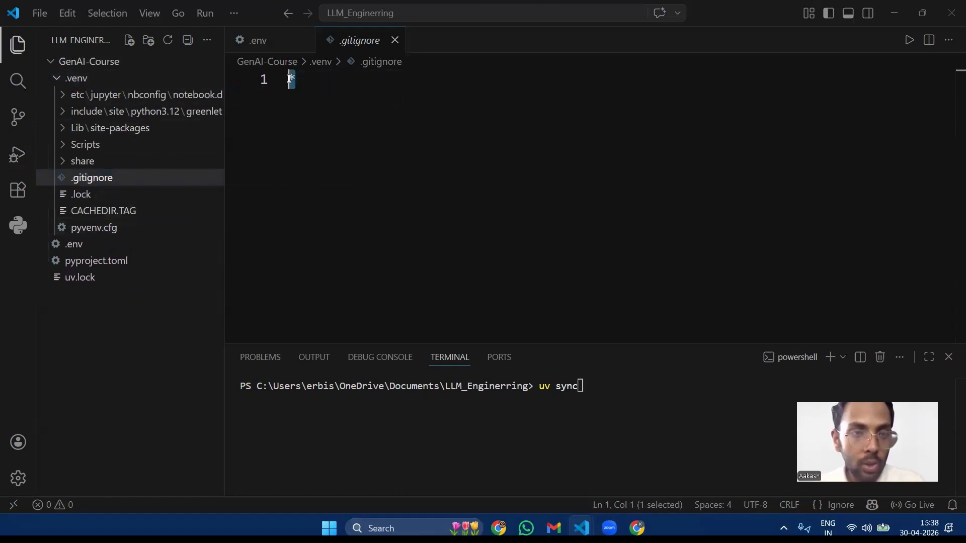
click(331, 91)
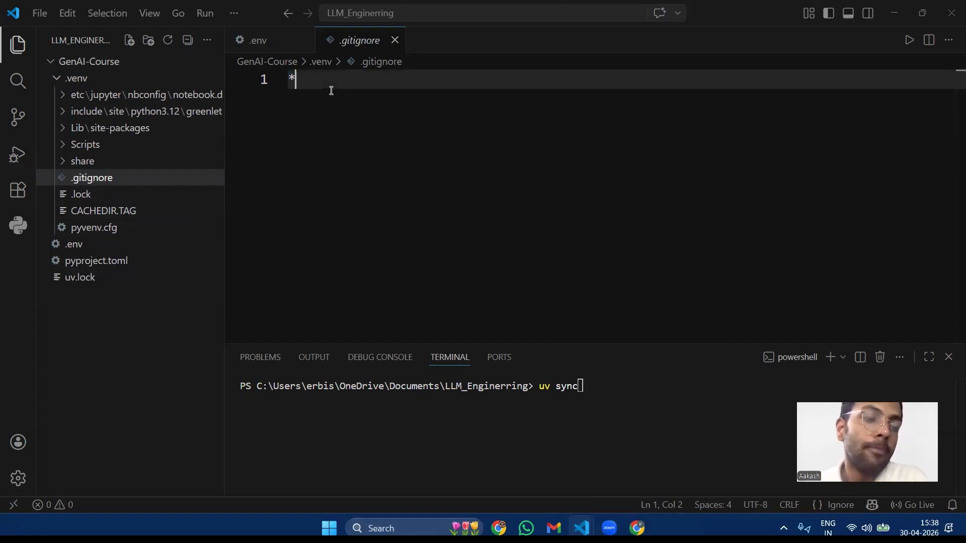
Step: Open CACHEDIR.TAG from the .venv folder and highlight its full Signature line
click(98, 213)
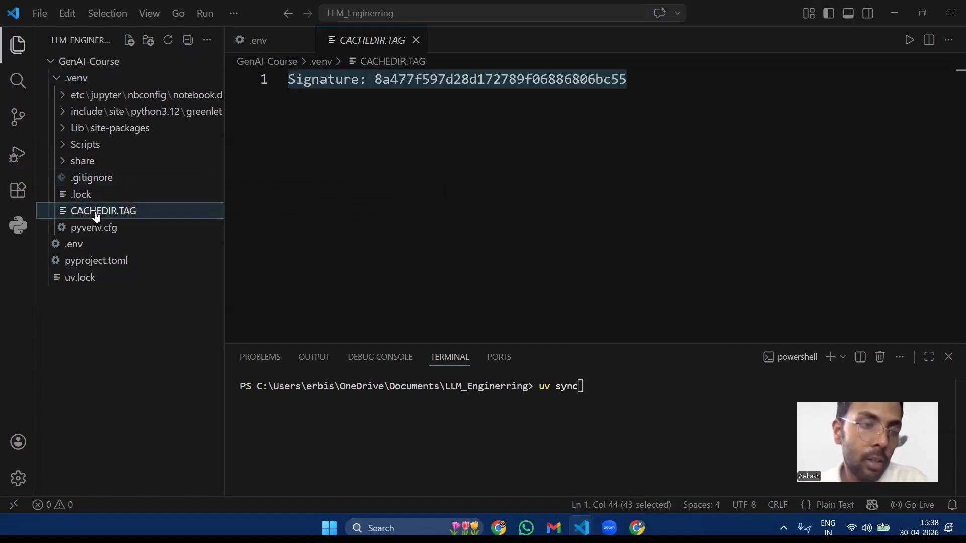
triple_click(378, 80)
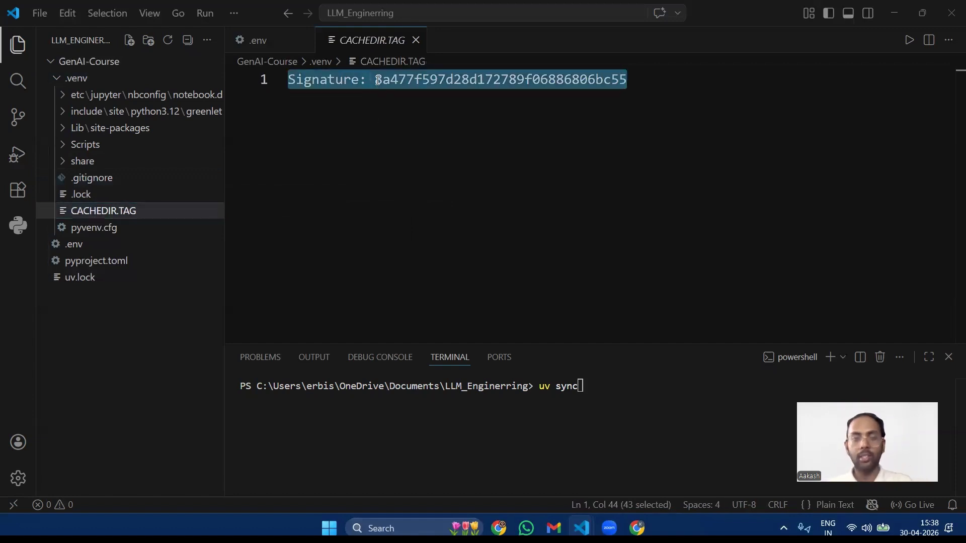
click(658, 95)
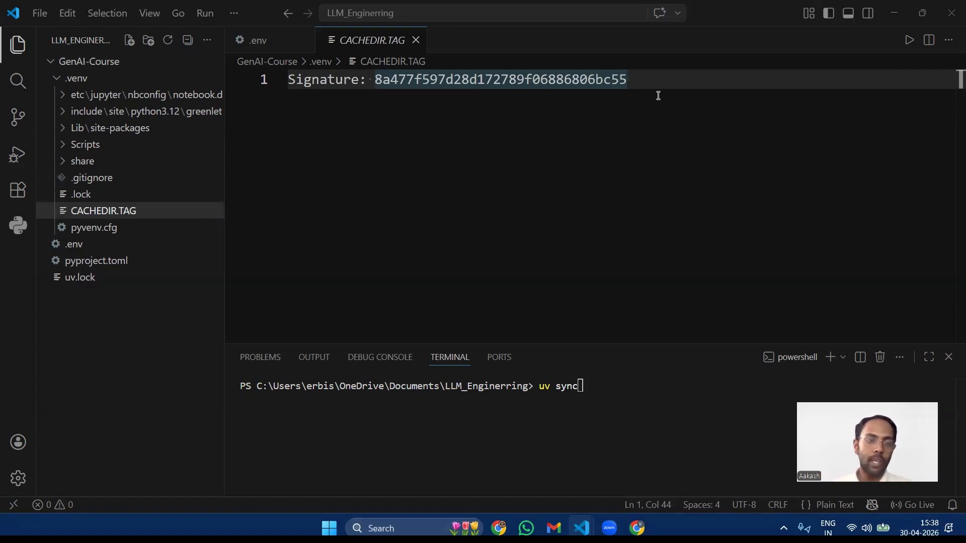
Step: Review the .venv folder's contents in the project tree, collapsing and expanding it repeatedly
double_click(58, 82)
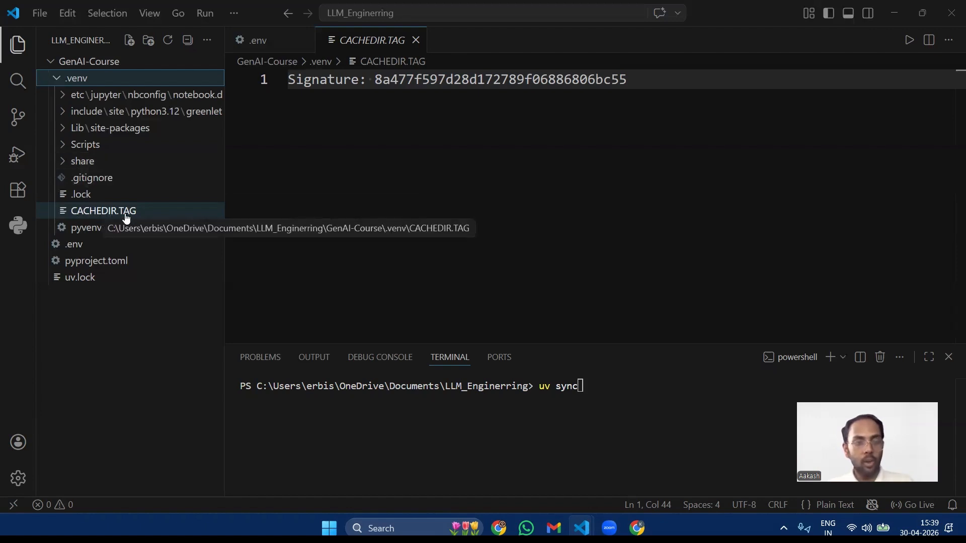
click(57, 78)
click(57, 78)
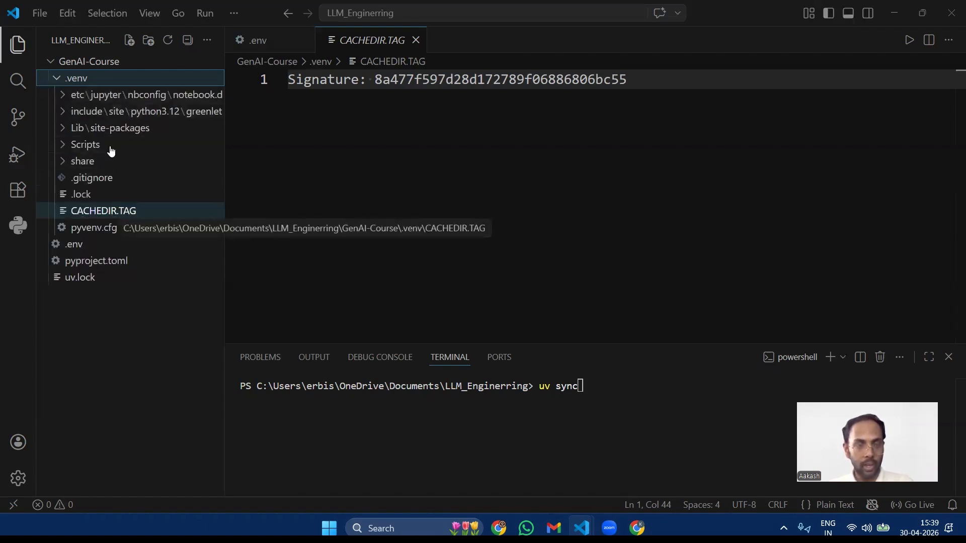
click(58, 79)
click(57, 79)
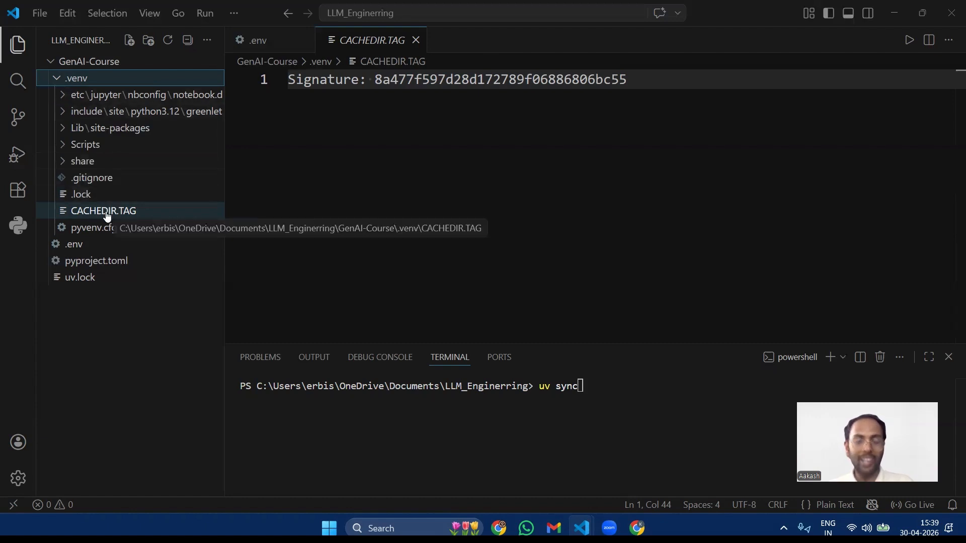
click(58, 80)
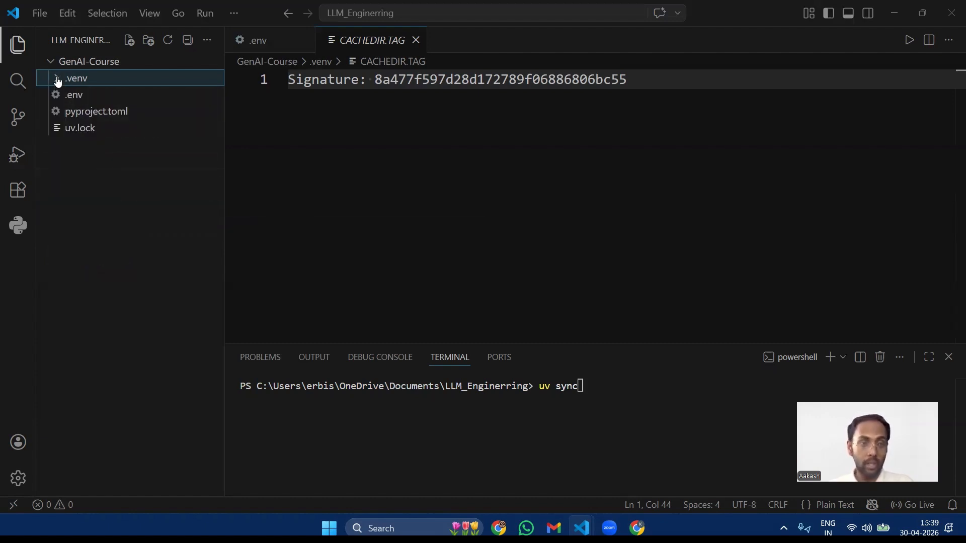
click(58, 81)
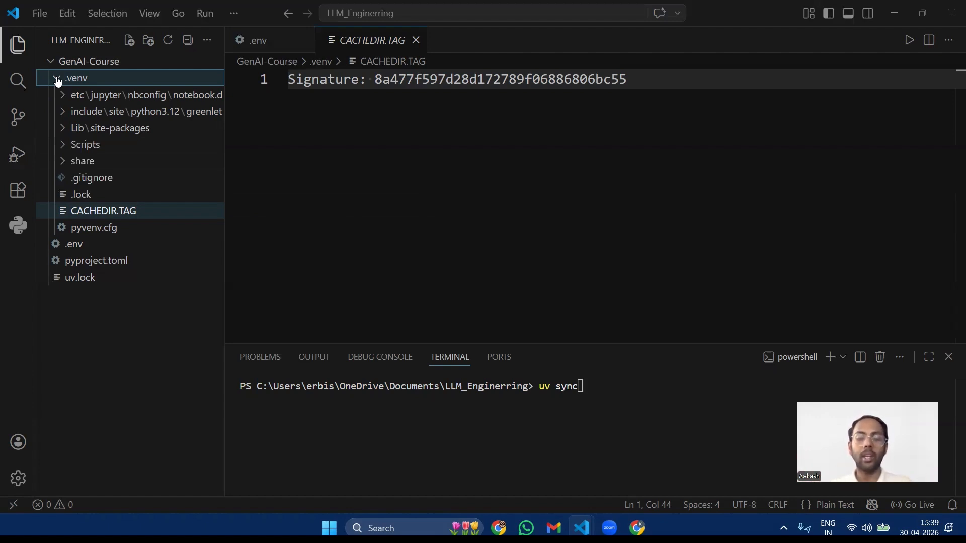
click(616, 410)
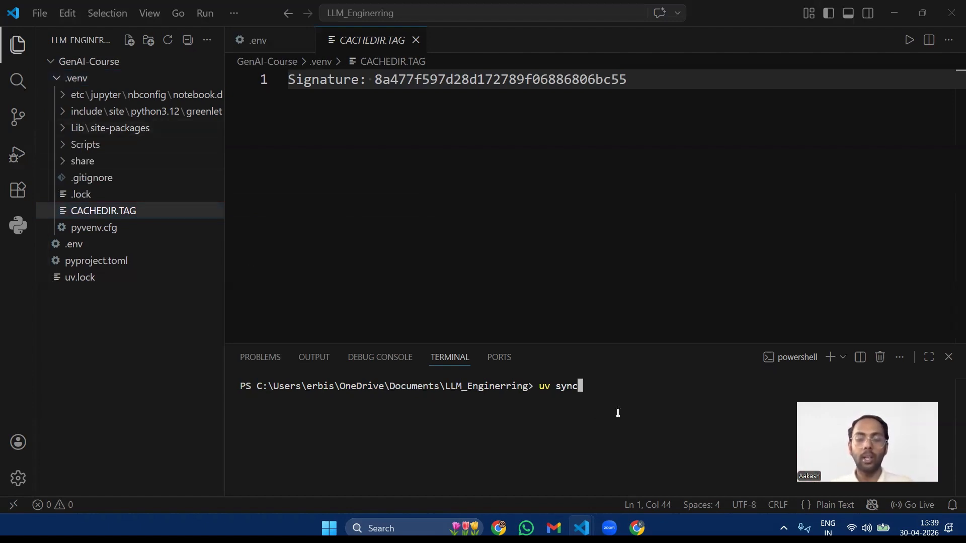
click(61, 80)
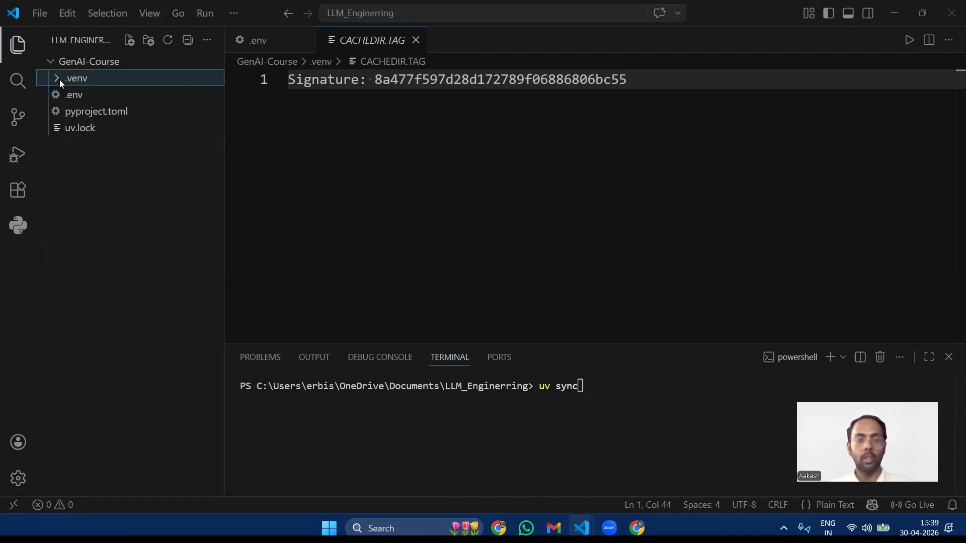
click(59, 80)
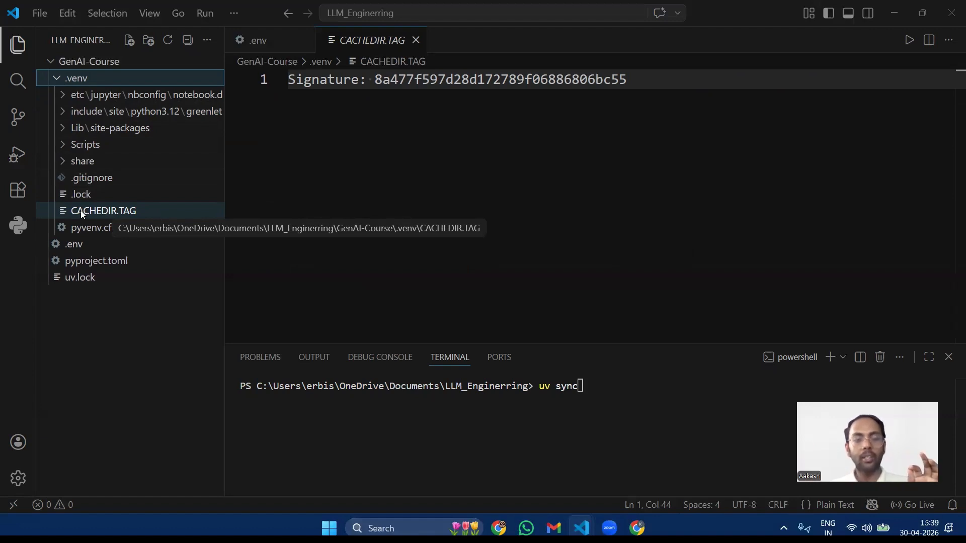
click(57, 79)
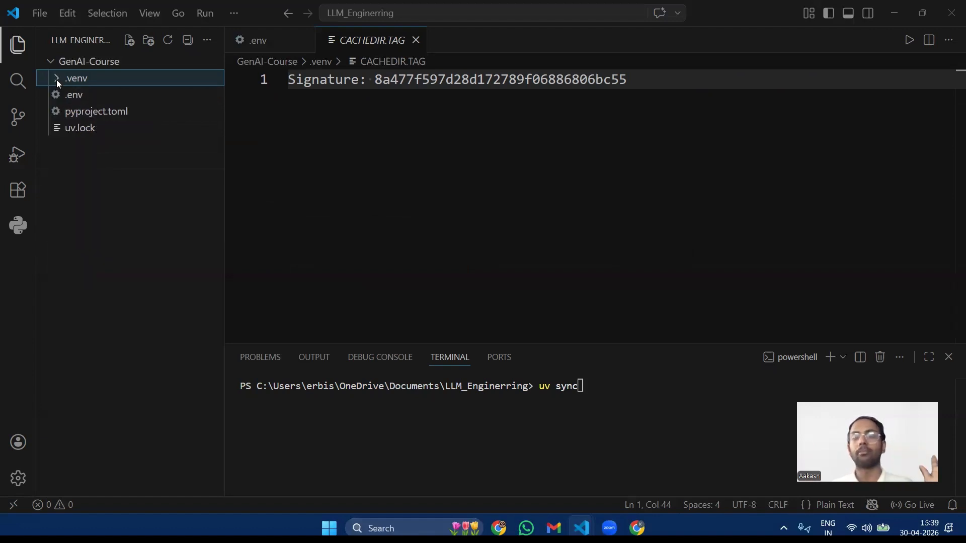
click(56, 80)
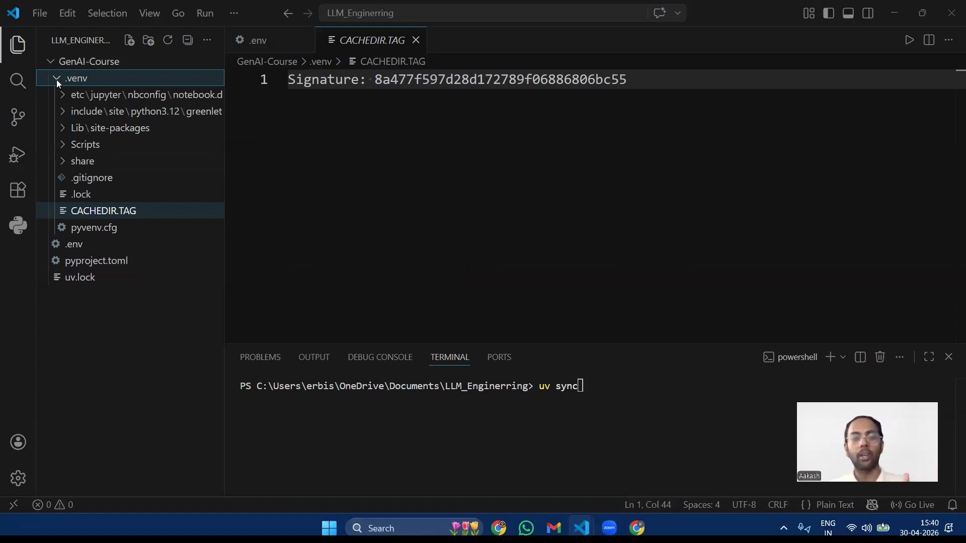
Step: Compare the contents of .gitignore and CACHEDIR.TAG within the .venv folder
click(88, 178)
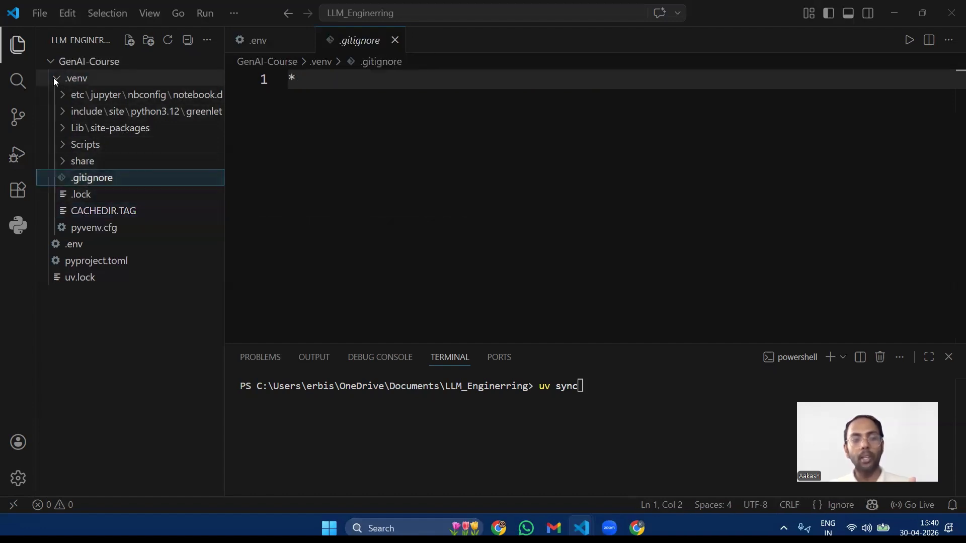
click(87, 212)
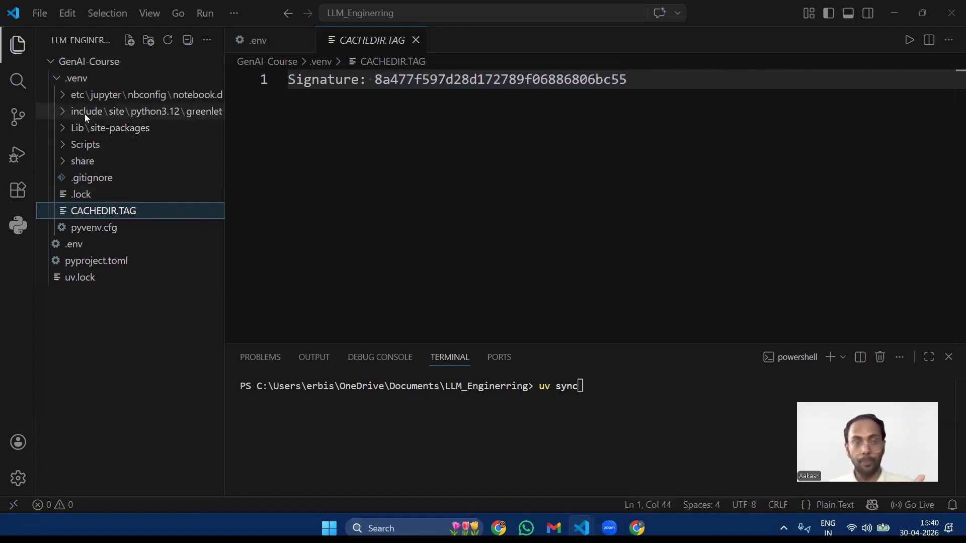
click(57, 77)
click(57, 77)
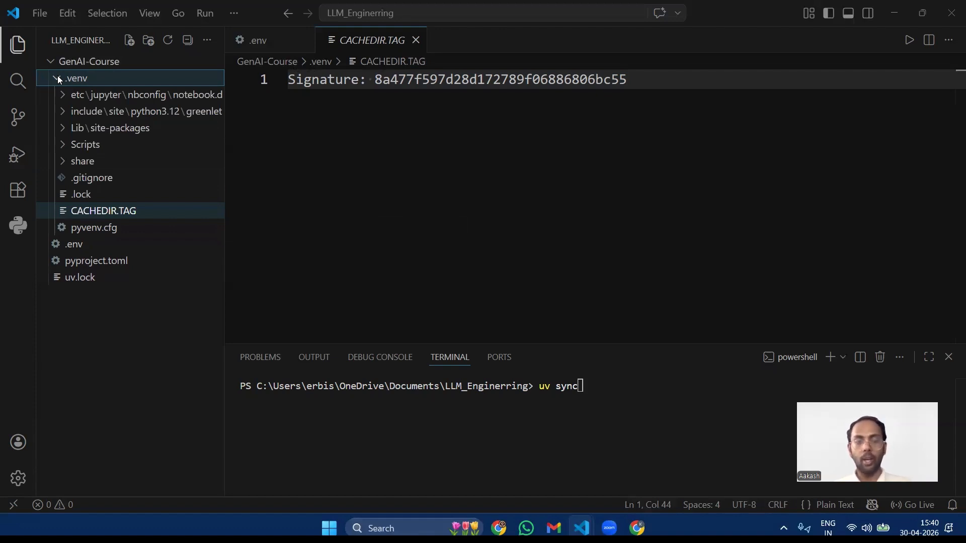
Step: Add the note "Time Machine" to CACHEDIR.TAG, two lines below the Signature line
click(703, 131)
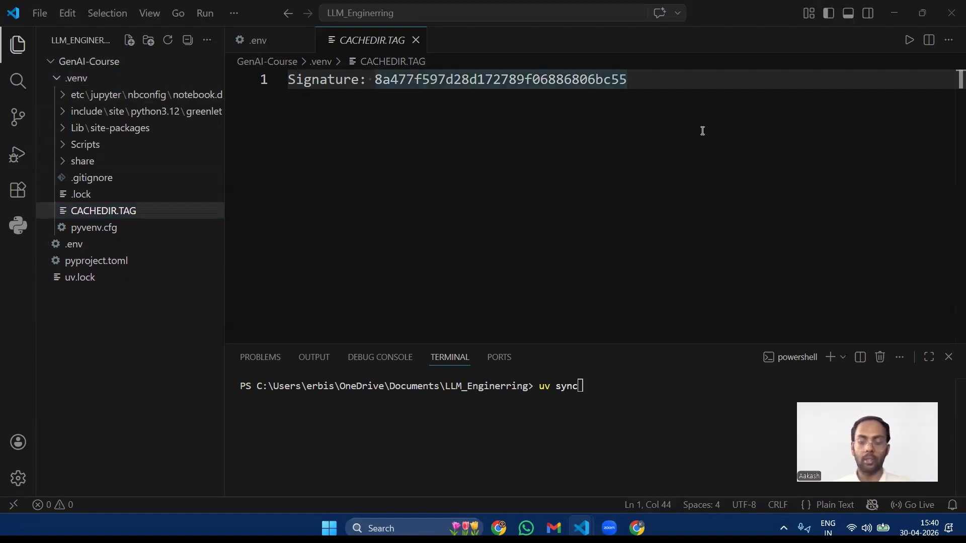
key(Return)
key(Return)
text(Time )
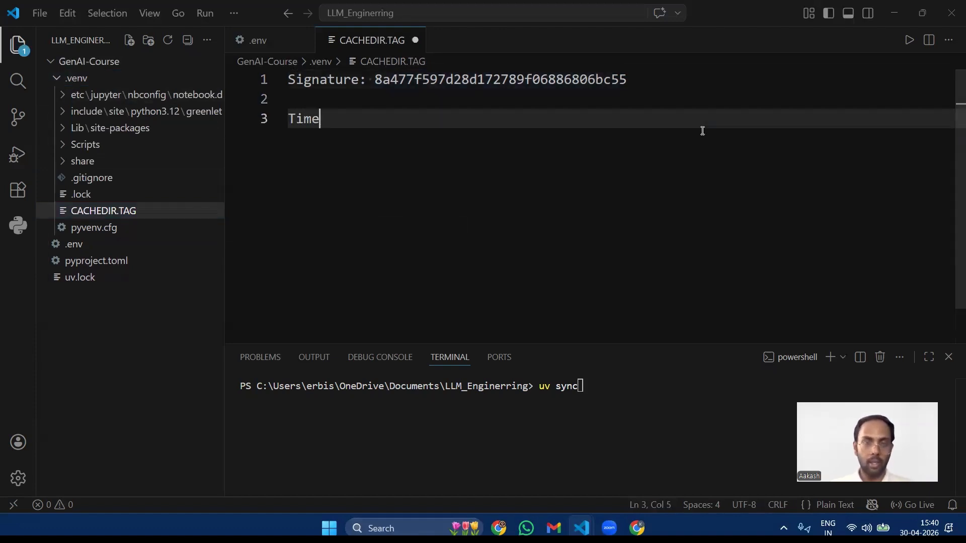
text(Machine)
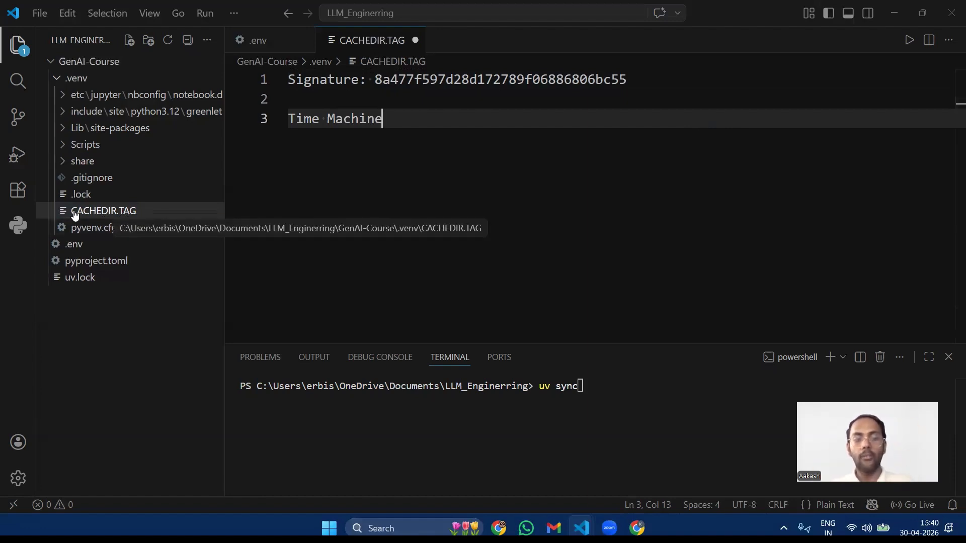
click(56, 79)
click(57, 79)
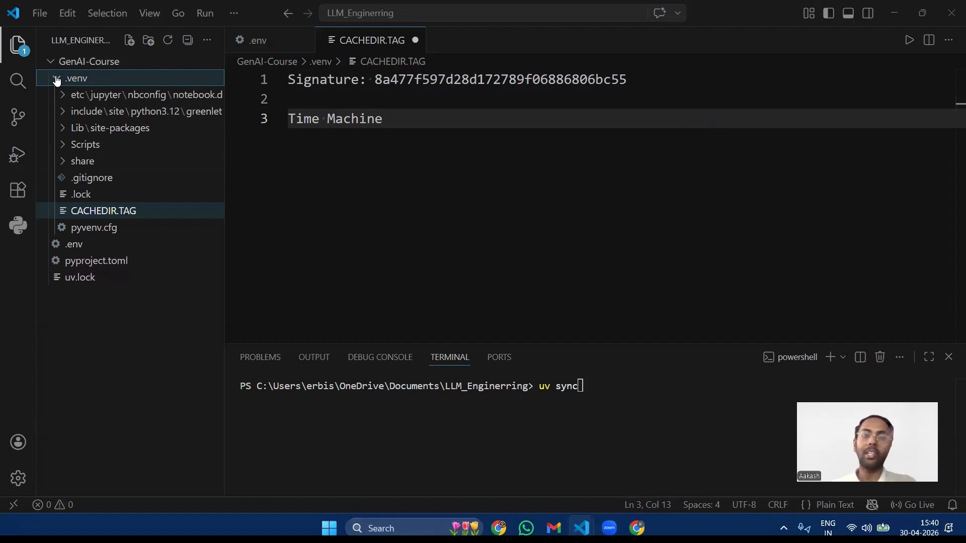
Step: Delete the "Time Machine" text from line 3 of CACHEDIR.TAG
double_click(411, 120)
key(BackSpace)
key(ctrl+BackSpace)
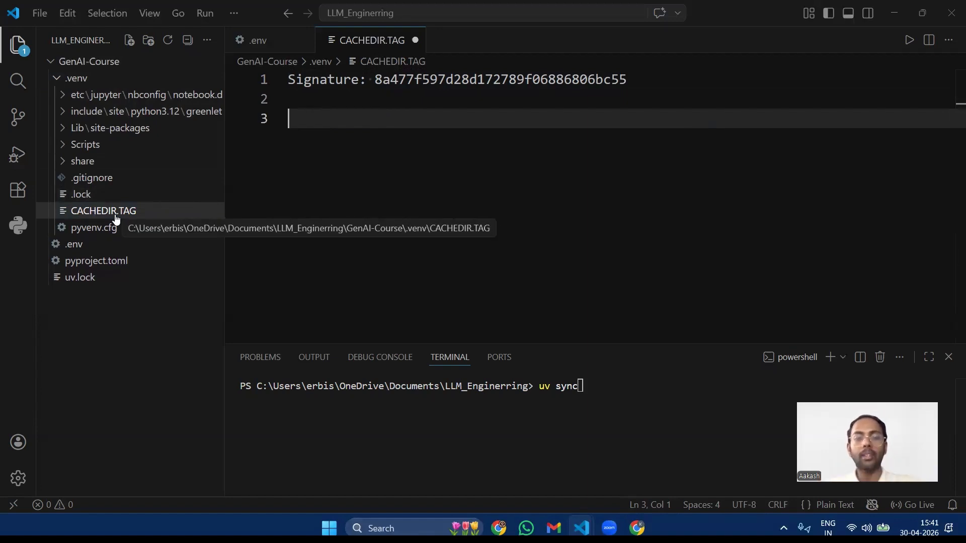
Step: Recheck the .venv folder and the Signature line, and save CACHEDIR.TAG
click(56, 80)
click(56, 79)
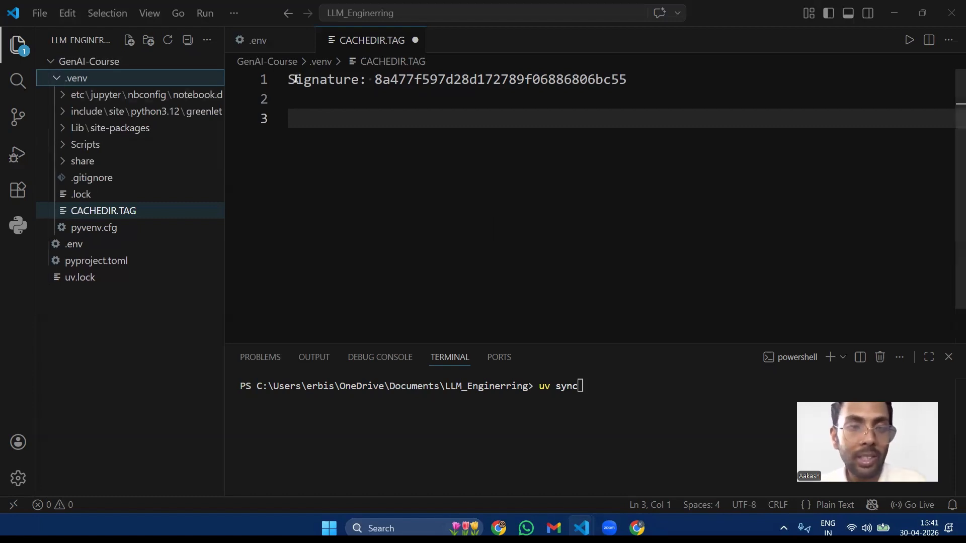
drag(288, 80, 523, 82)
click(524, 82)
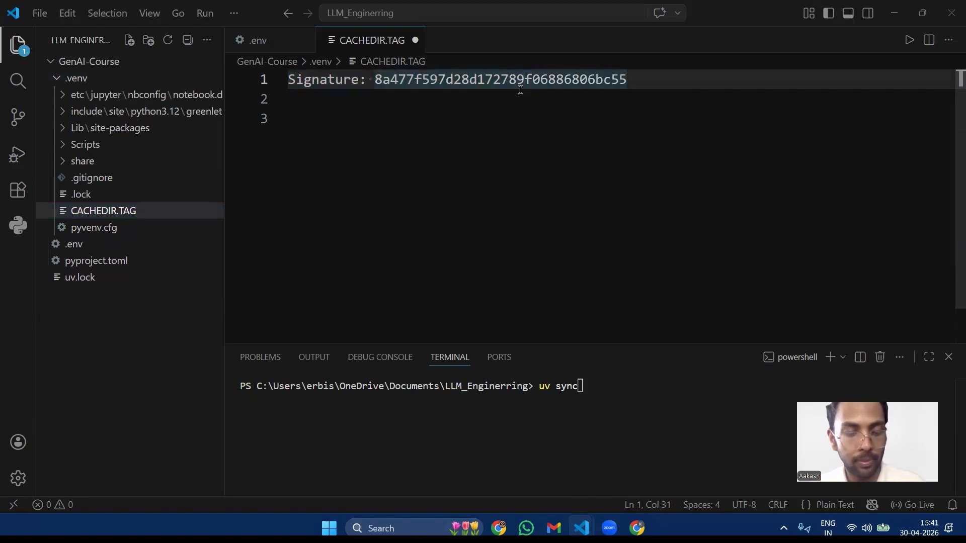
key(ctrl+s)
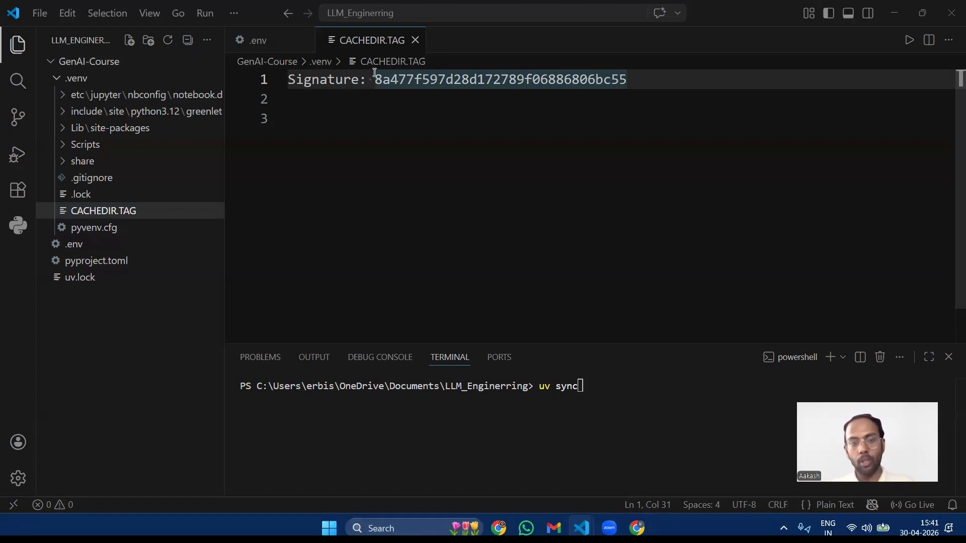
Step: Highlight the signature hash and the whole Signature line in CACHEDIR.TAG
drag(375, 80, 662, 80)
click(662, 80)
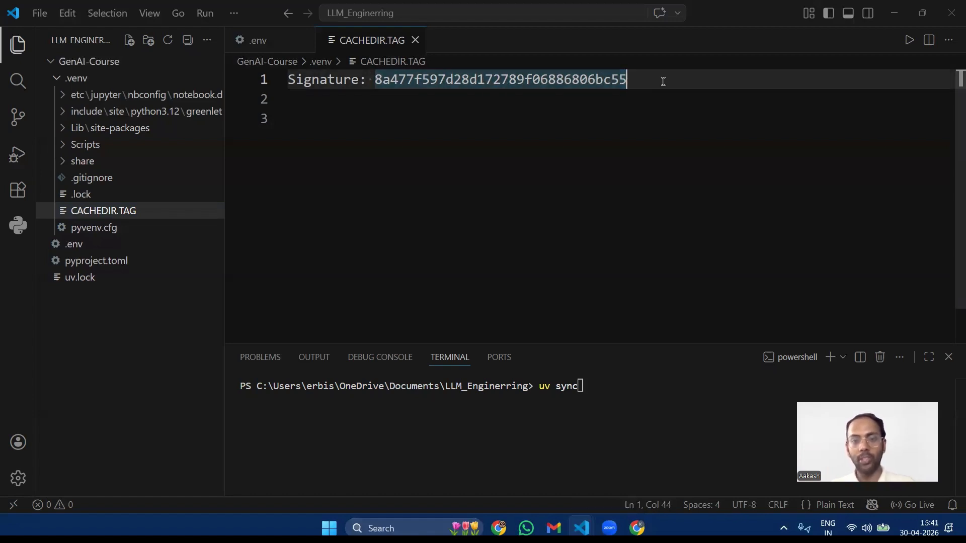
drag(289, 79, 636, 80)
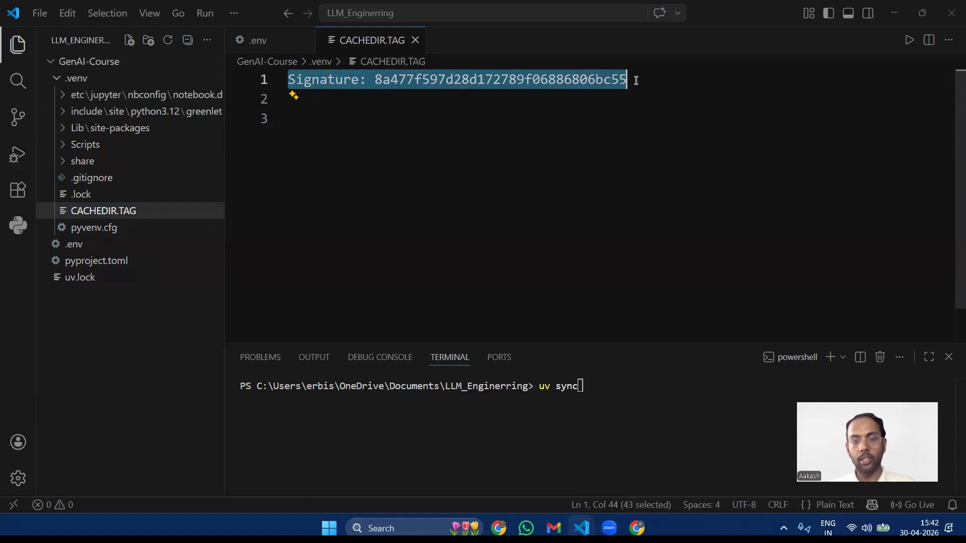
Step: Remove the two blank lines below the Signature line in CACHEDIR.TAG and save the file
click(453, 125)
key(BackSpace)
key(BackSpace)
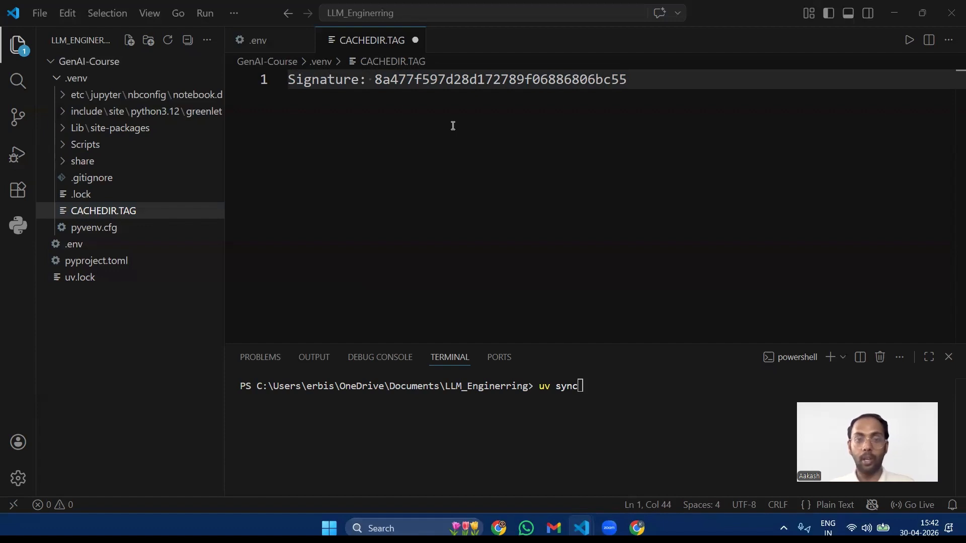
key(ctrl+s)
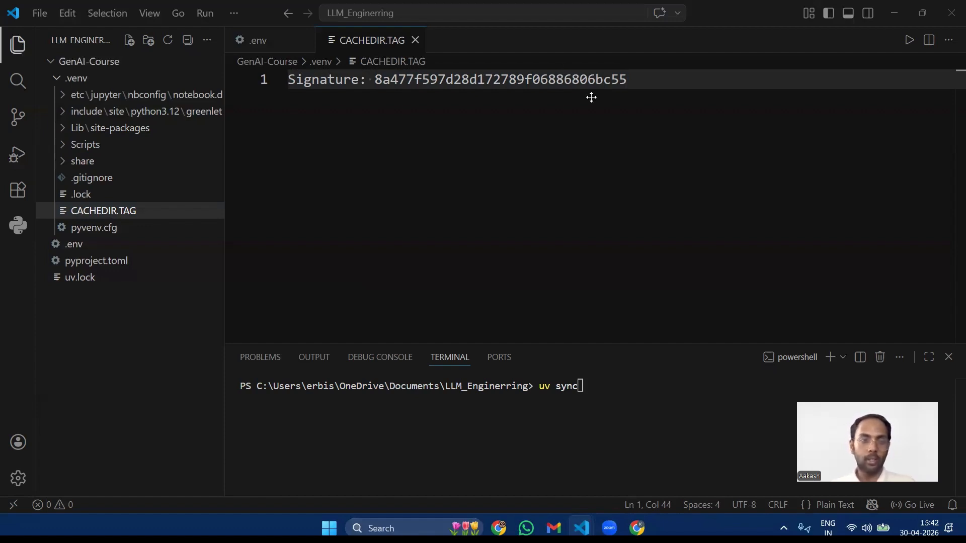
Step: Open uv.lock and look through its aiohttp package entry, including the dependencies and download URLs
click(78, 279)
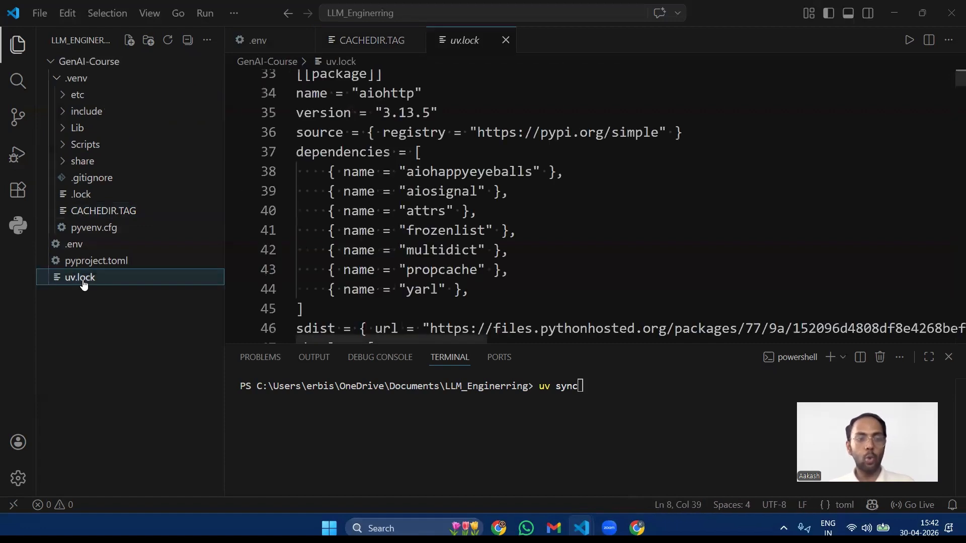
click(559, 275)
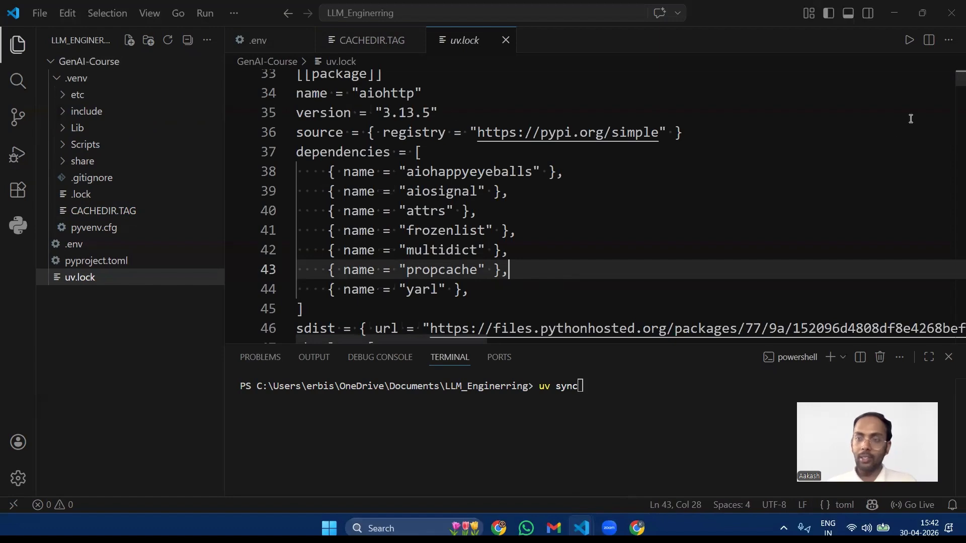
click(921, 94)
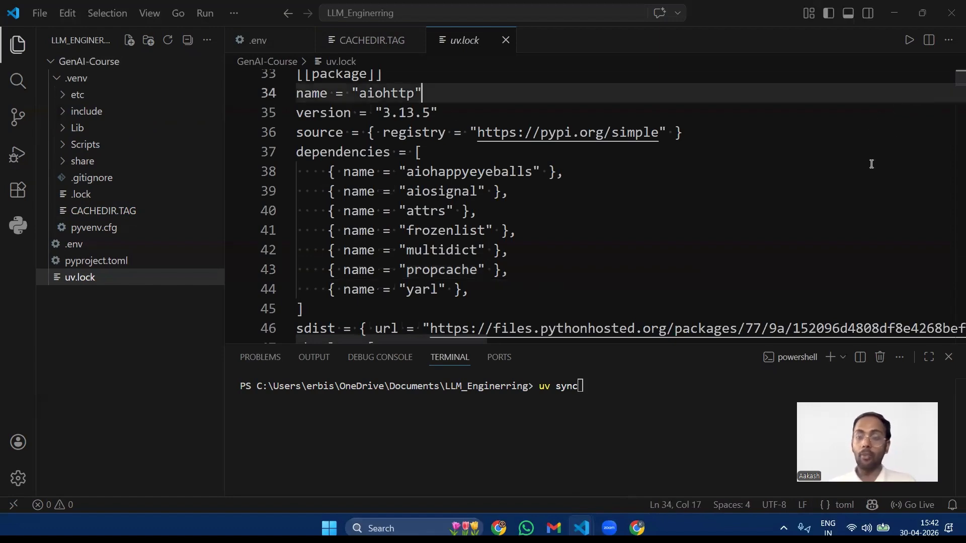
scroll(871, 166, down, 3)
scroll(871, 166, down, 5)
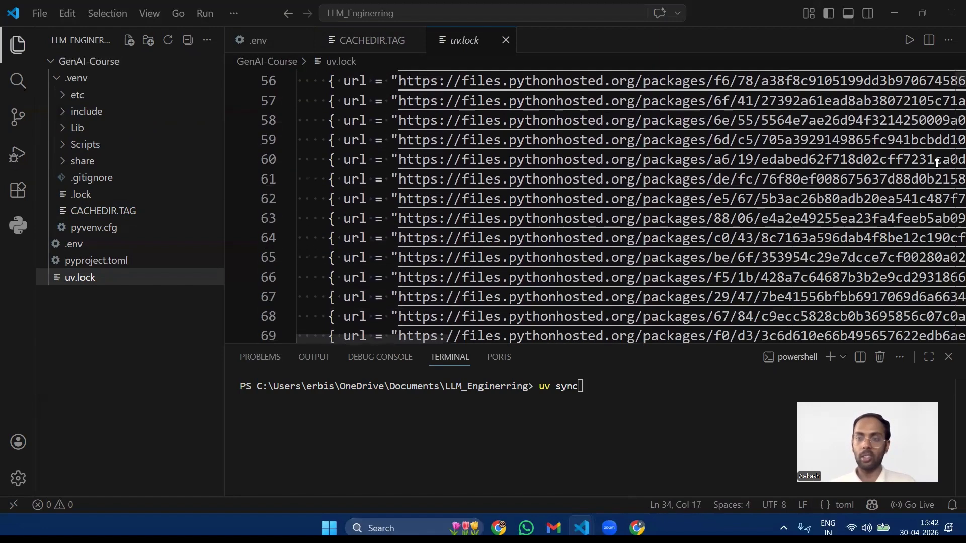
Step: Look through the remaining package entries of uv.lock down to the end of the file
scroll(524, 254, down, 6)
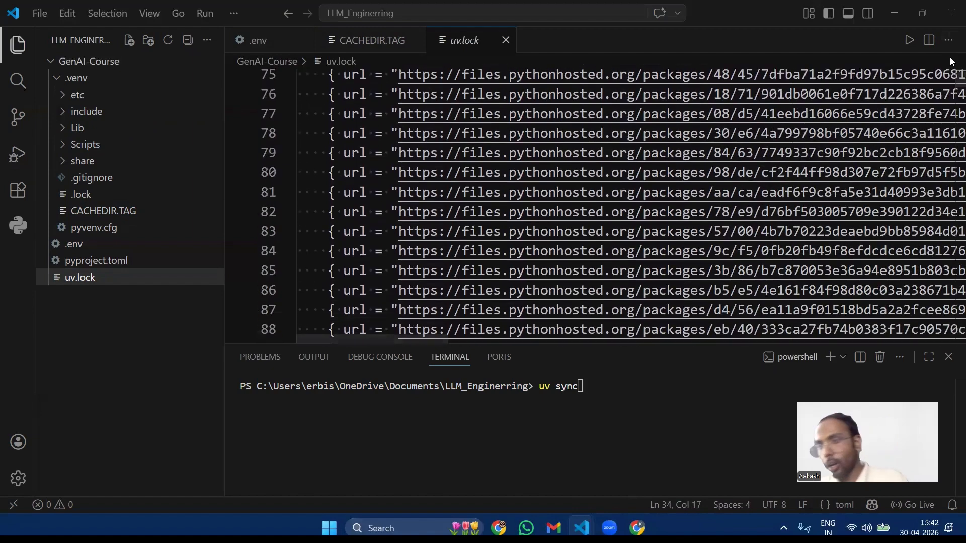
scroll(860, 165, down, 6)
scroll(860, 165, down, 15)
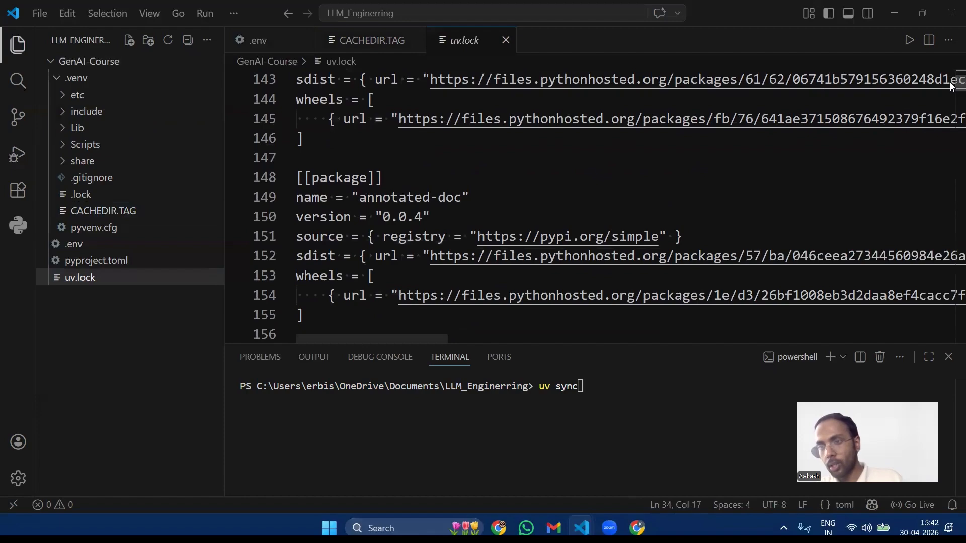
drag(952, 81, 950, 345)
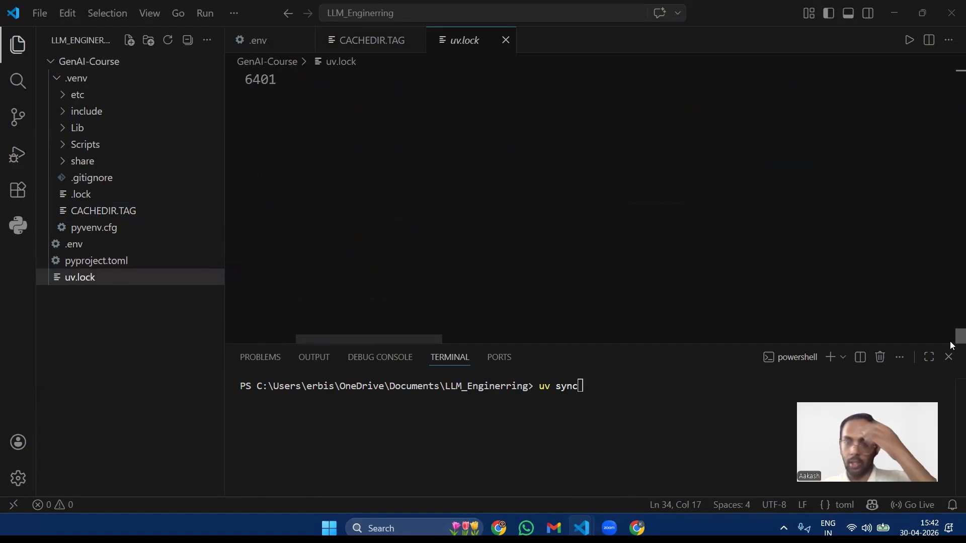
scroll(483, 198, up, 2)
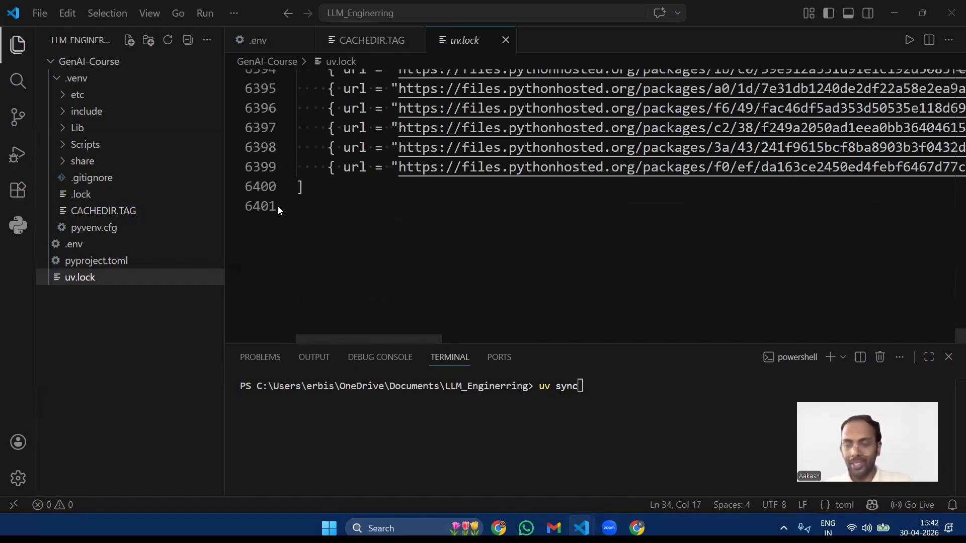
scroll(403, 186, up, 4)
scroll(403, 186, up, 5)
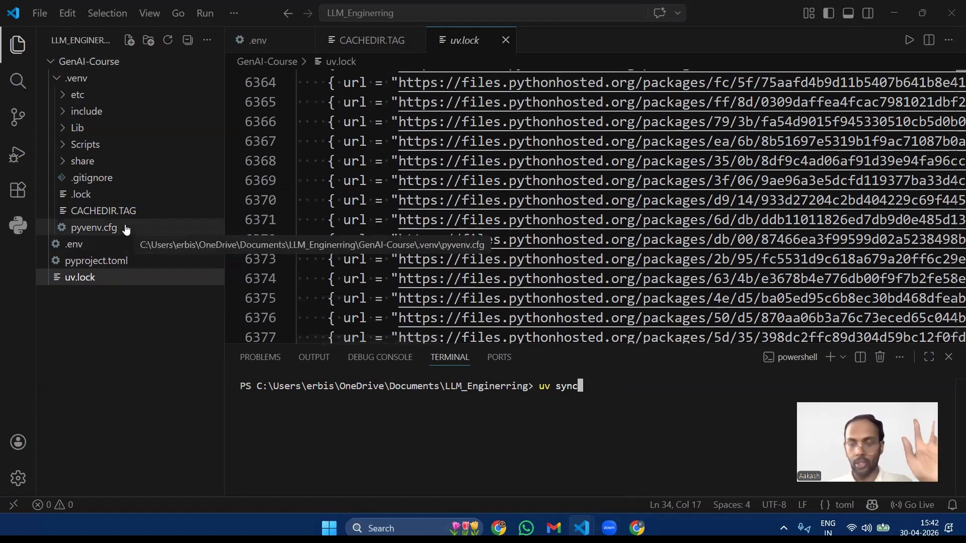
Step: Open pyproject.toml, highlight the first dependencies from anthropic to chromadb, and check the Lib\site-packages folder in .venv
click(95, 264)
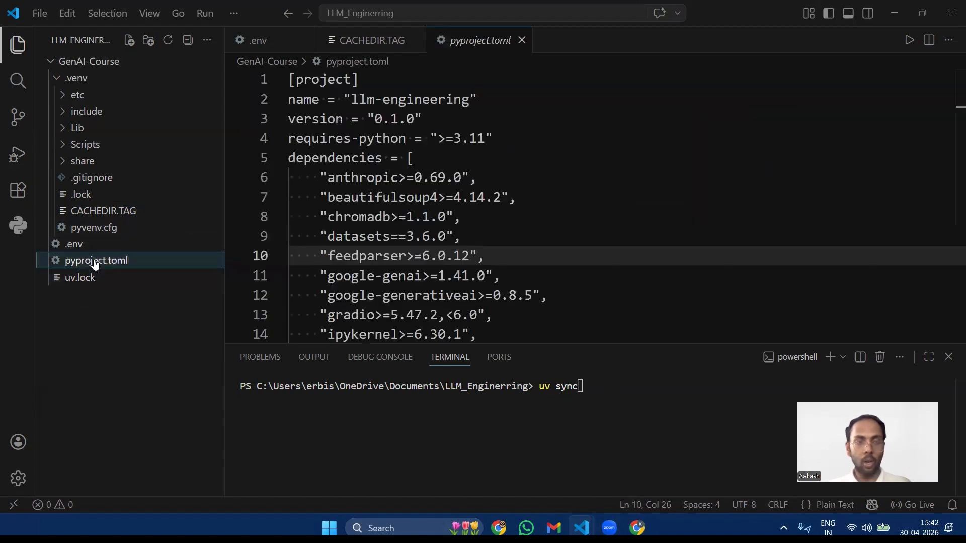
drag(321, 177, 375, 222)
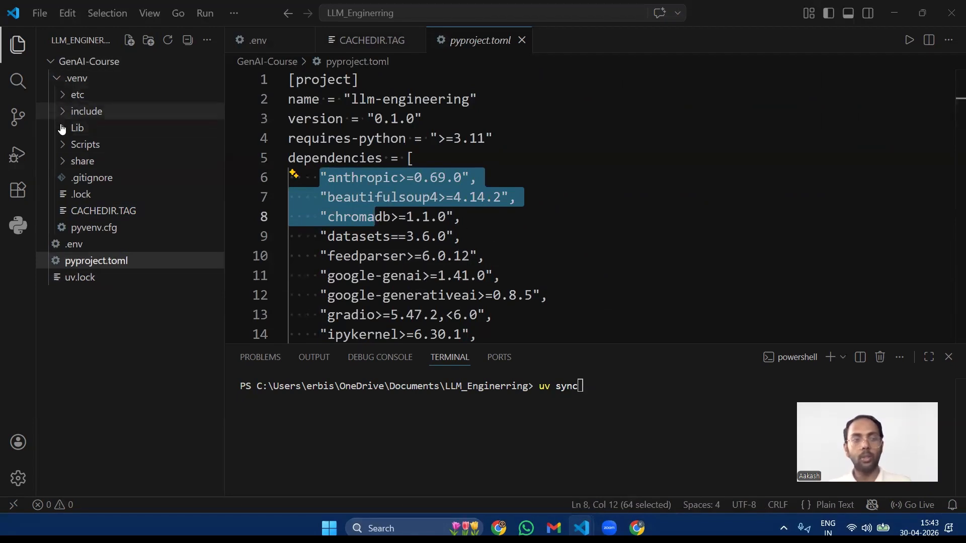
click(80, 129)
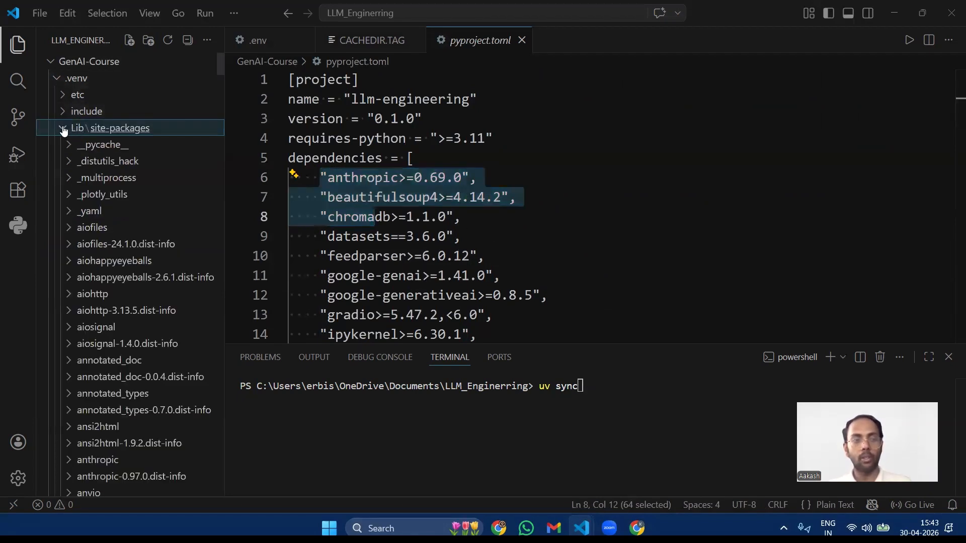
click(63, 129)
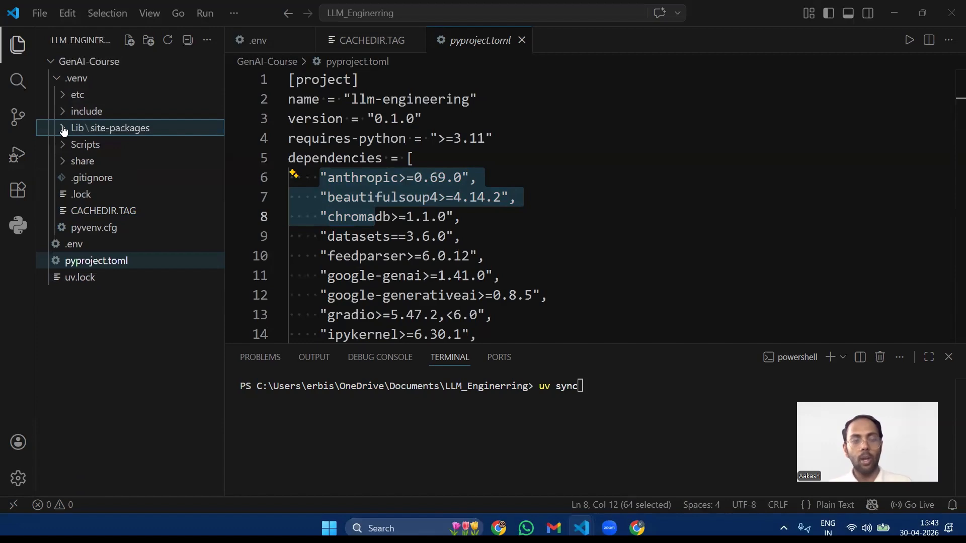
Step: Revisit uv.lock, return to pyproject.toml and highlight its whole dependency list from anthropic to xgboost
click(78, 278)
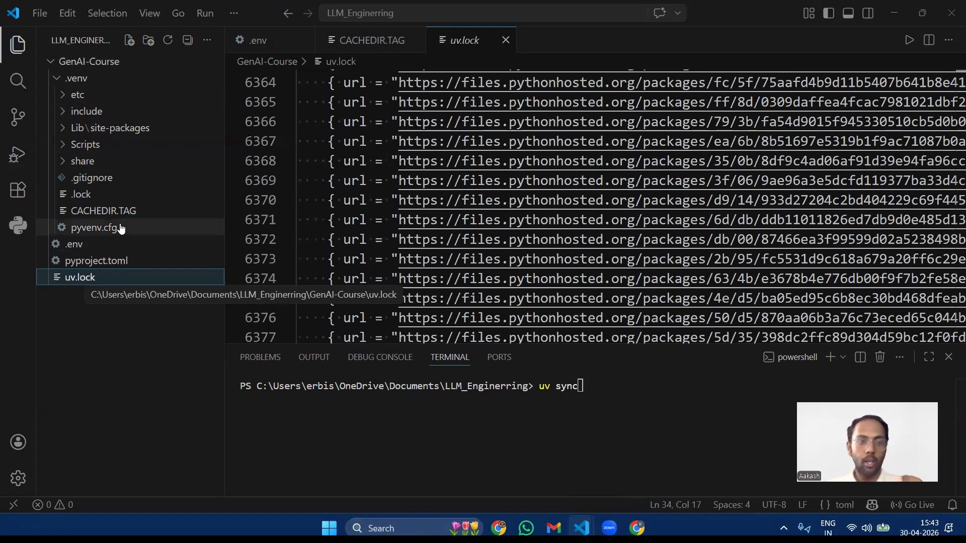
click(97, 266)
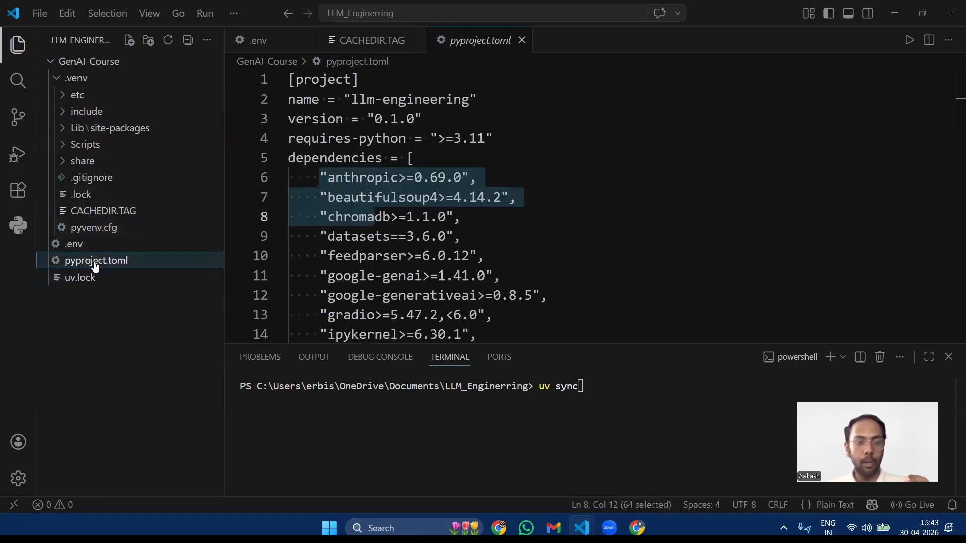
click(343, 177)
drag(323, 179, 455, 225)
scroll(378, 166, down, 4)
scroll(445, 200, down, 10)
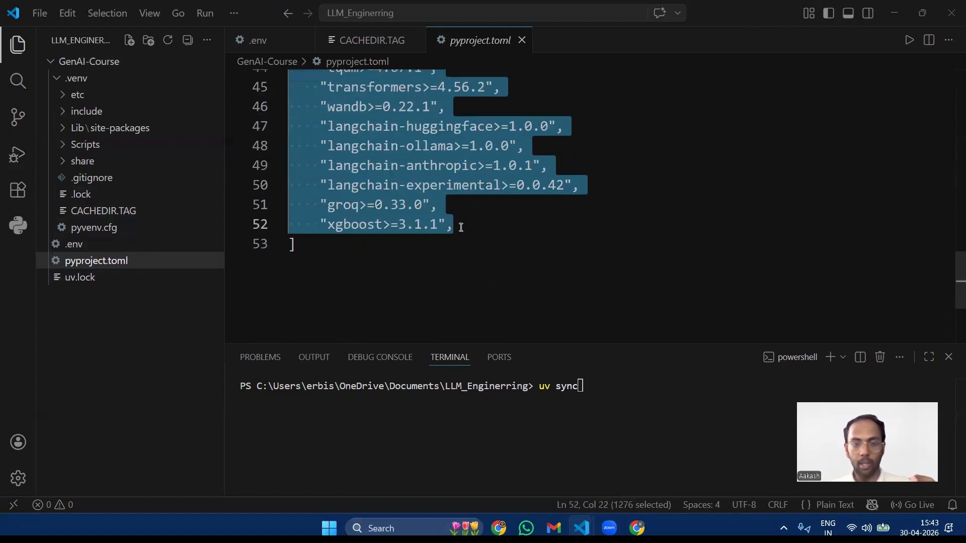
Step: Examine the etc and Lib\site-packages folders in .venv against the langchain and groq dependencies in pyproject.toml
click(71, 95)
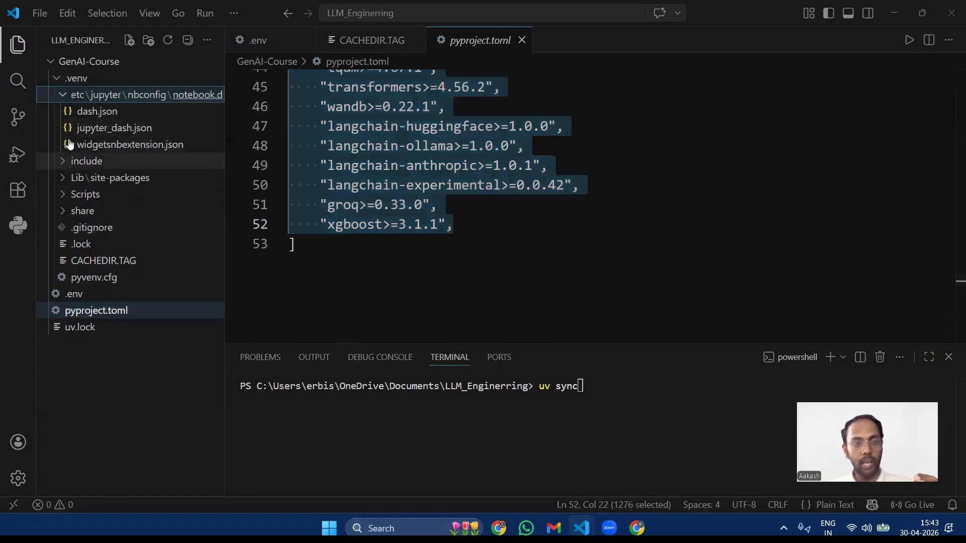
click(63, 95)
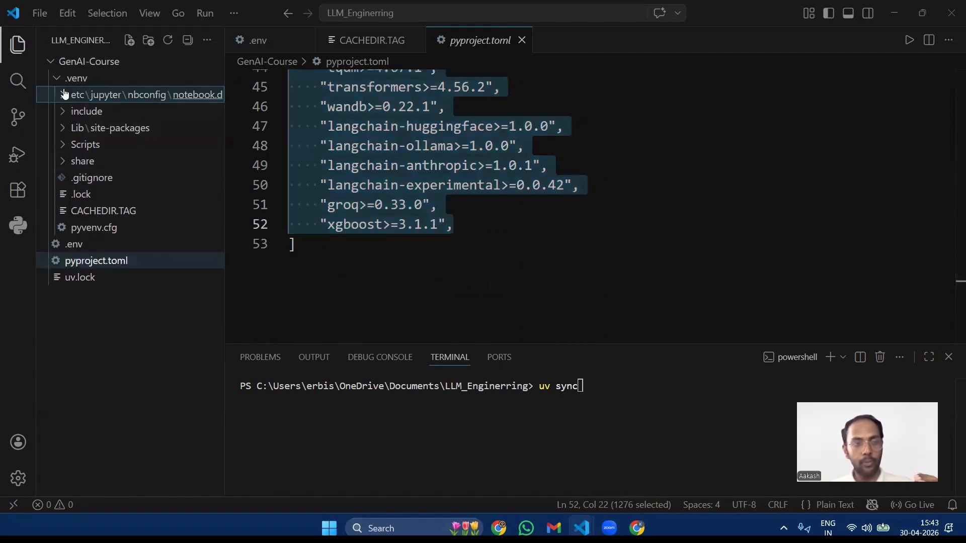
click(61, 127)
scroll(101, 189, down, 10)
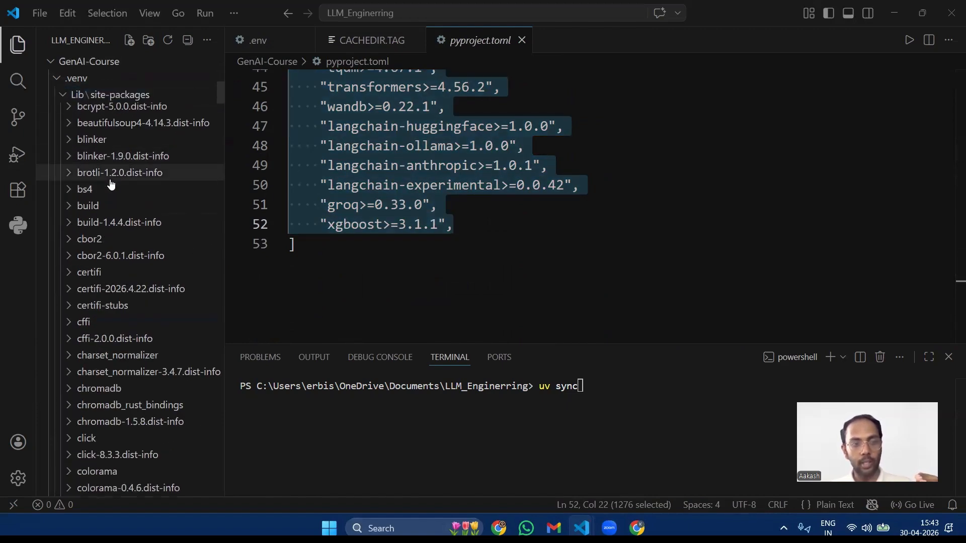
scroll(111, 184, down, 8)
drag(343, 125, 400, 204)
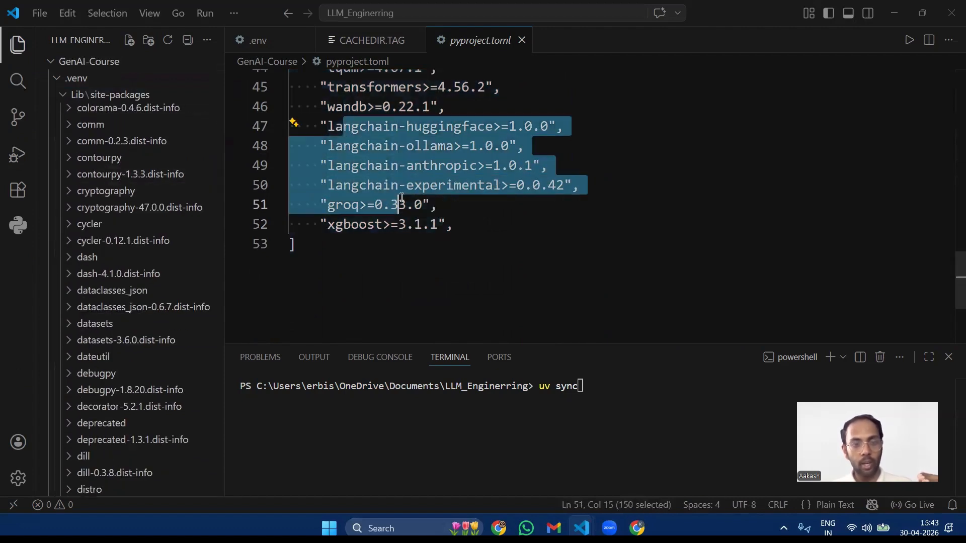
scroll(116, 172, down, 20)
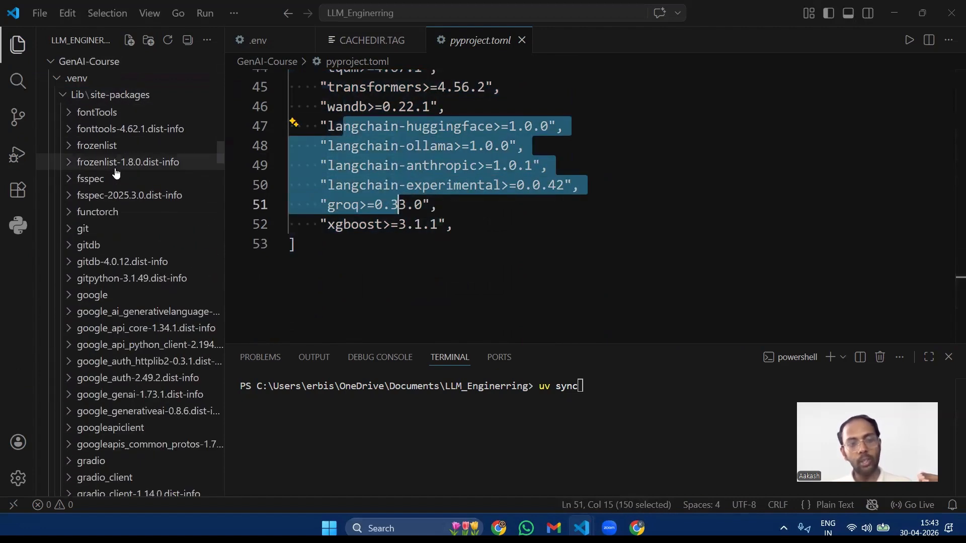
scroll(113, 168, down, 20)
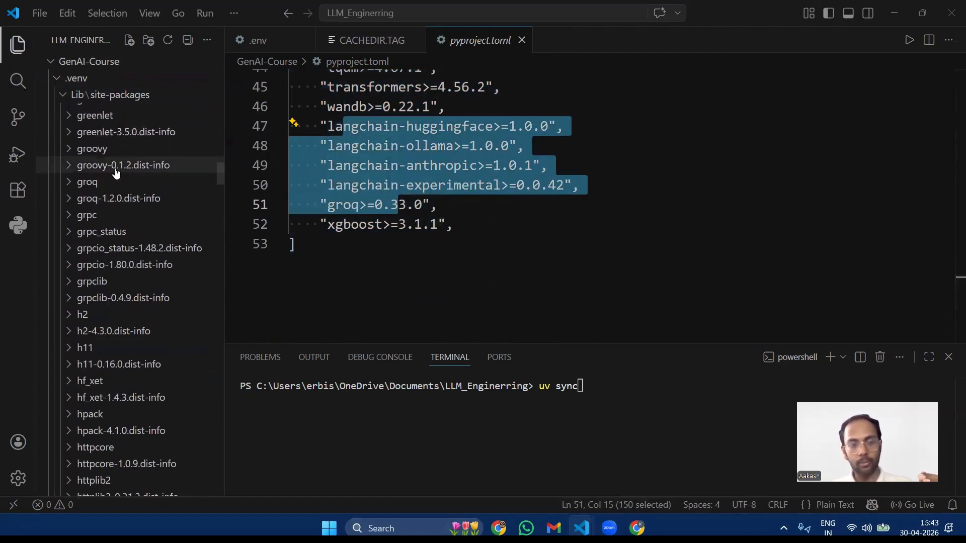
Step: Highlight langchain-anthropic, look for the langchain packages in site-packages, highlight the last dependencies and collapse the Lib folder
click(459, 208)
drag(320, 166, 485, 169)
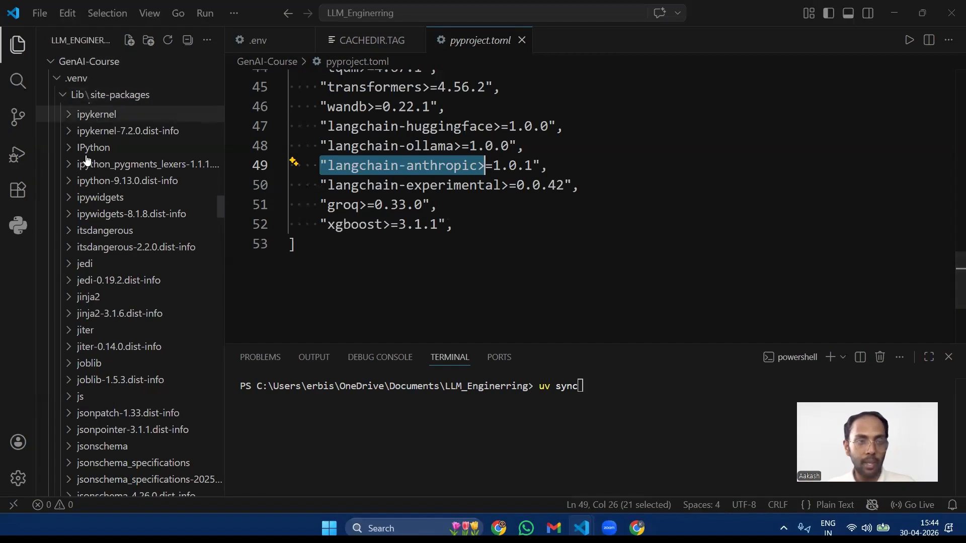
scroll(101, 184, down, 8)
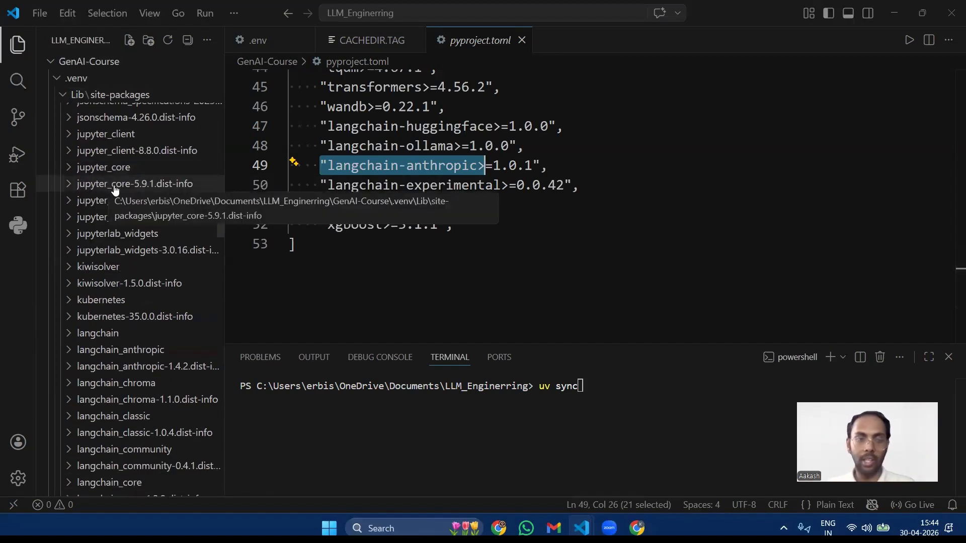
scroll(107, 184, down, 12)
click(406, 187)
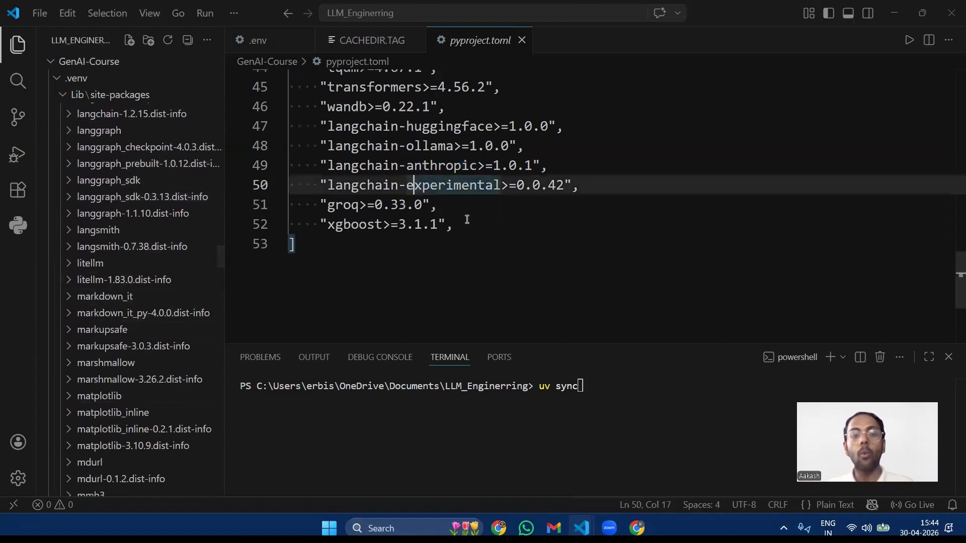
drag(455, 224, 351, 126)
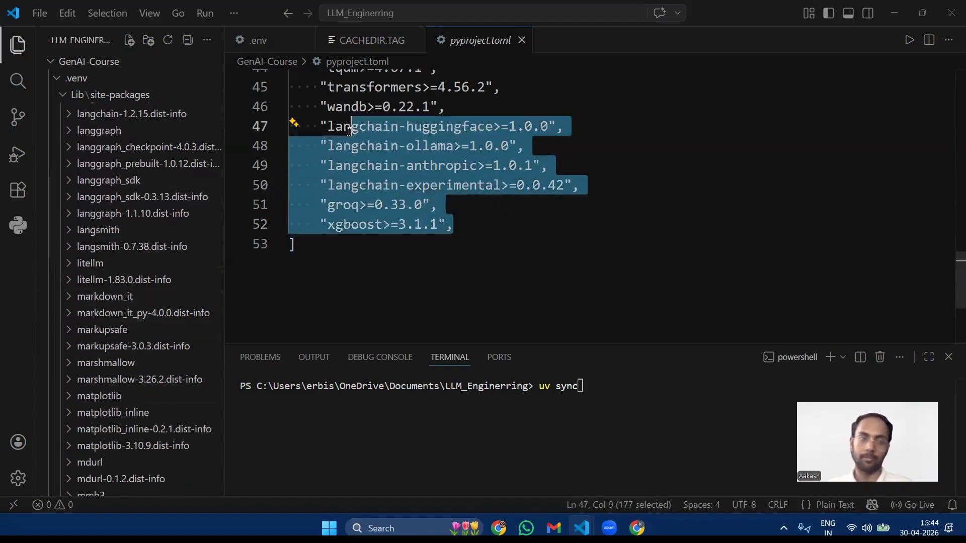
click(61, 95)
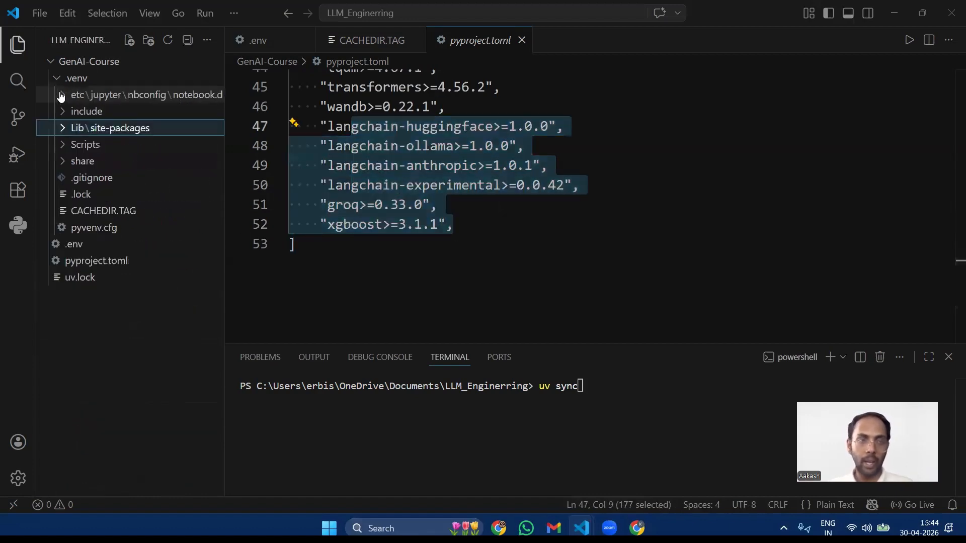
Step: Reopen uv.lock and examine the package entries near its end, such as zipp and yarl
click(79, 276)
scroll(438, 224, up, 12)
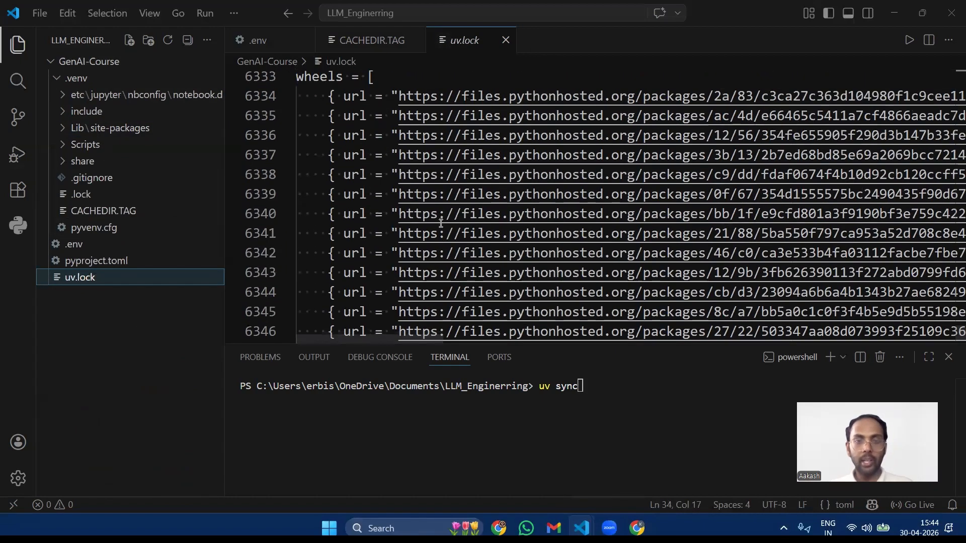
scroll(440, 223, up, 5)
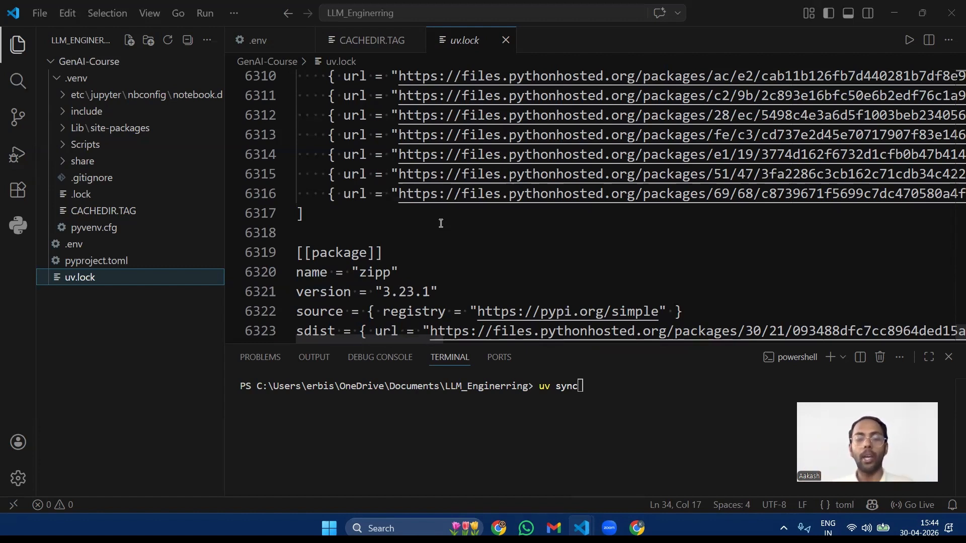
scroll(441, 221, up, 10)
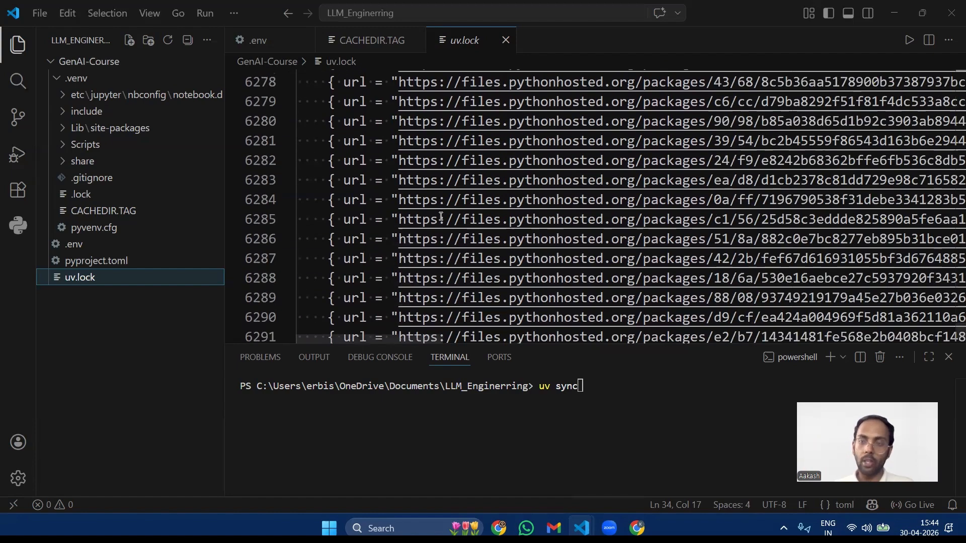
scroll(441, 216, up, 9)
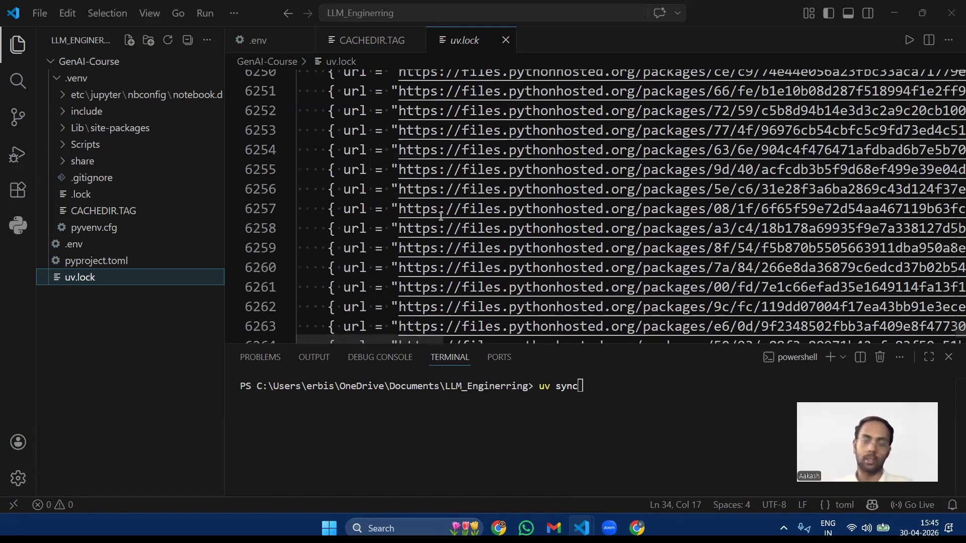
scroll(441, 217, up, 12)
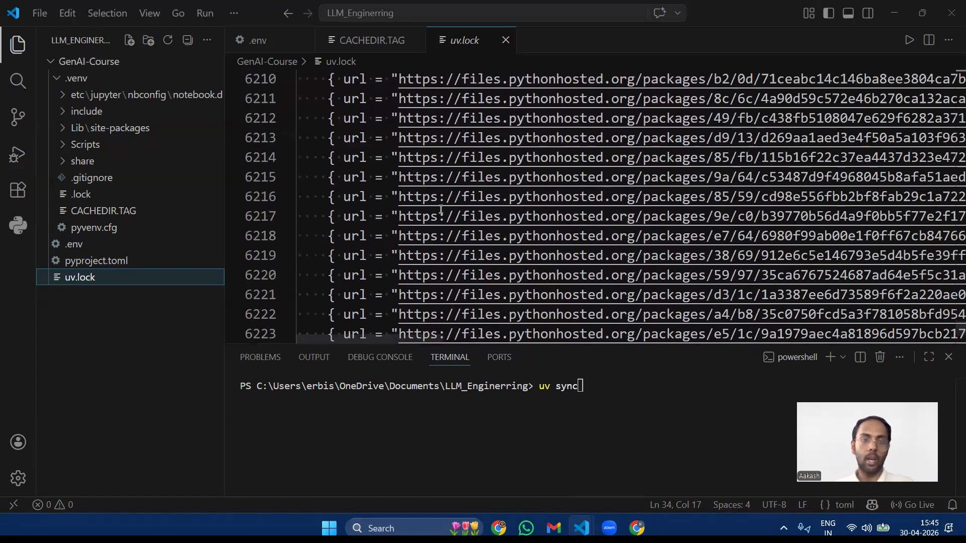
scroll(441, 210, up, 8)
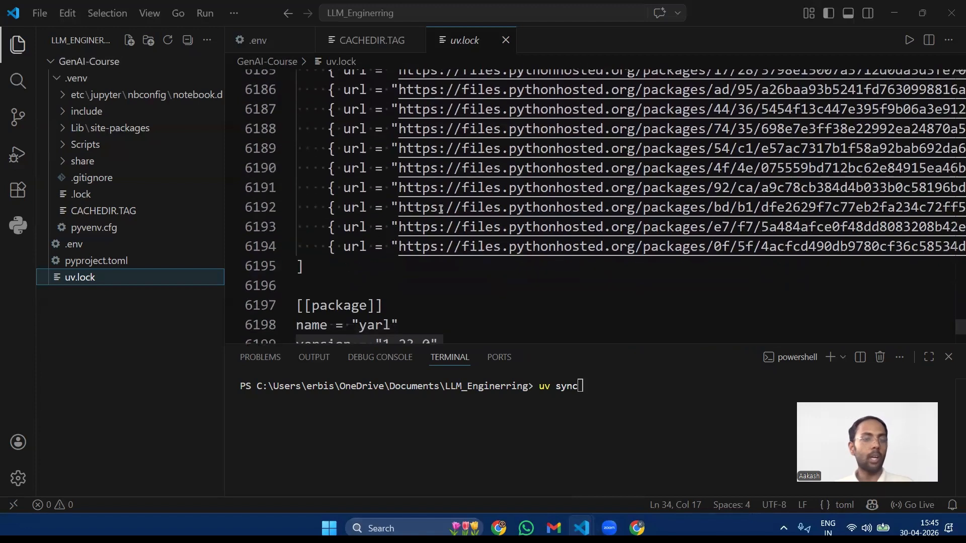
scroll(425, 227, down, 1)
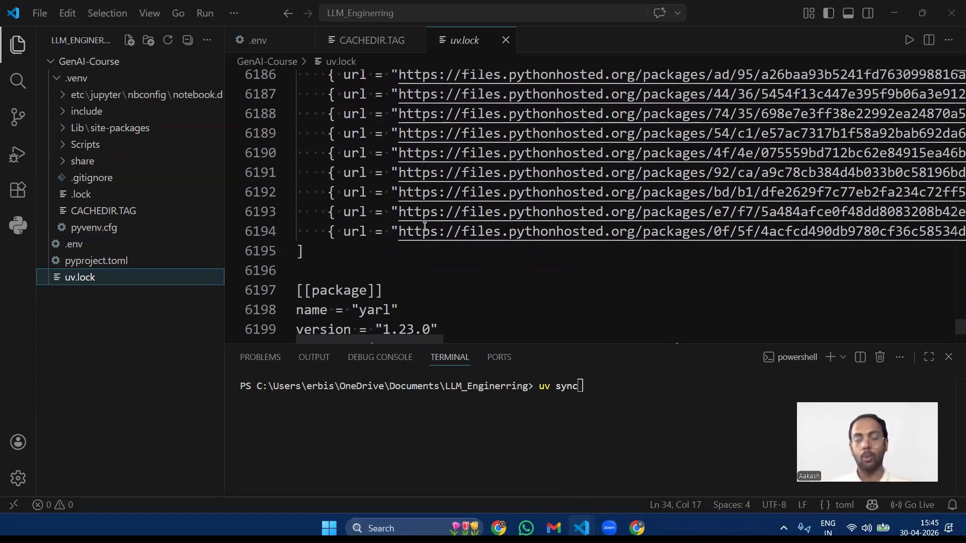
Step: Collapse the .venv folder and return the focus to the terminal holding the uv sync command
click(55, 79)
click(682, 419)
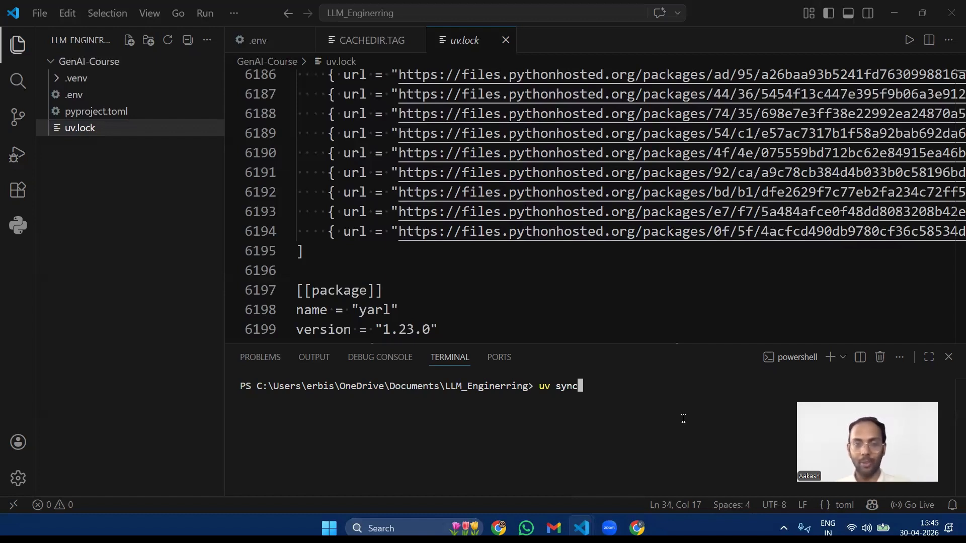
click(908, 14)
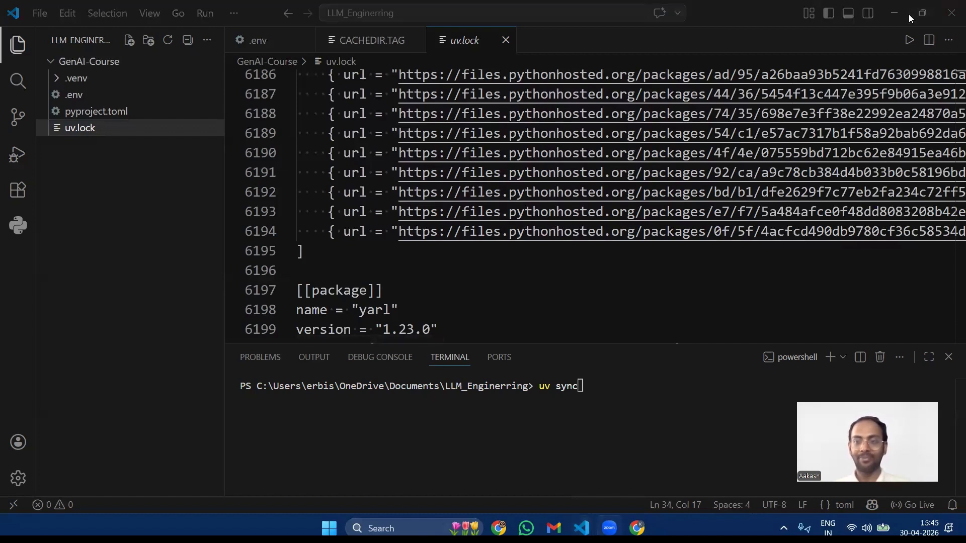